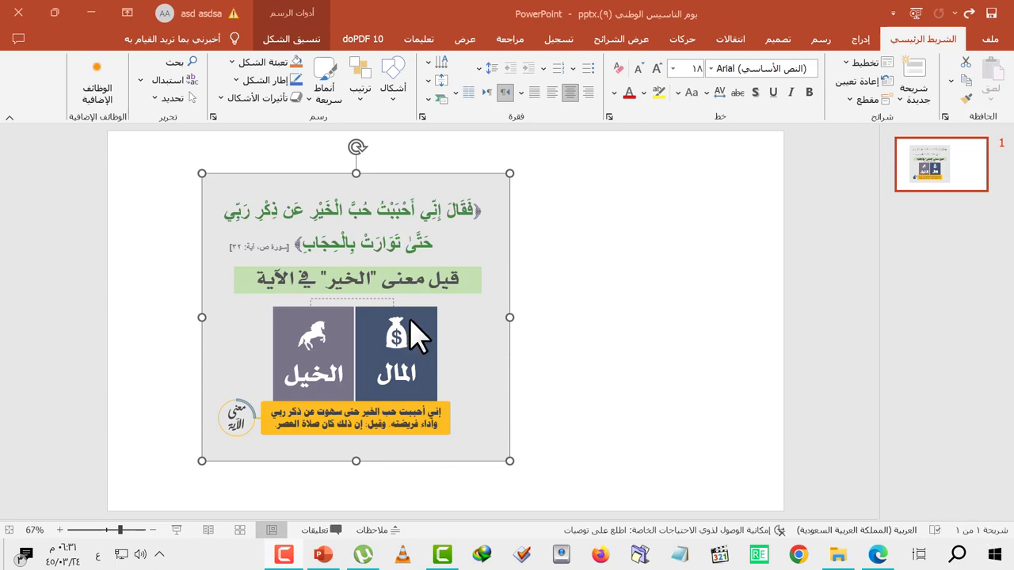
- Select all the objects on the slide together
scroll(388, 311, "up", 2)
scroll(388, 311, "up", 2)
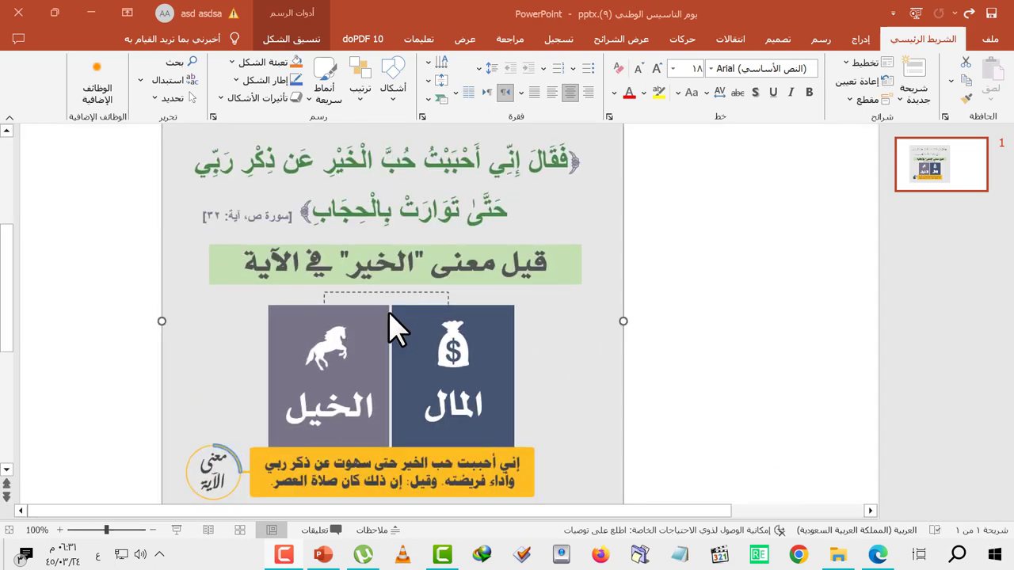
scroll(388, 320, "up", 1)
scroll(389, 313, "down", 2)
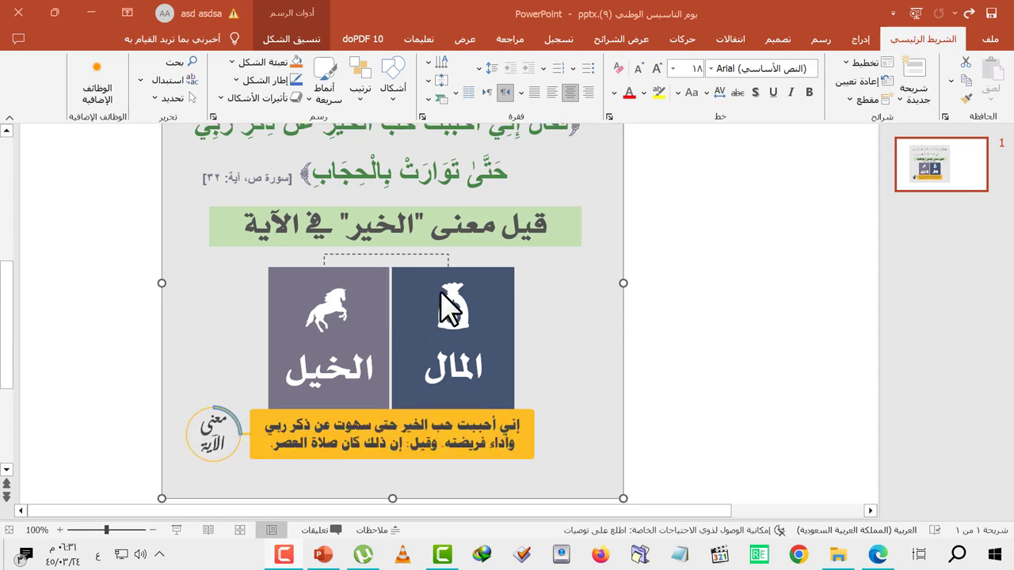
scroll(448, 297, "up", 1)
scroll(448, 297, "up", 1)
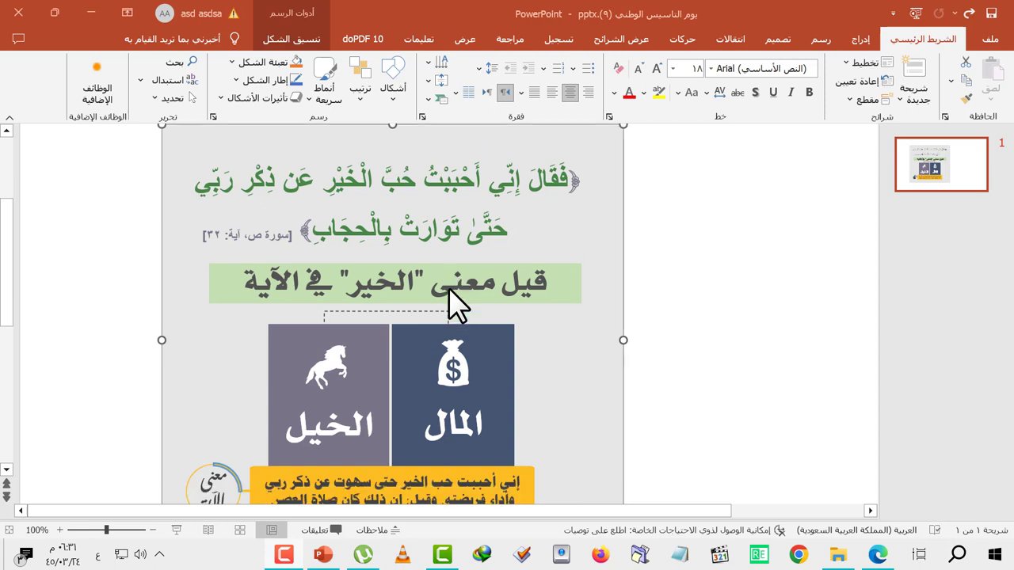
scroll(484, 301, "down", 1)
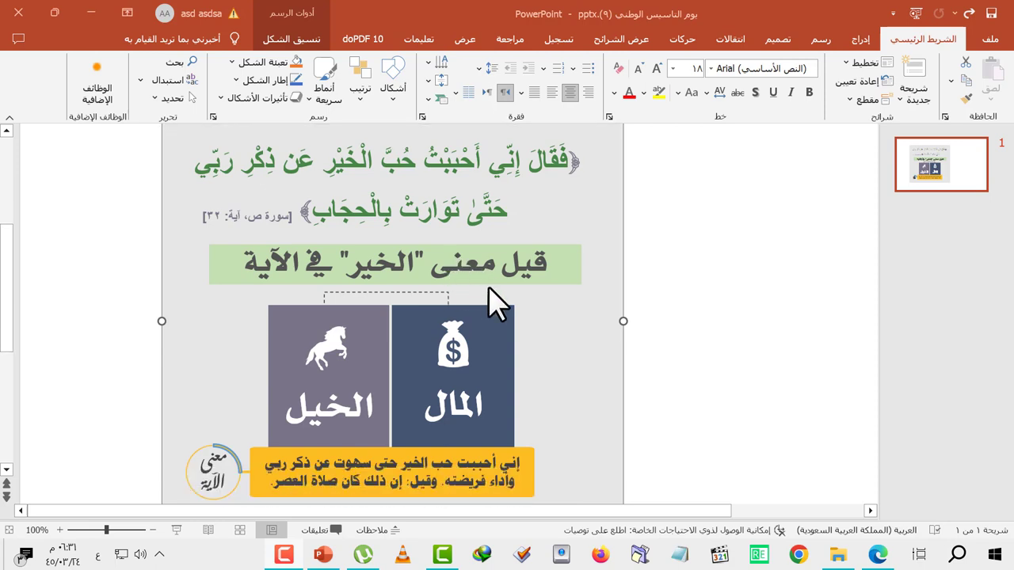
scroll(489, 301, "down", 2)
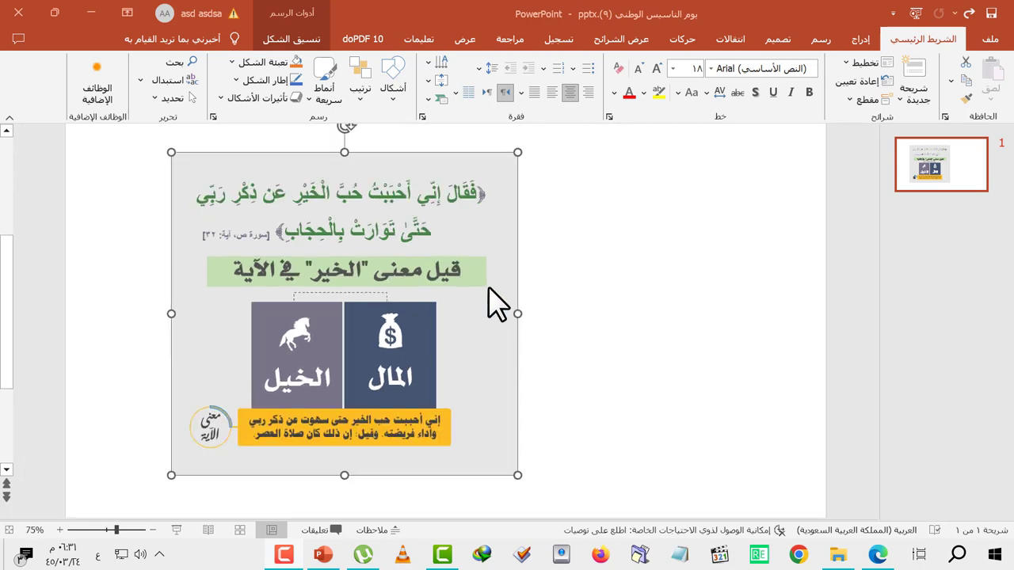
left_click(569, 207)
key("ctrl+a")
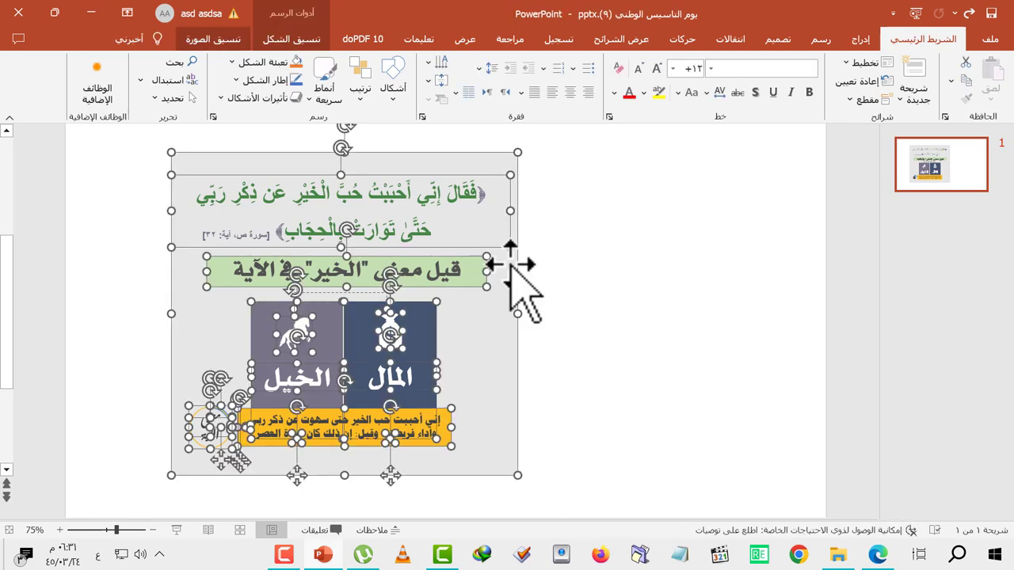
left_click_drag(608, 140, 36, 520)
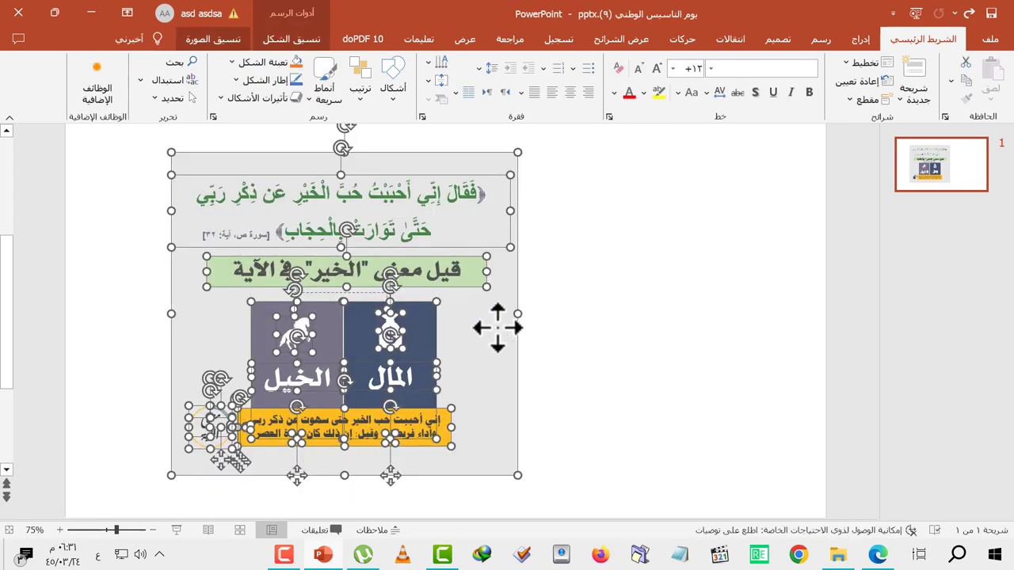
- Save the selected objects as a PNG picture on the Desktop
right_click(491, 324)
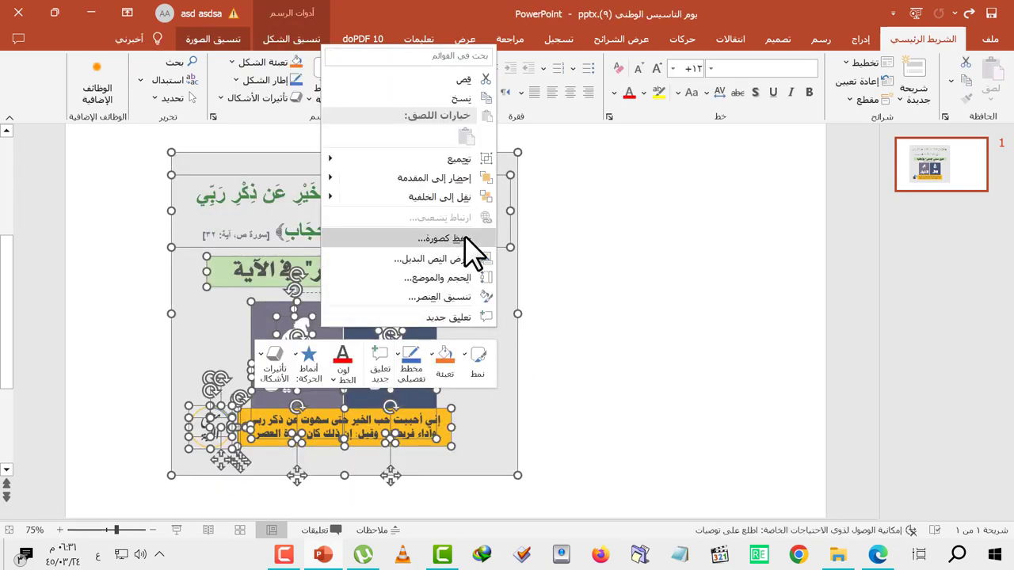
left_click(476, 231)
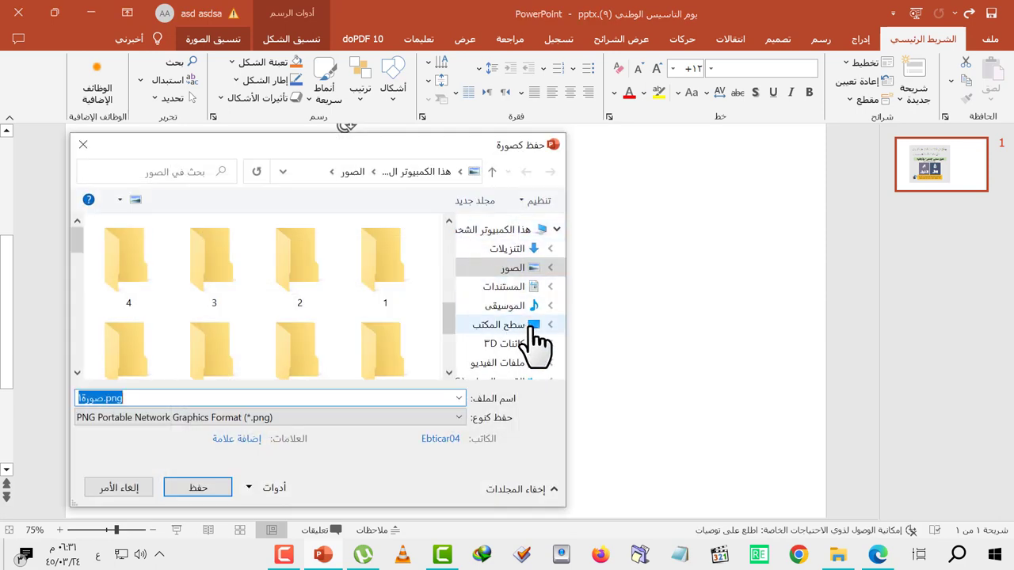
left_click(515, 327)
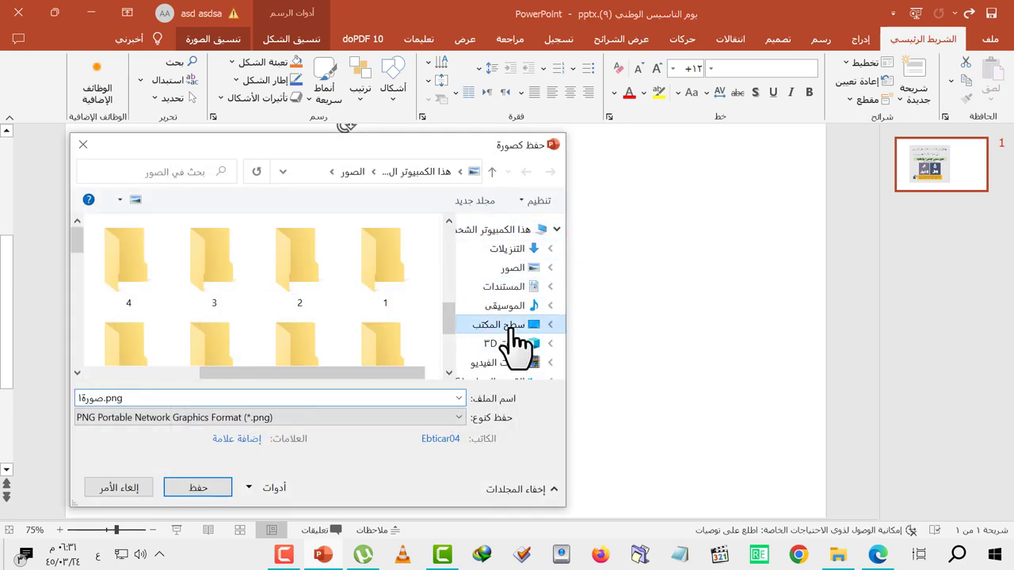
left_click(202, 487)
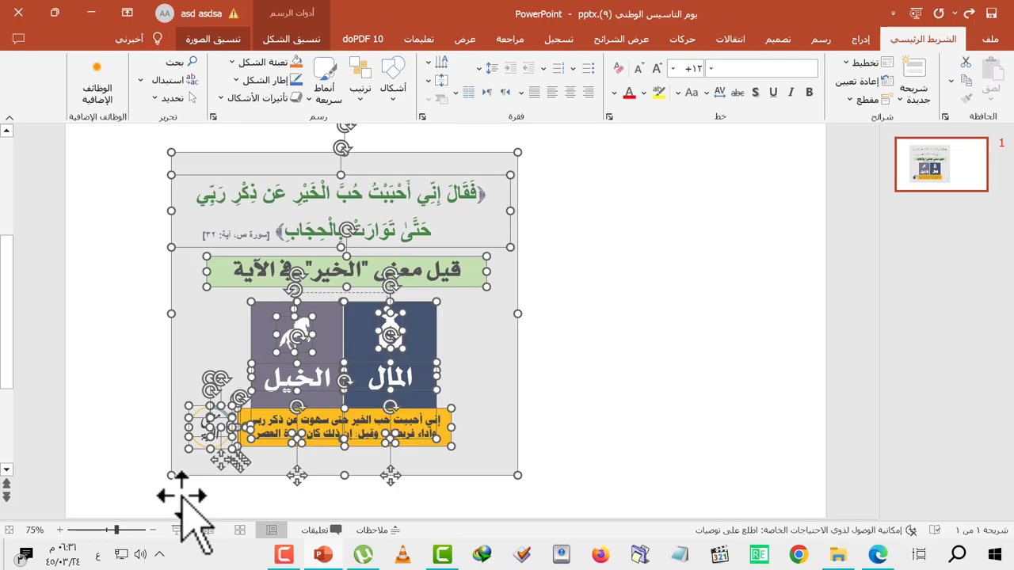
- View the exported صورة1.png in Photos, then return to the Slidesgo page in Edge
left_click(3, 558)
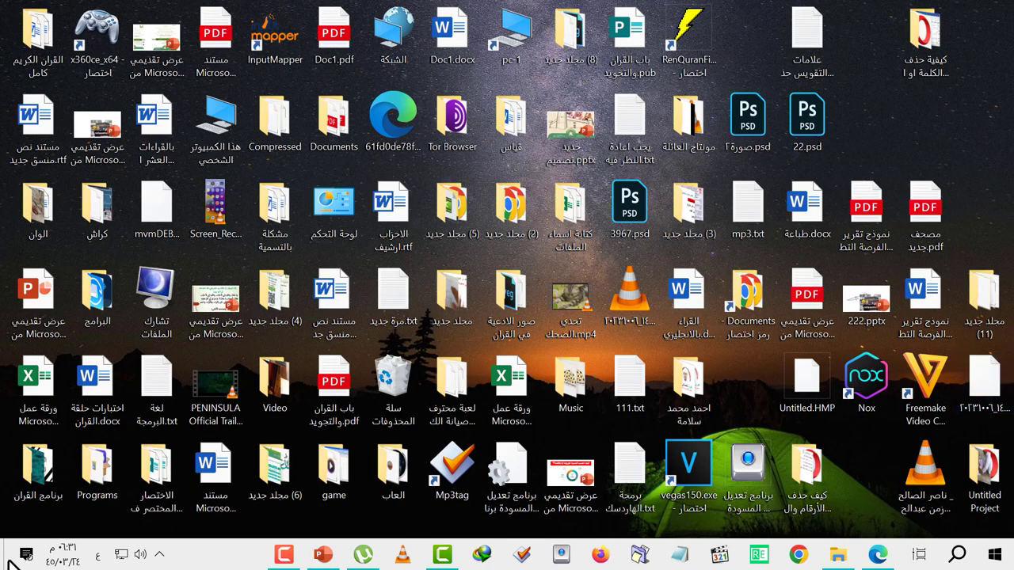
double_click(996, 36)
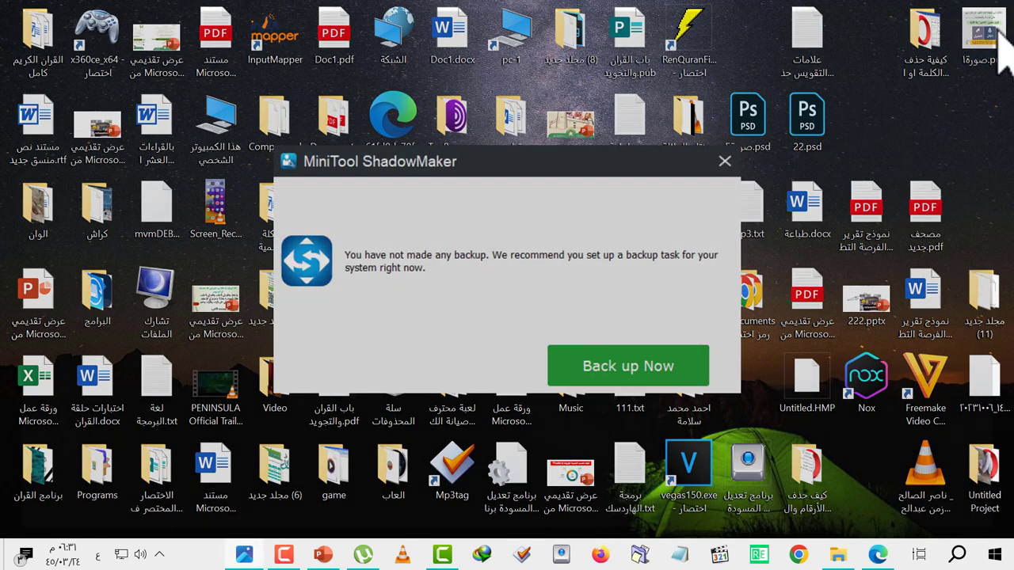
mouse_move(511, 405)
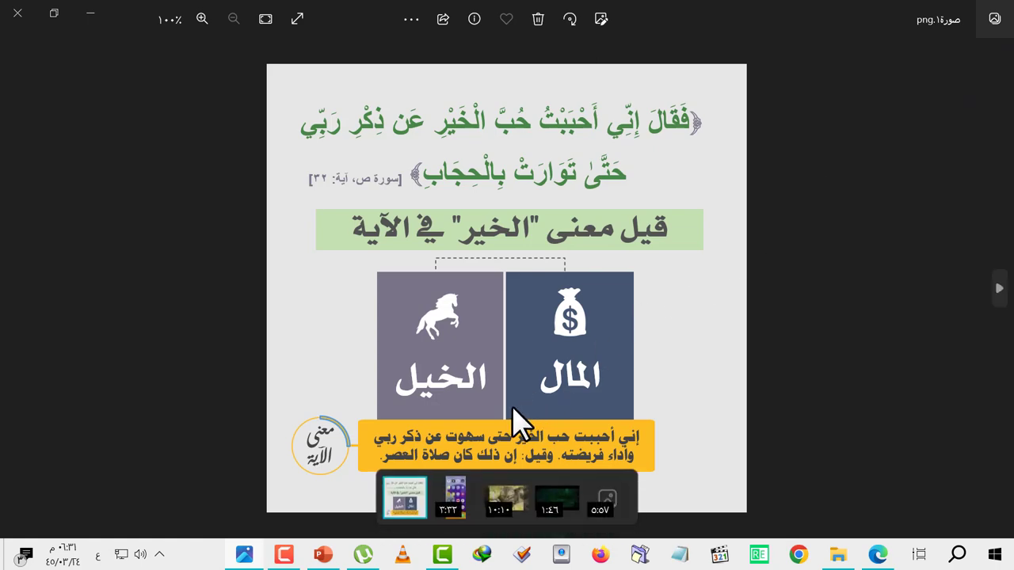
left_click(877, 554)
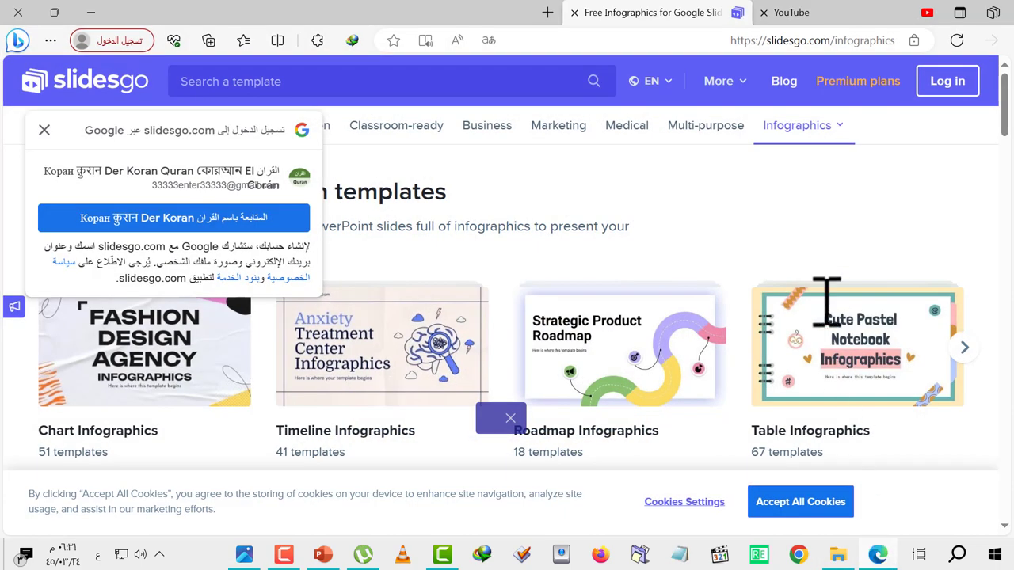
- Dismiss the address suggestions and Google sign-in popup, then scroll through the infographic categories
left_click_drag(770, 40, 821, 43)
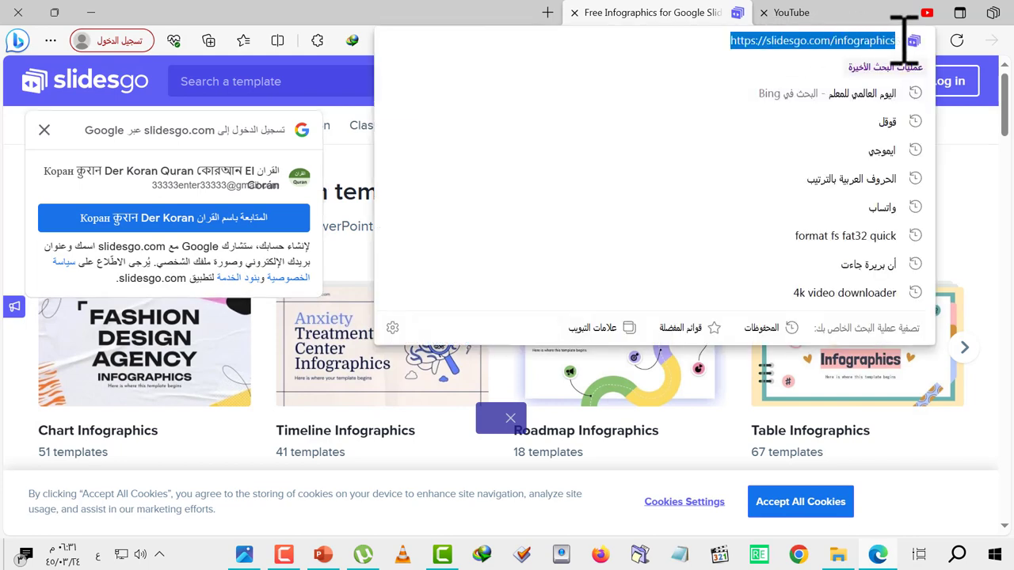
left_click(968, 217)
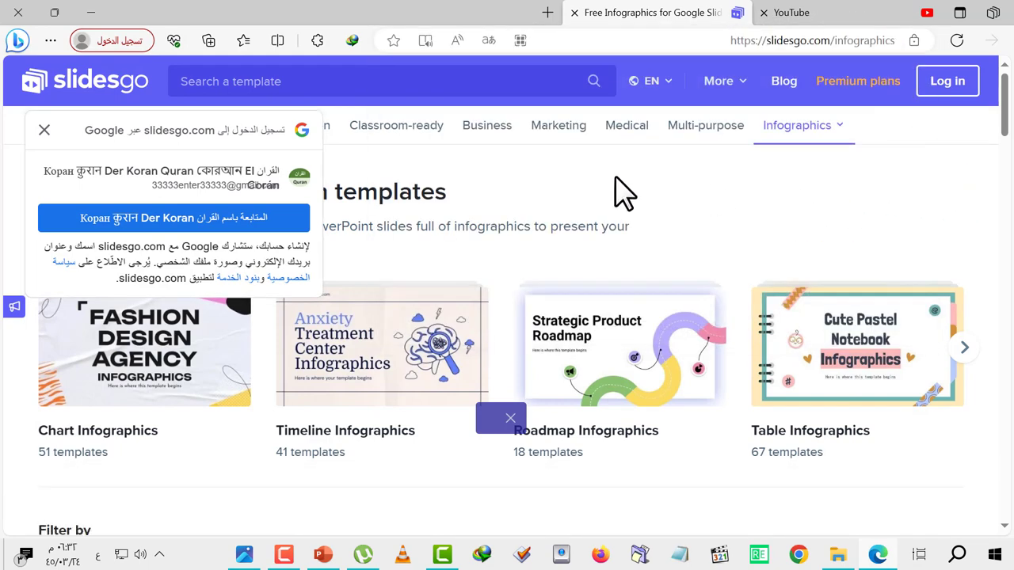
left_click(45, 131)
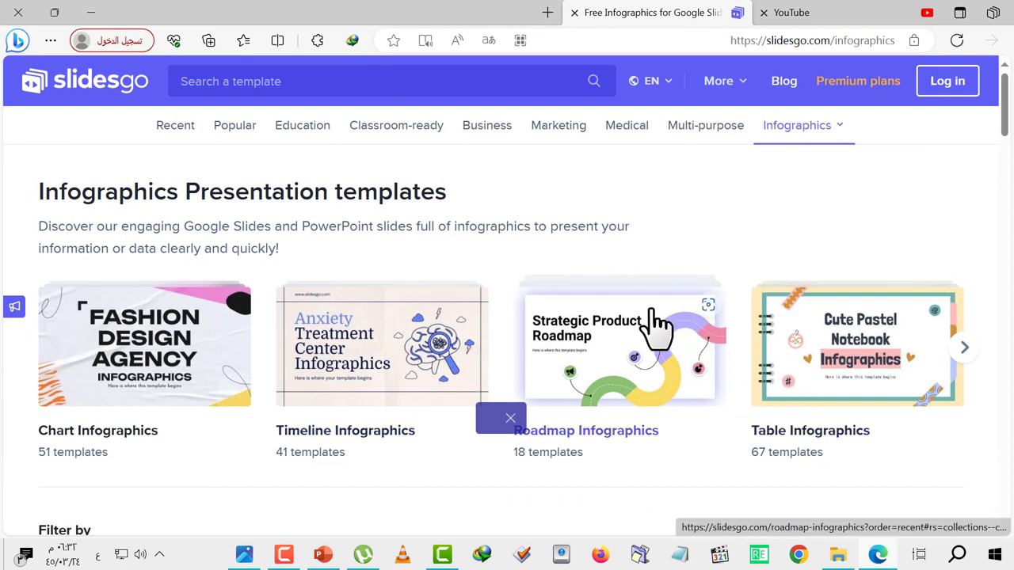
scroll(643, 317, "down", 1)
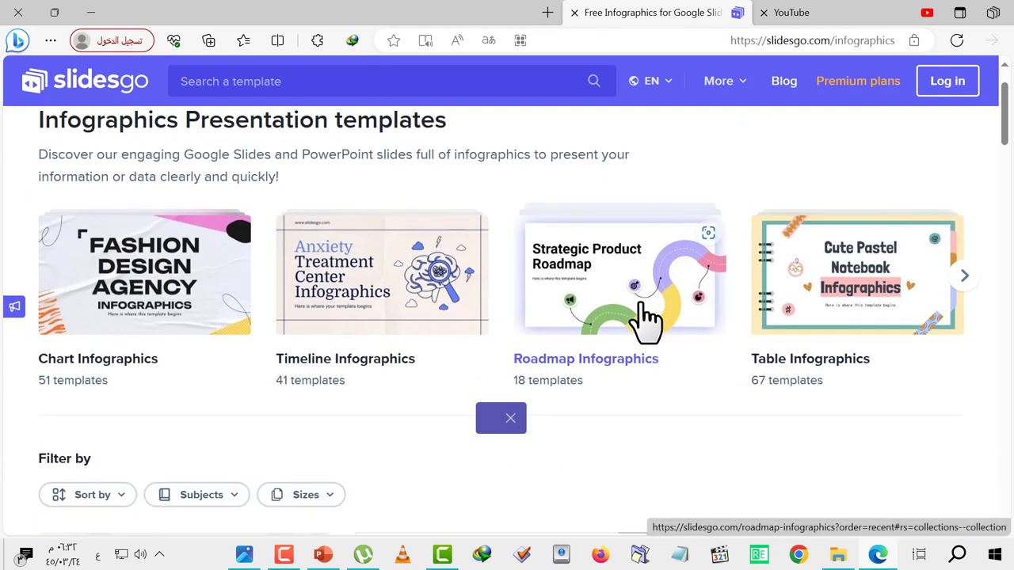
scroll(644, 333, "down", 1)
scroll(634, 430, "down", 2)
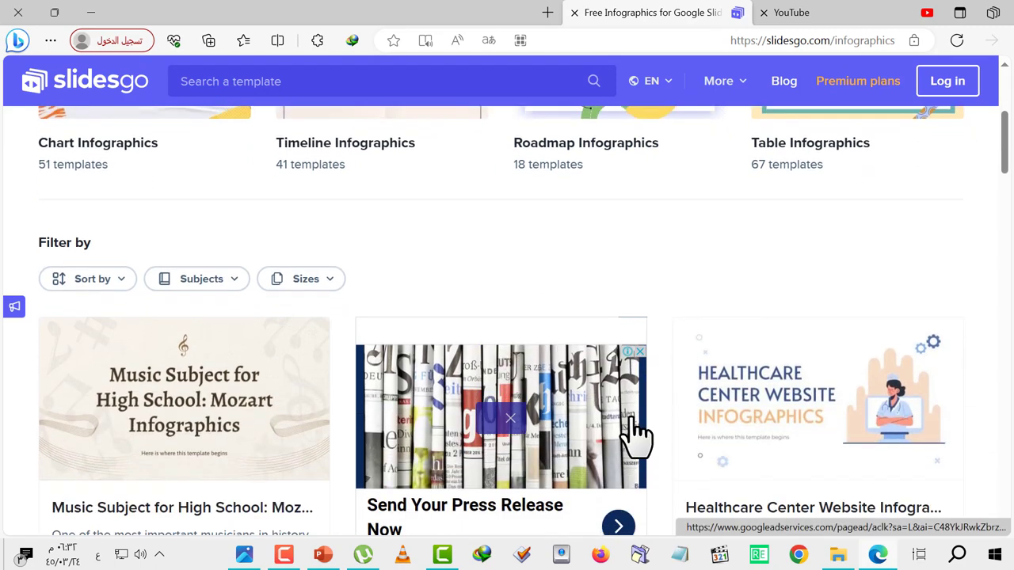
scroll(636, 433, "up", 2)
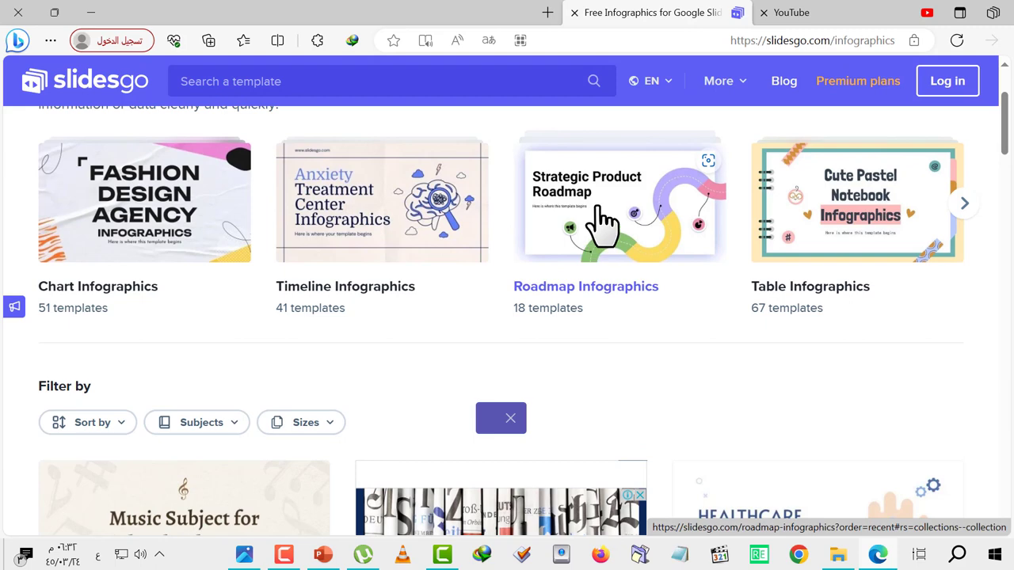
- Open and browse the Strategic Product Roadmap template page from the Roadmap Infographics tab
left_click(499, 11)
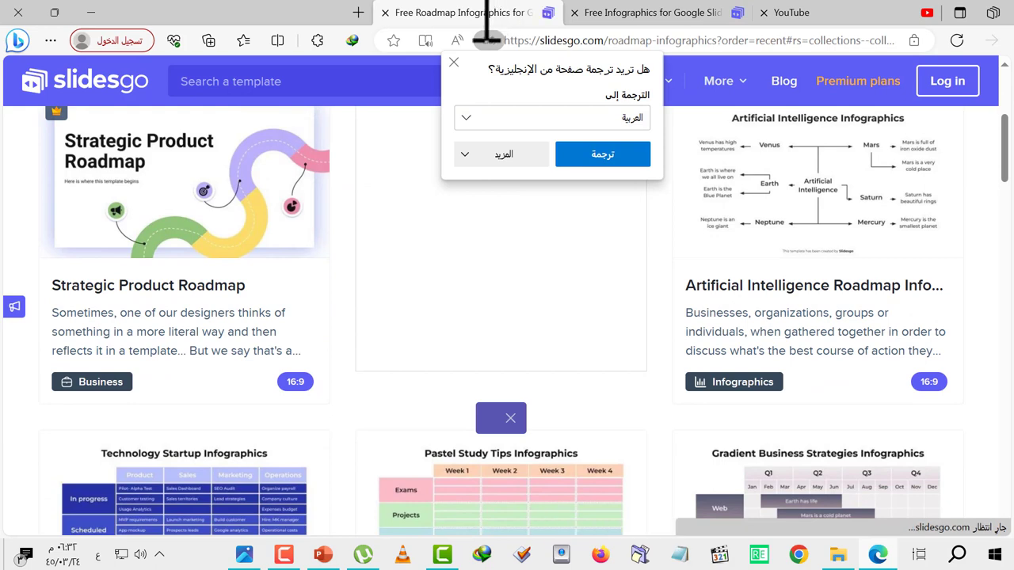
scroll(207, 274, "up", 1)
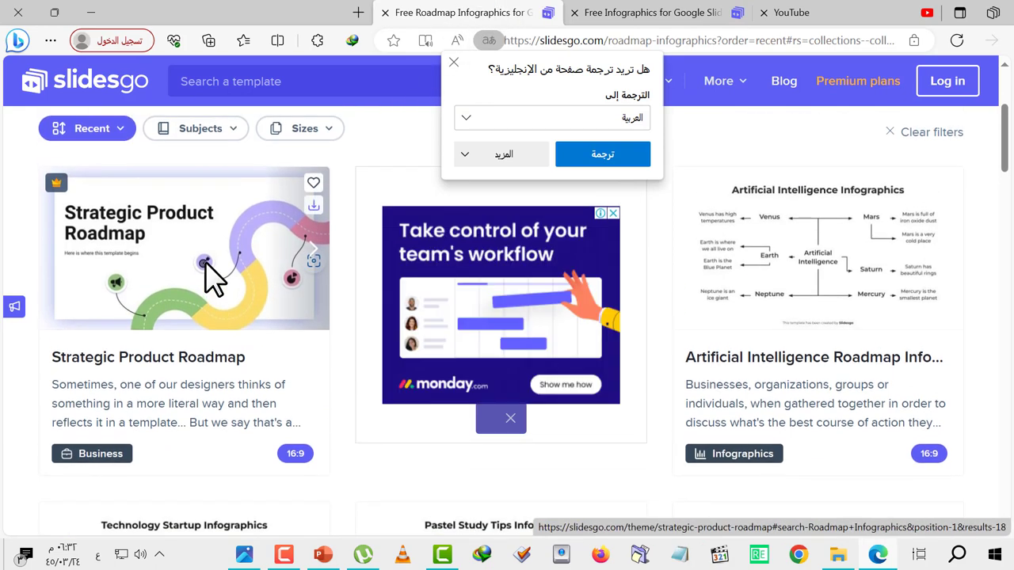
left_click(205, 262)
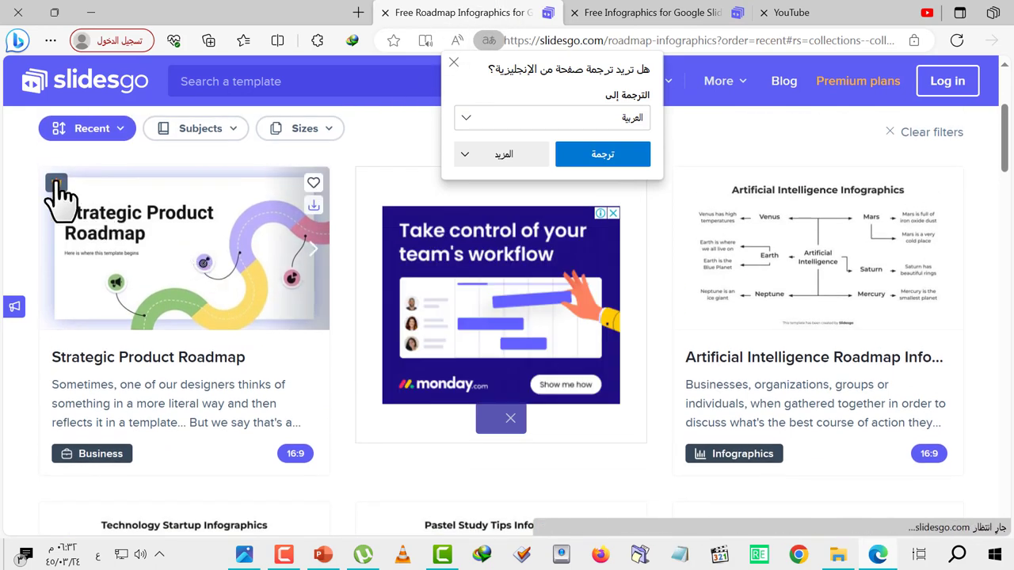
scroll(61, 198, "down", 3)
scroll(182, 310, "down", 3)
scroll(175, 300, "down", 3)
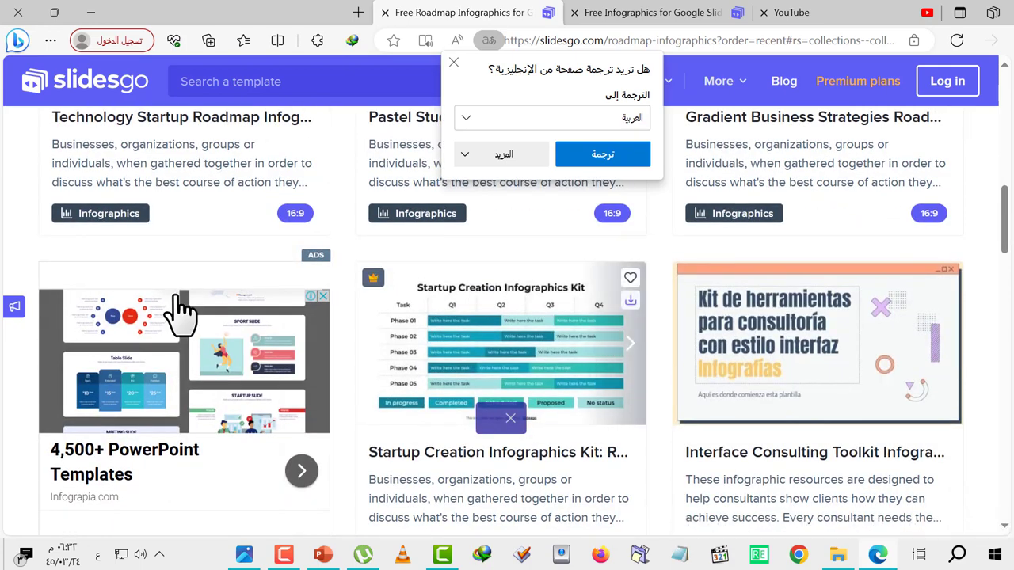
scroll(176, 293, "up", 5)
scroll(167, 254, "up", 5)
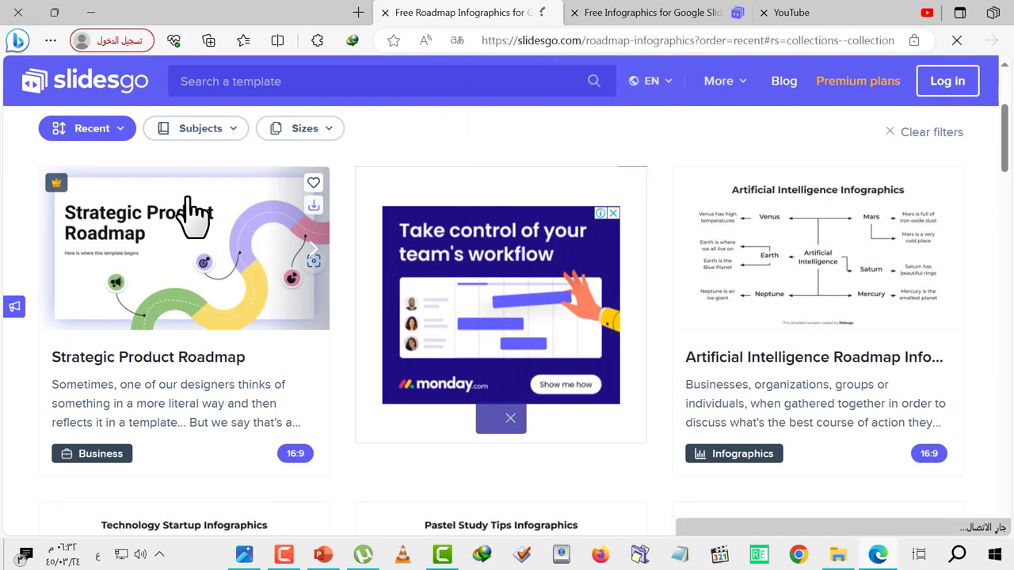
left_click(192, 214)
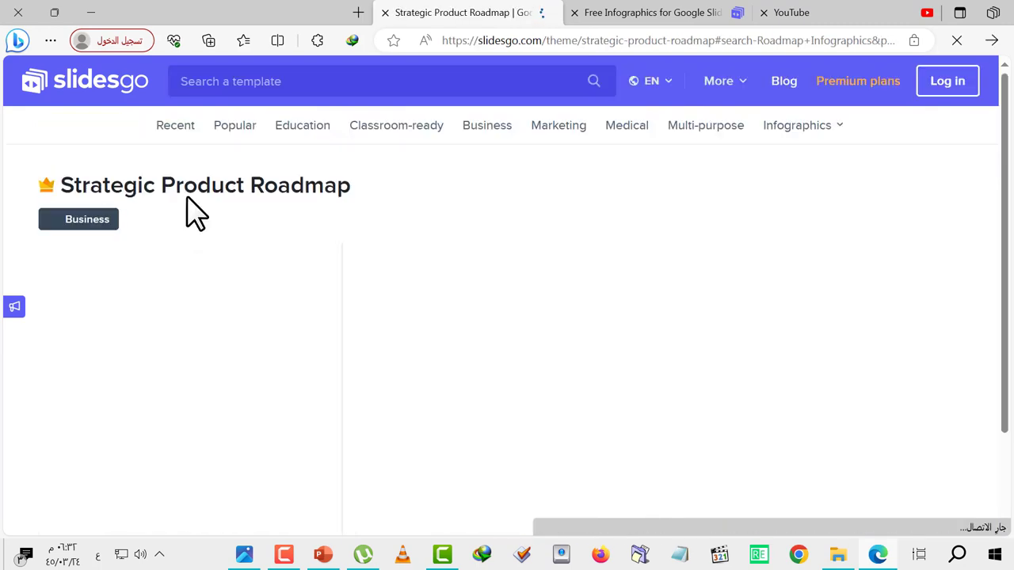
scroll(348, 282, "down", 2)
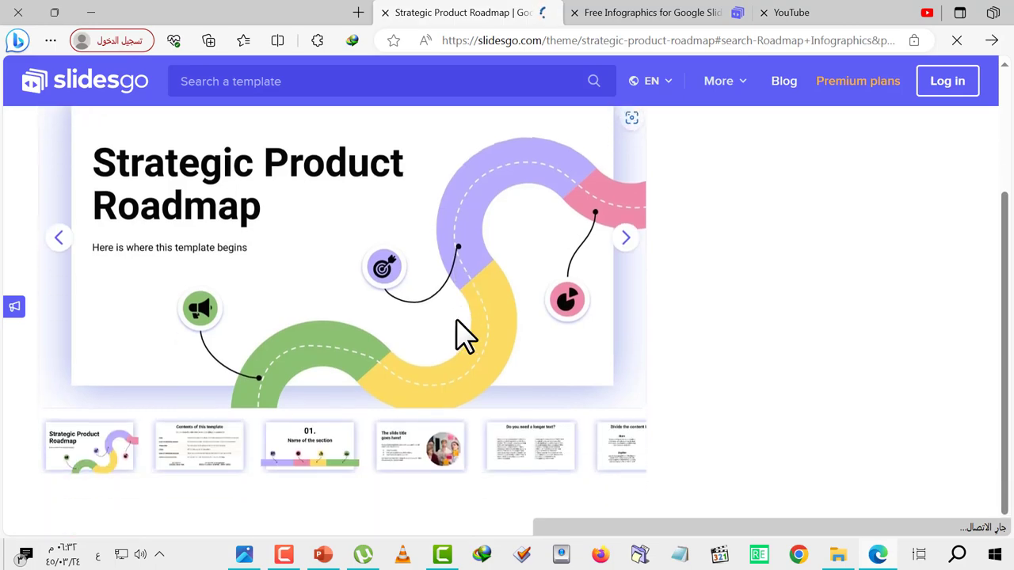
scroll(483, 471, "down", 2)
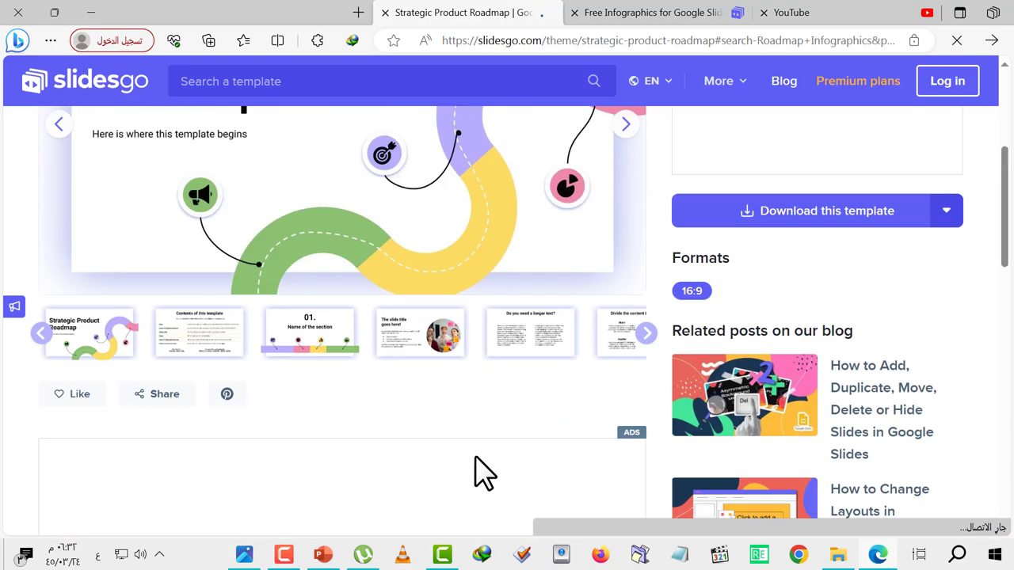
scroll(484, 471, "down", 4)
scroll(483, 471, "down", 5)
scroll(483, 471, "down", 5)
scroll(484, 471, "down", 2)
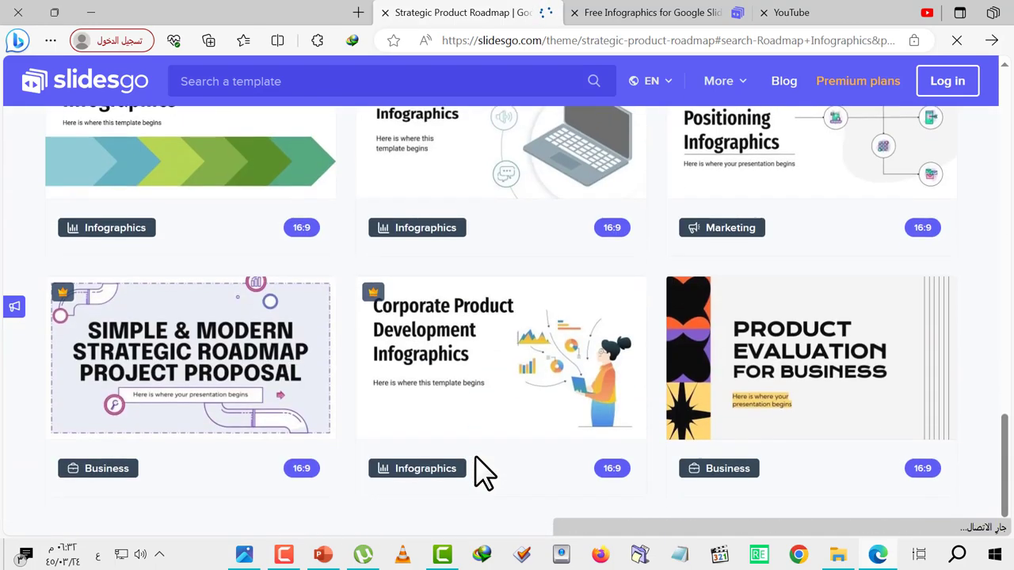
scroll(506, 377, "down", 5)
scroll(552, 447, "up", 4)
scroll(552, 447, "up", 5)
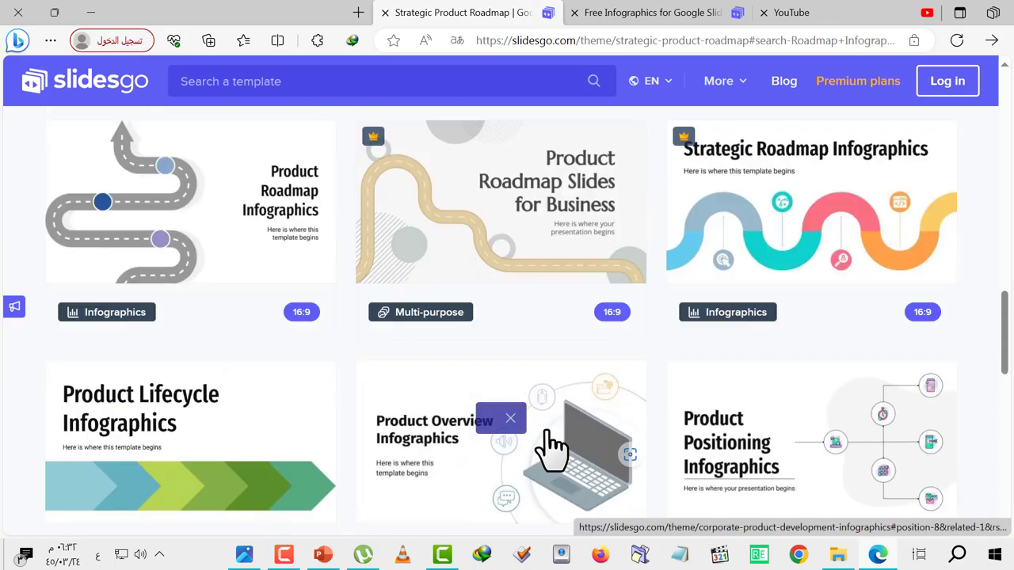
scroll(550, 446, "up", 6)
scroll(549, 446, "up", 8)
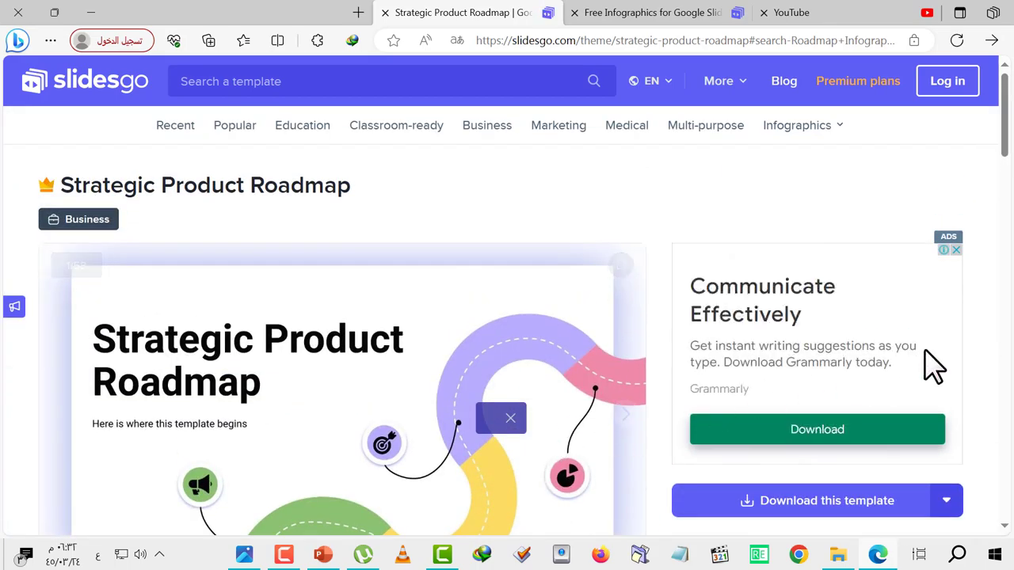
scroll(932, 367, "down", 2)
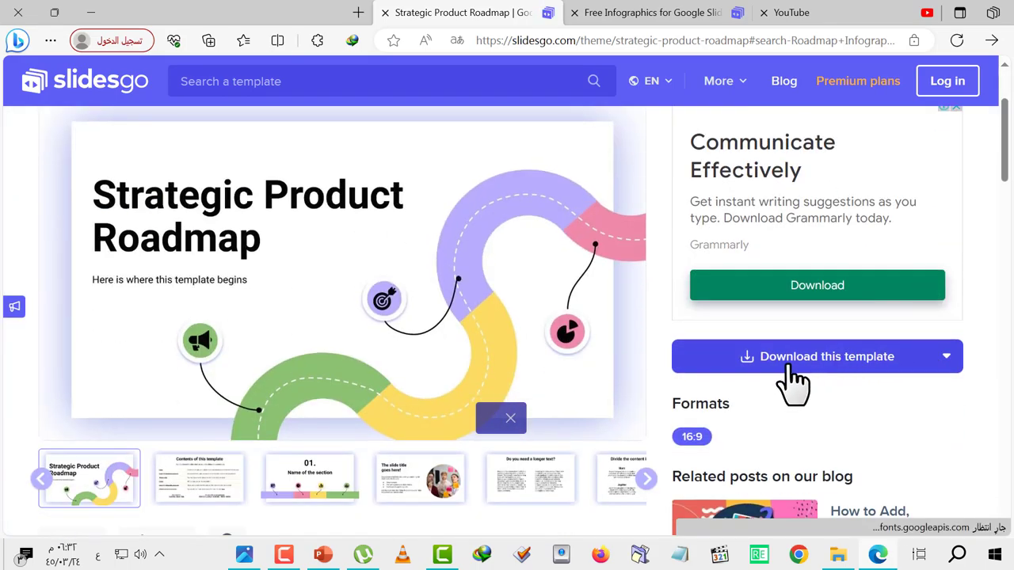
- Check its download options, view the premium pricing page, then close that page
left_click(790, 366)
scroll(790, 381, "down", 2)
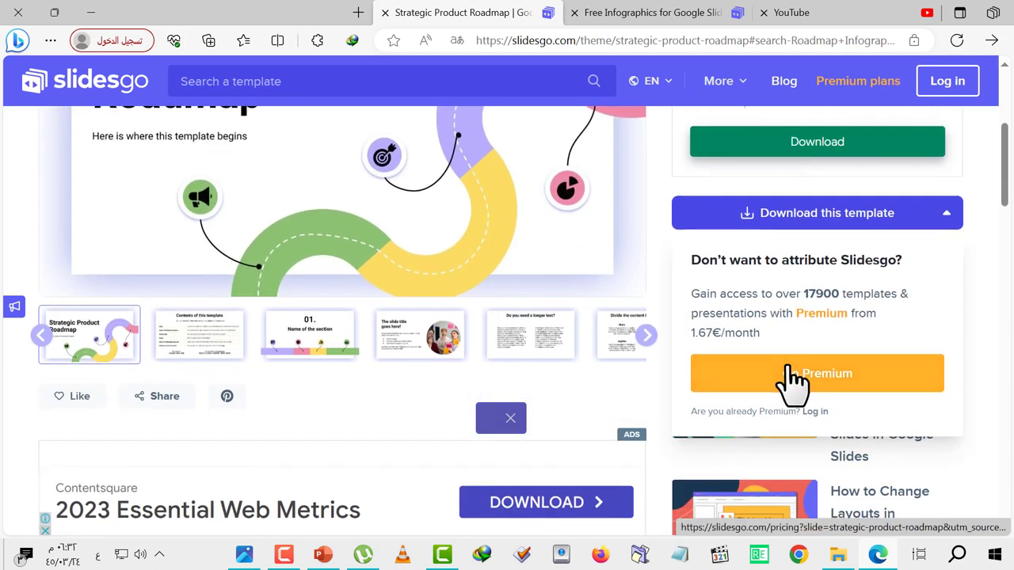
left_click(821, 384)
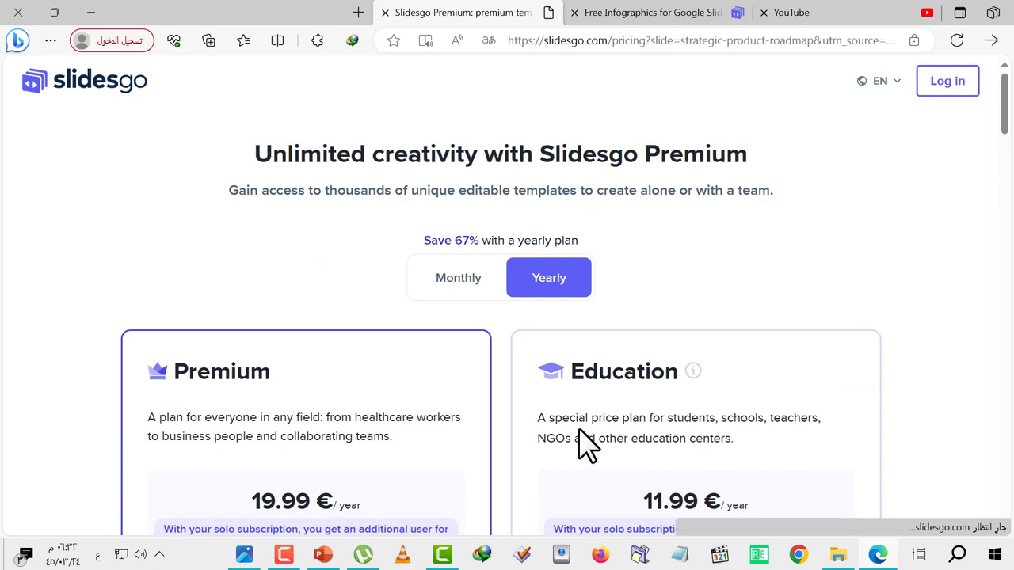
scroll(495, 464, "down", 3)
scroll(495, 464, "up", 3)
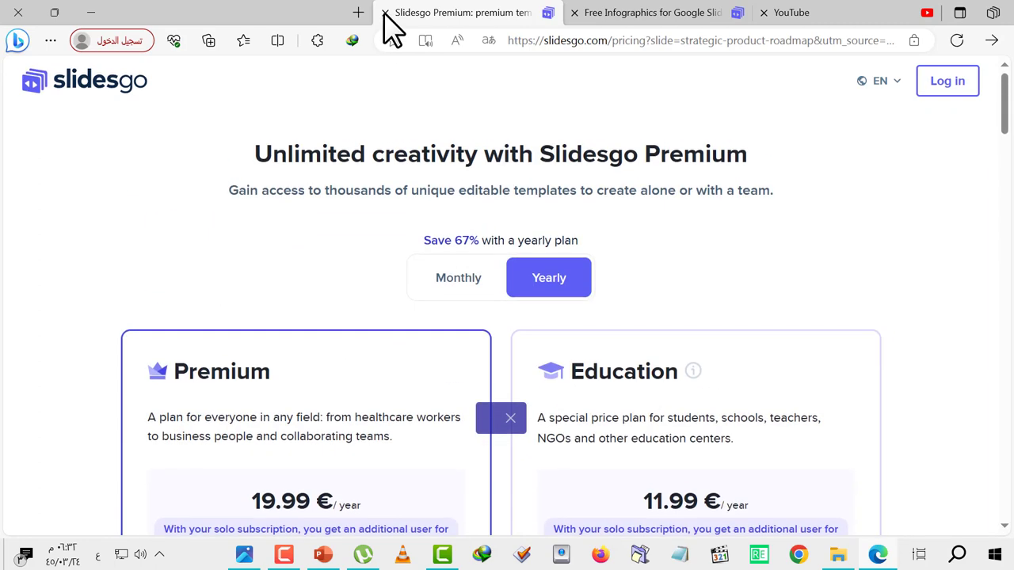
left_click(386, 13)
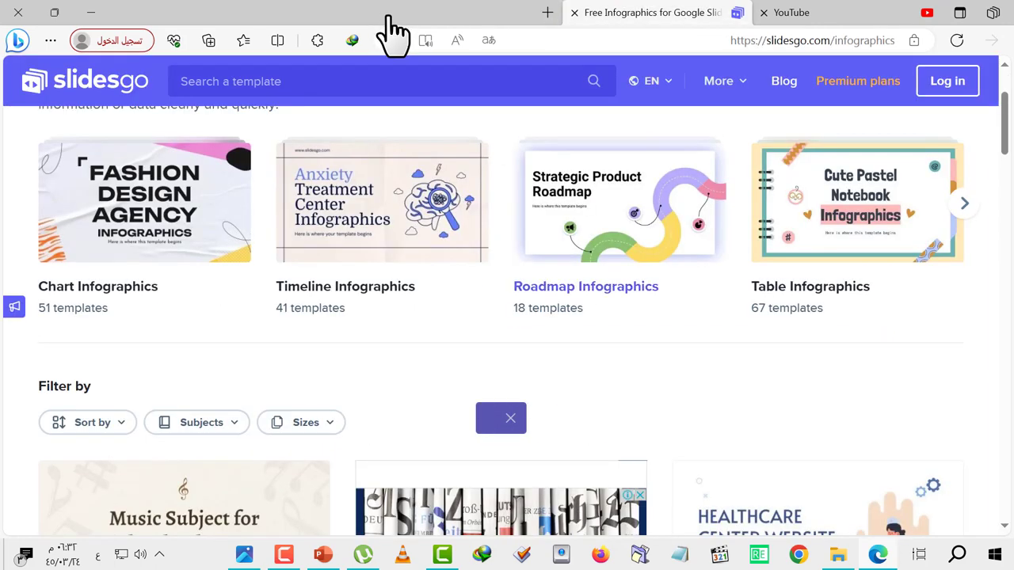
scroll(824, 274, "up", 2)
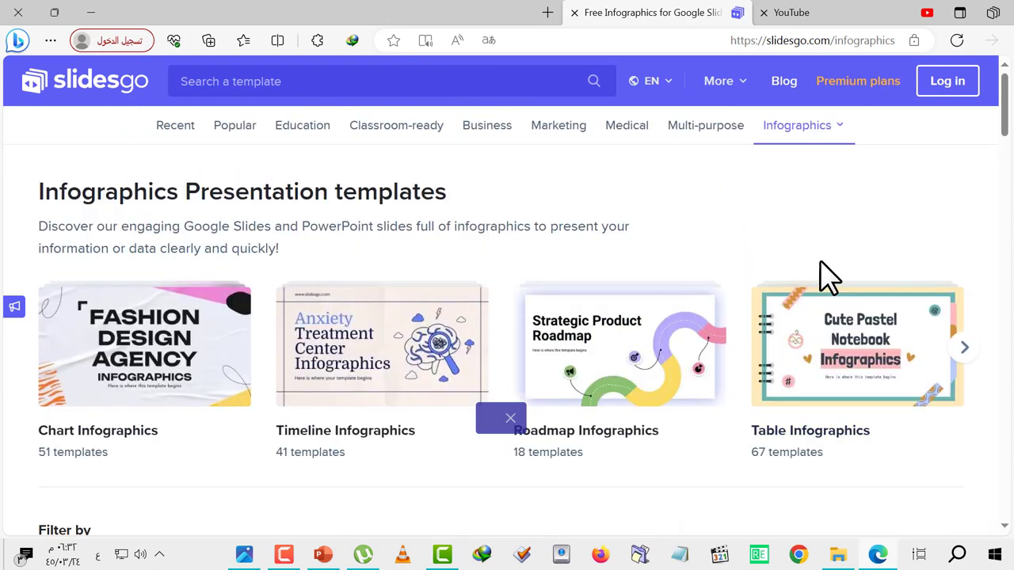
scroll(831, 273, "down", 2)
left_click(864, 245)
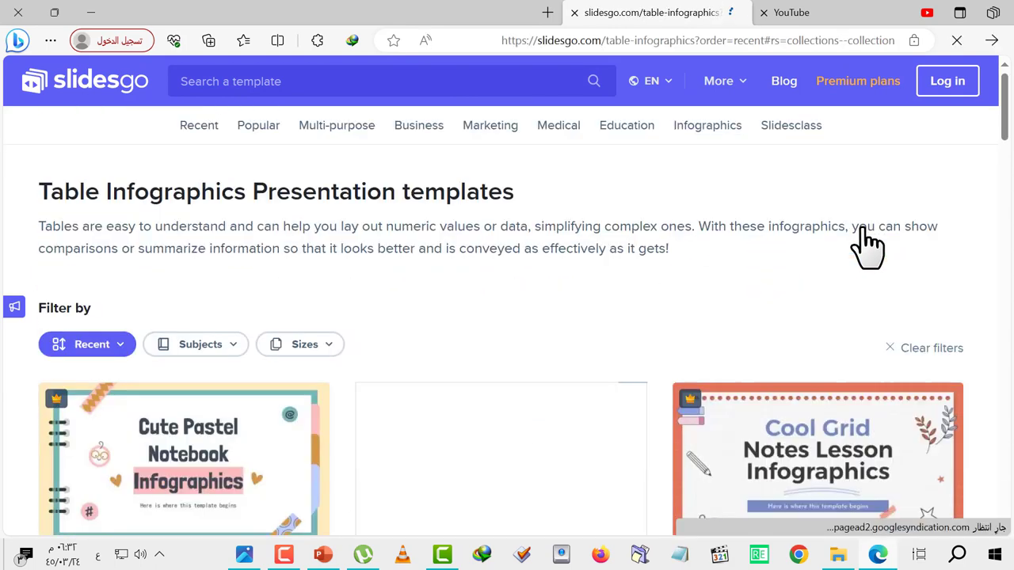
scroll(866, 243, "down", 2)
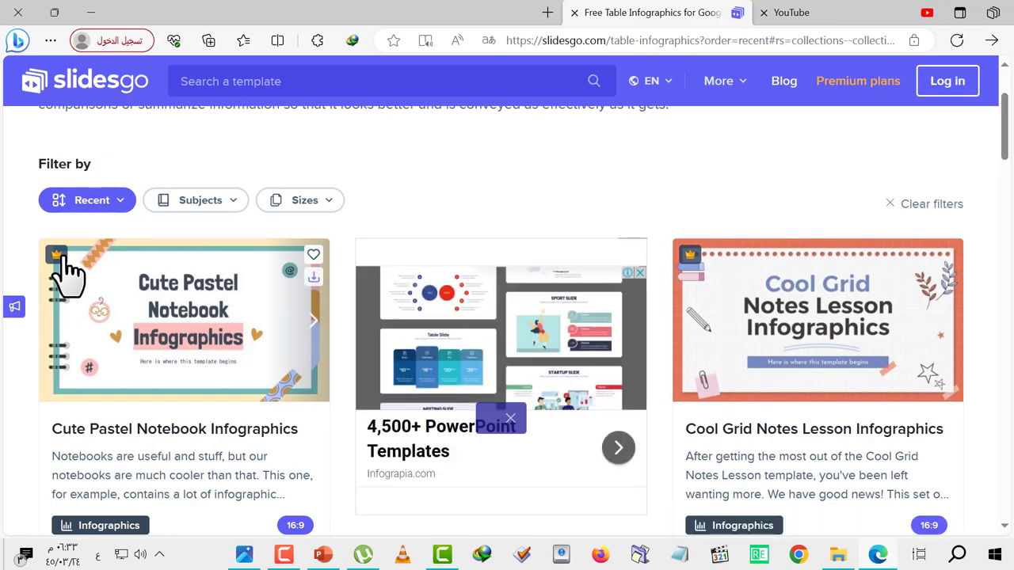
scroll(290, 296, "down", 2)
scroll(577, 333, "down", 3)
scroll(578, 340, "down", 2)
scroll(574, 316, "down", 3)
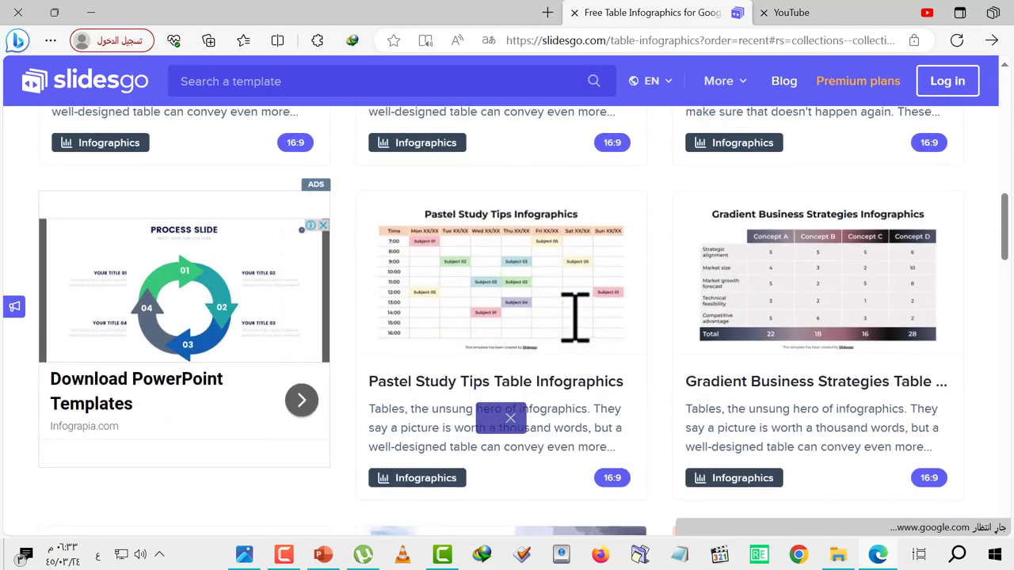
scroll(568, 330, "down", 3)
scroll(568, 330, "up", 2)
scroll(575, 333, "down", 5)
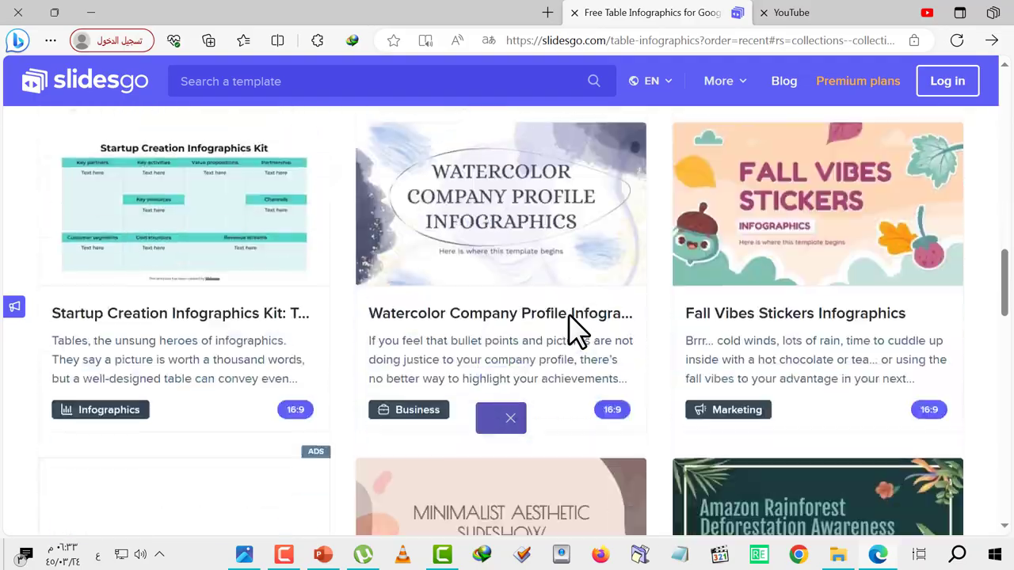
scroll(577, 325, "down", 3)
scroll(577, 330, "down", 3)
scroll(576, 333, "down", 3)
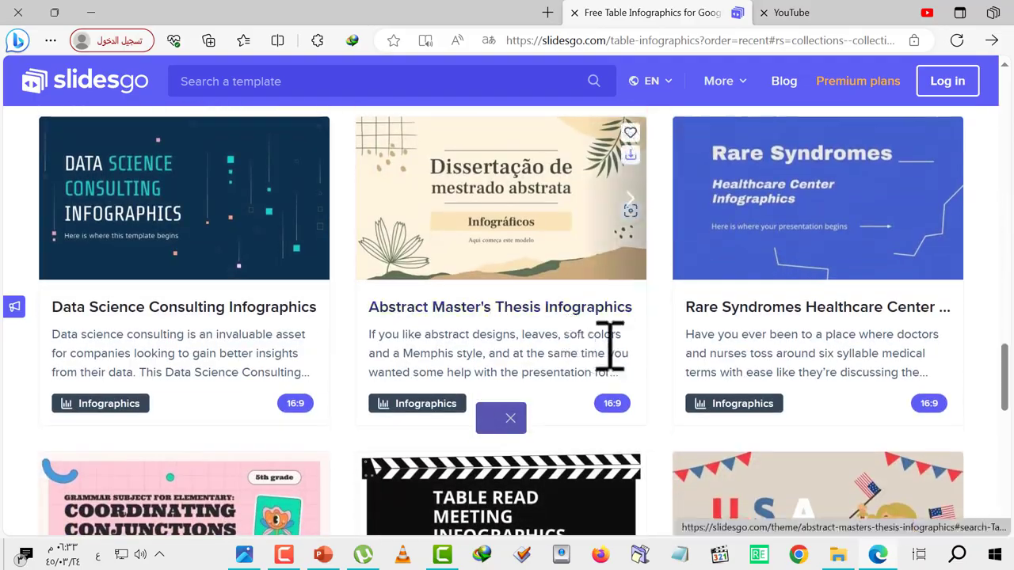
scroll(610, 349, "down", 4)
scroll(606, 362, "up", 5)
scroll(607, 362, "up", 10)
scroll(610, 360, "up", 5)
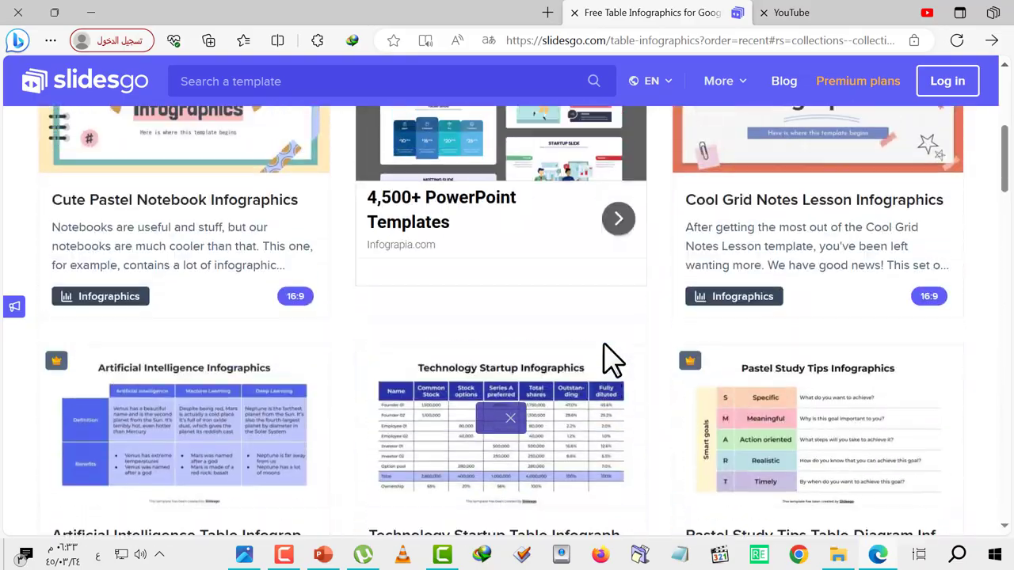
scroll(618, 340, "up", 5)
left_click(993, 42)
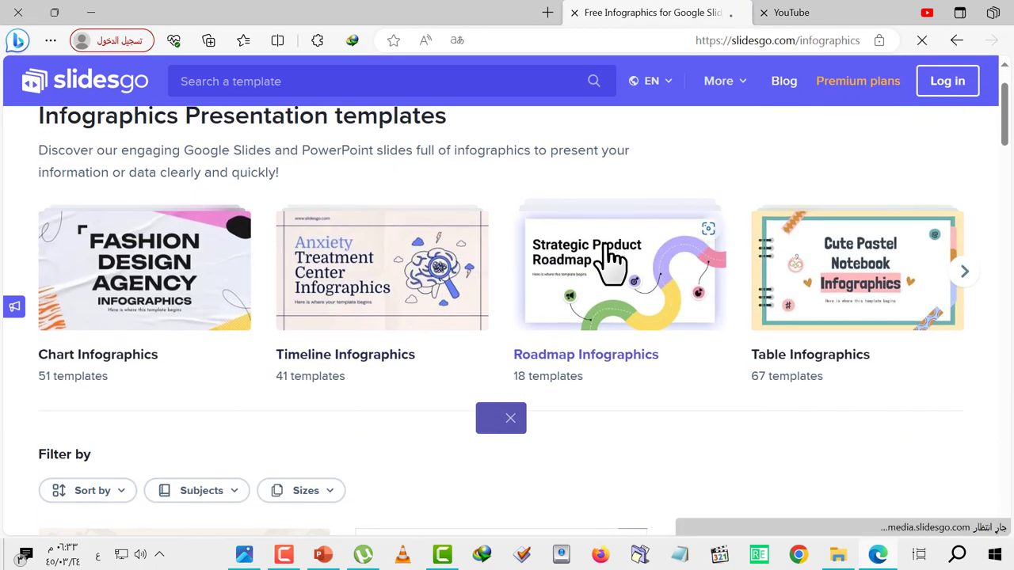
- Open the Roadmap Infographics collection and pick Product Roadmap Infographics from its template grid
left_click(610, 257)
scroll(516, 417, "down", 3)
scroll(519, 417, "down", 3)
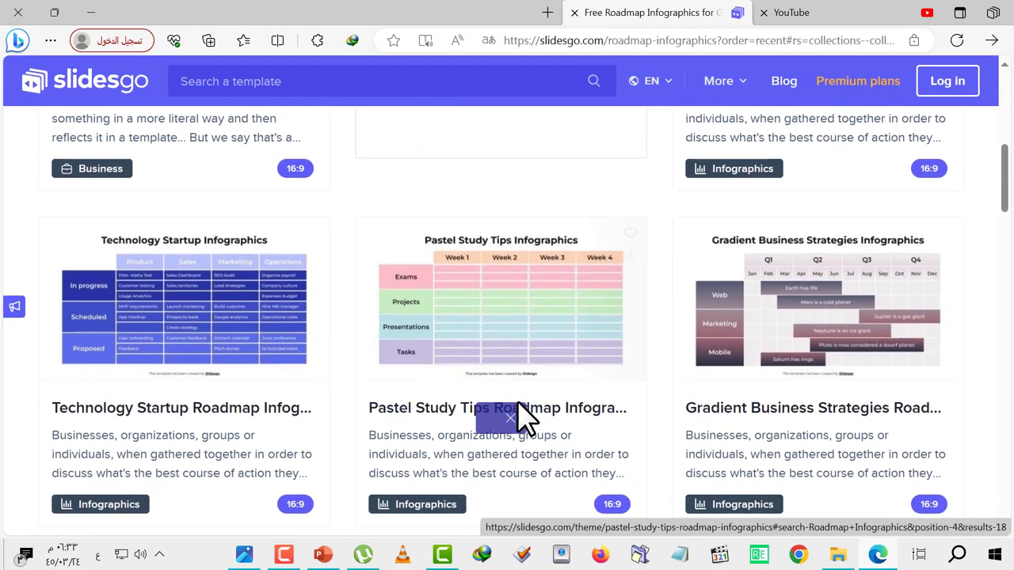
scroll(519, 417, "down", 5)
scroll(547, 362, "down", 3)
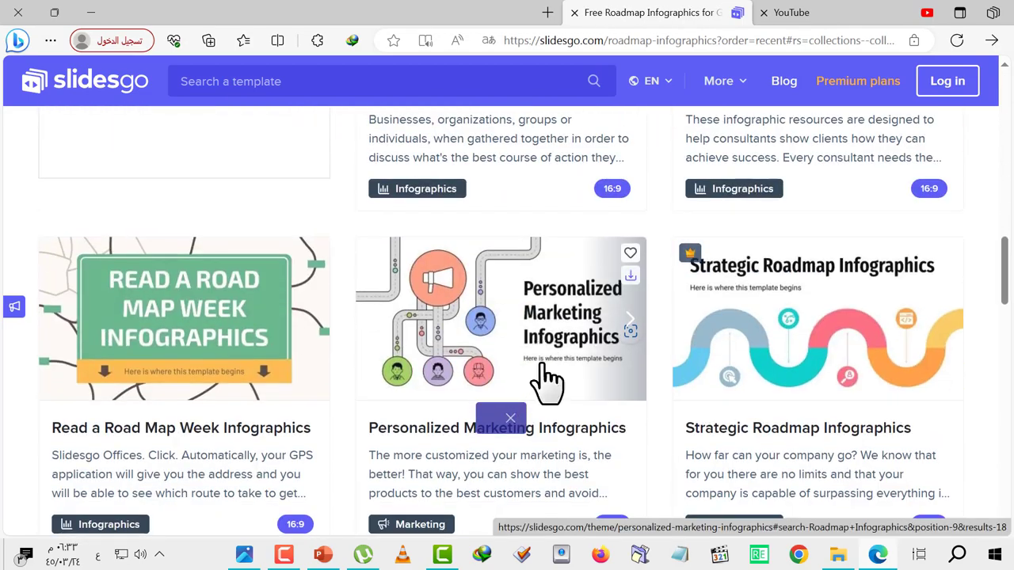
scroll(523, 376, "down", 1)
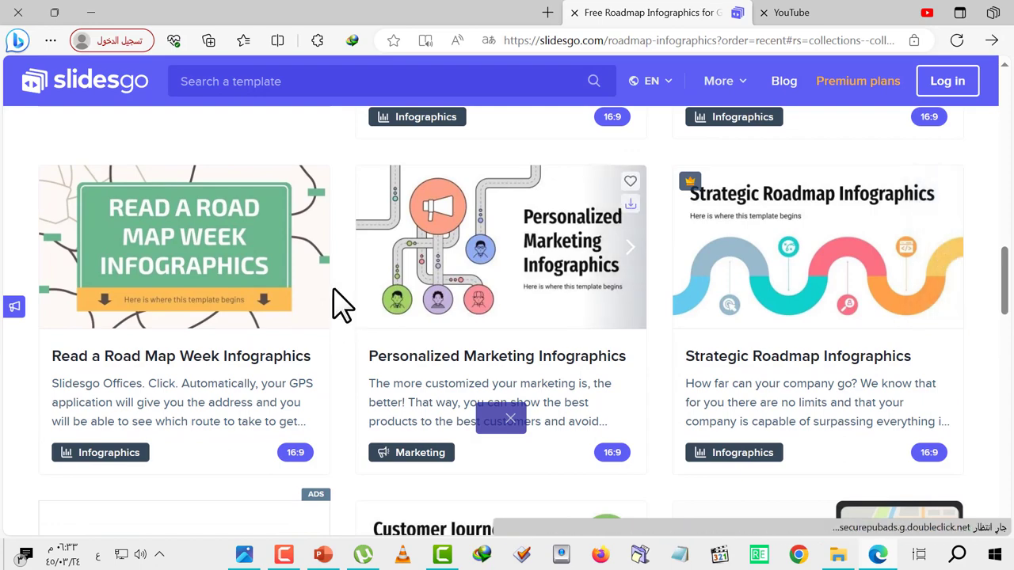
scroll(341, 306, "down", 2)
scroll(341, 305, "down", 2)
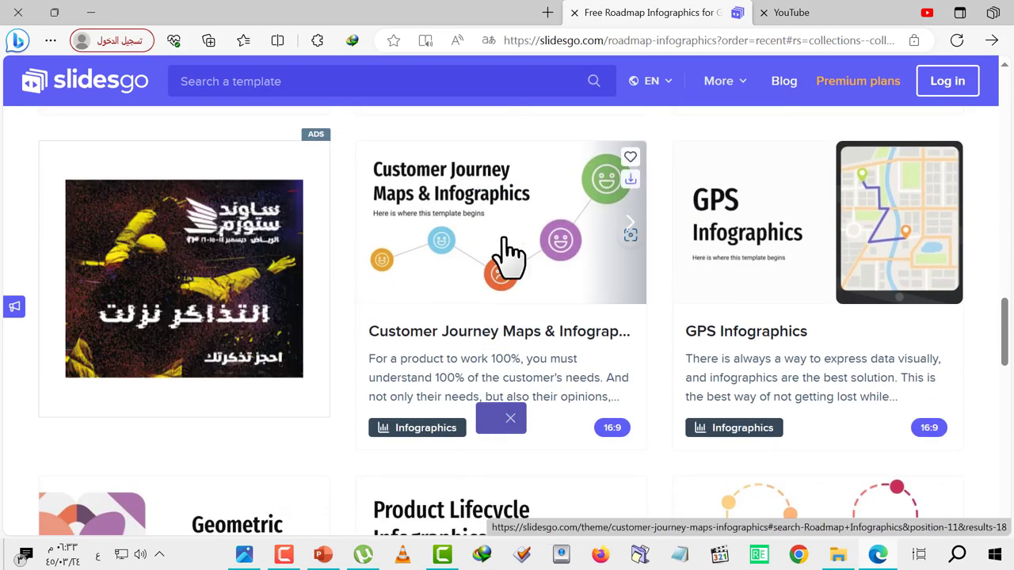
scroll(195, 273, "down", 5)
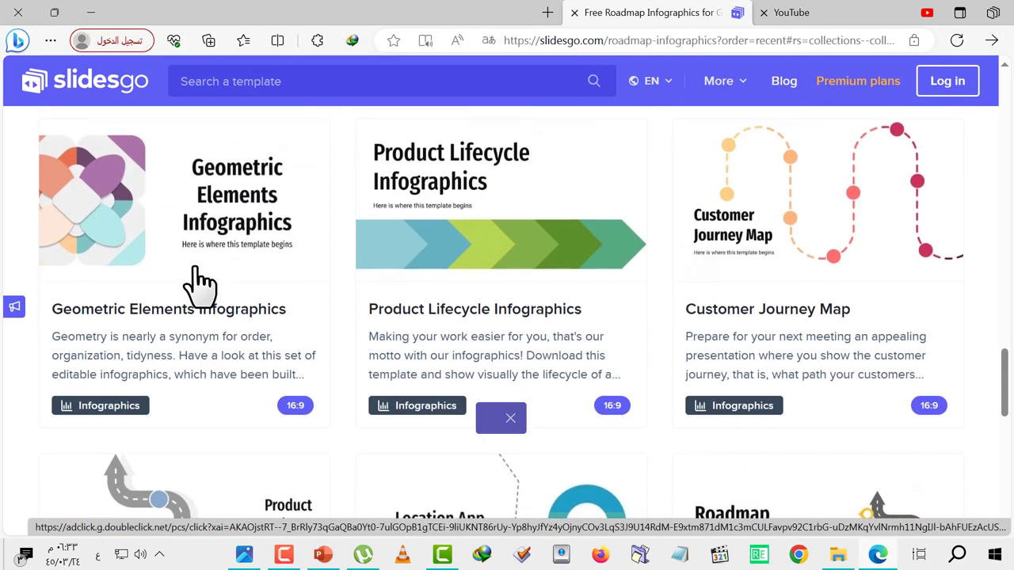
scroll(200, 283, "down", 3)
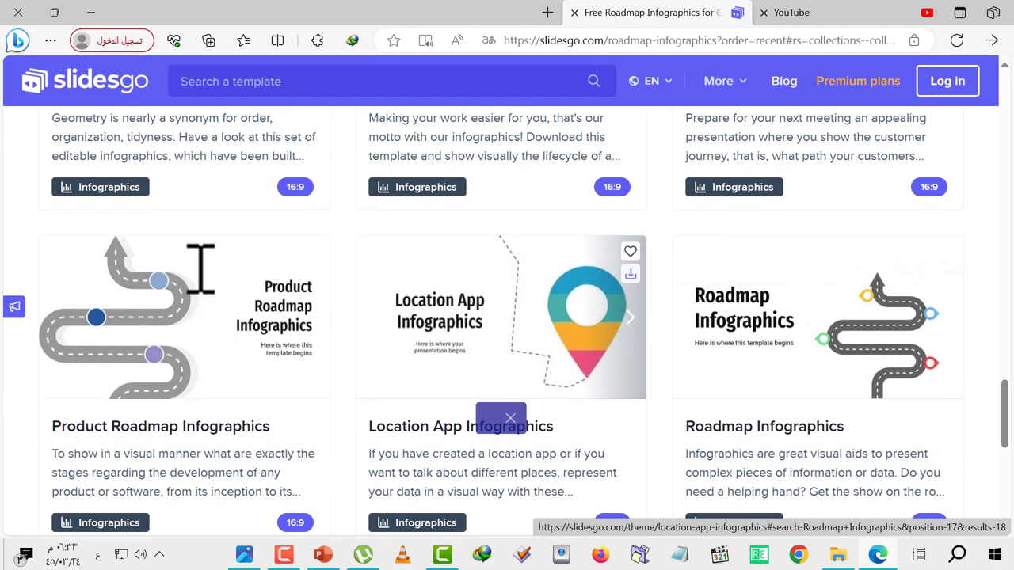
scroll(199, 283, "down", 2)
scroll(193, 312, "up", 2)
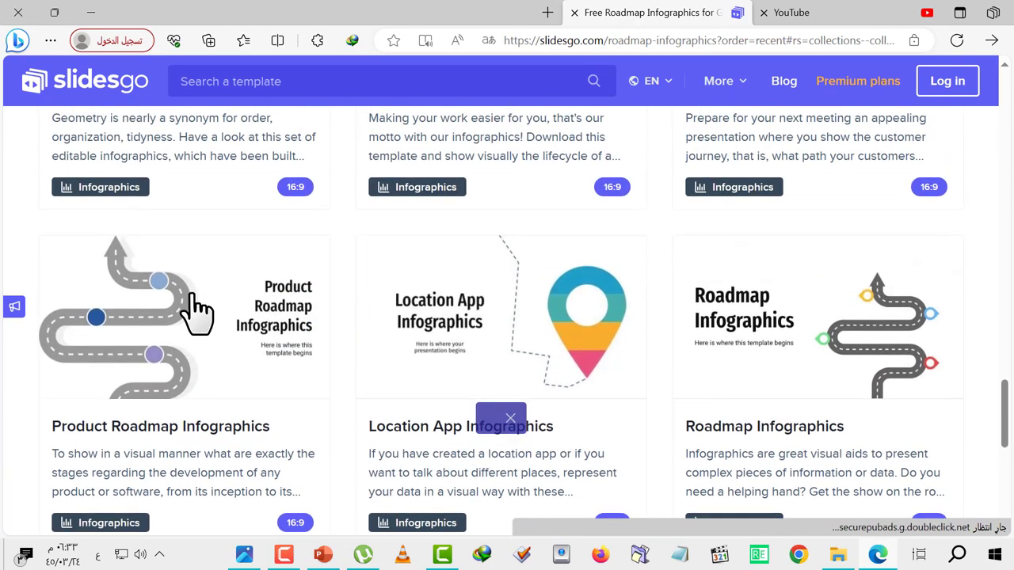
left_click(196, 337)
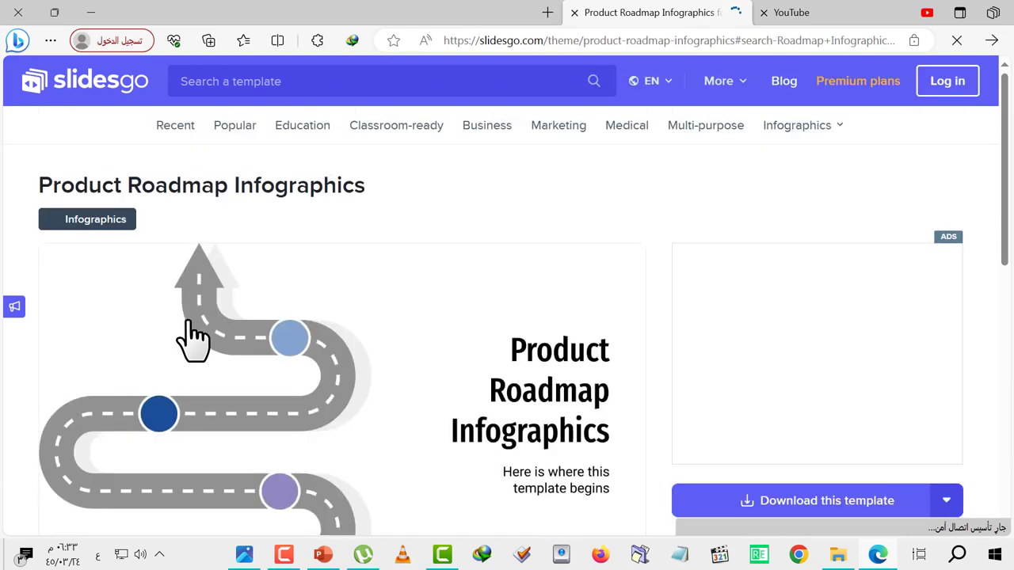
- Download Product Roadmap Infographics in PowerPoint format, then start a new browser tab
scroll(475, 318, "down", 4)
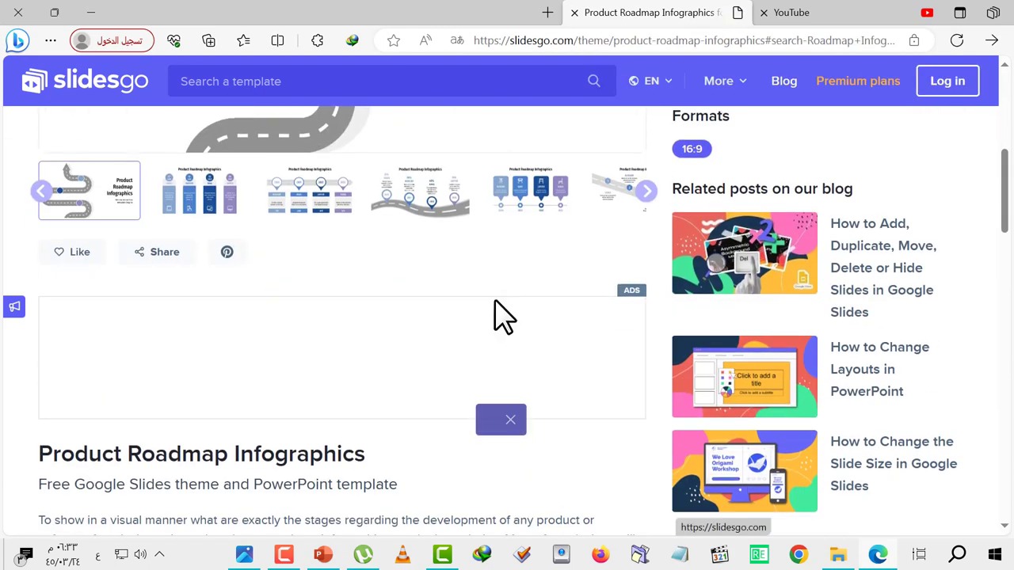
scroll(494, 305, "up", 3)
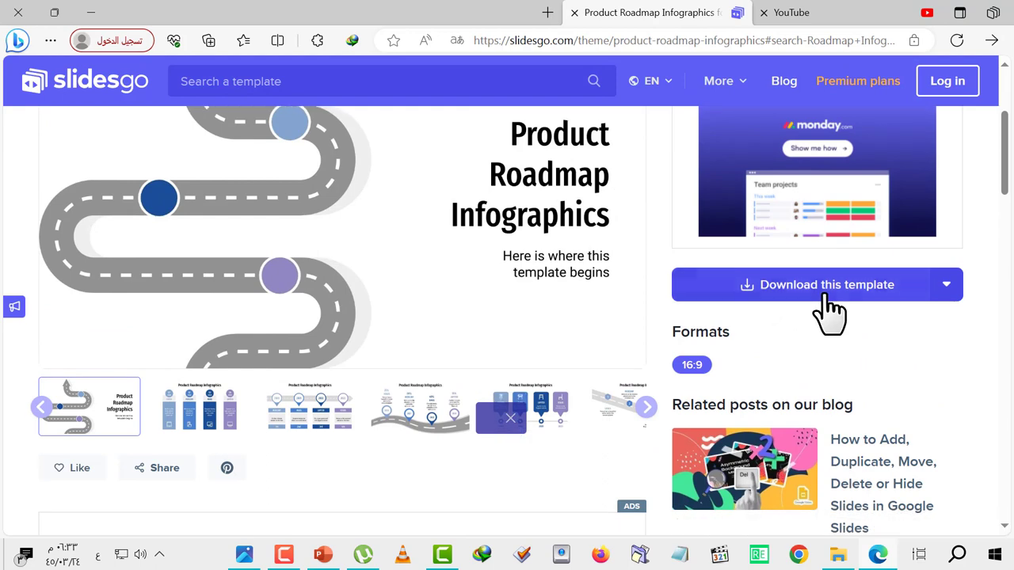
left_click(828, 294)
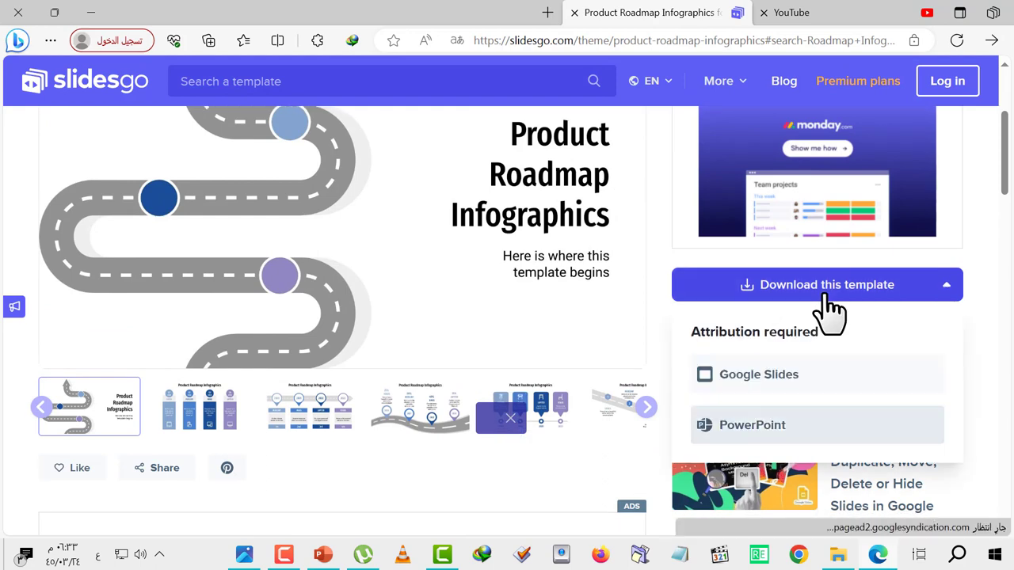
left_click(753, 427)
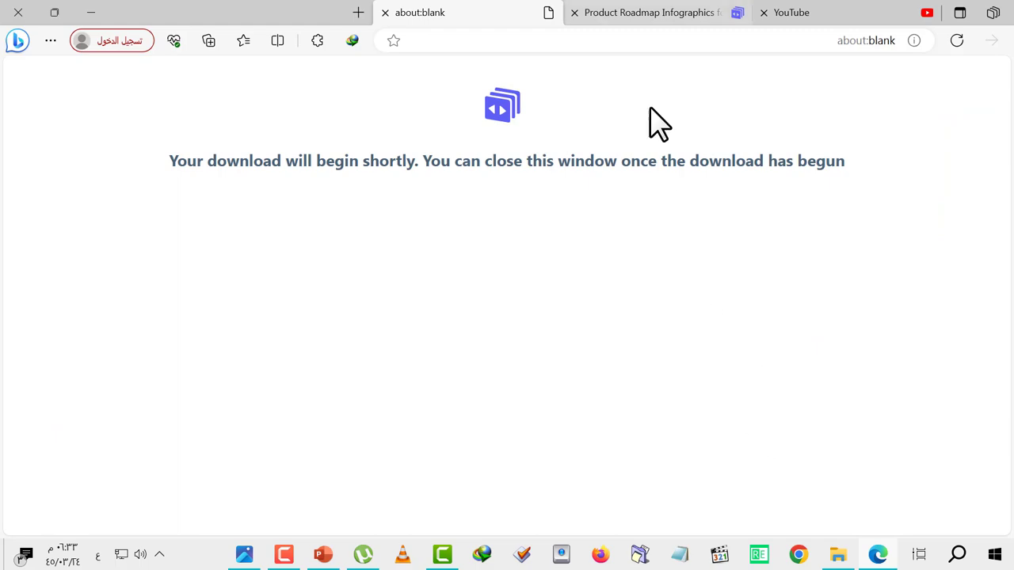
left_click(622, 13)
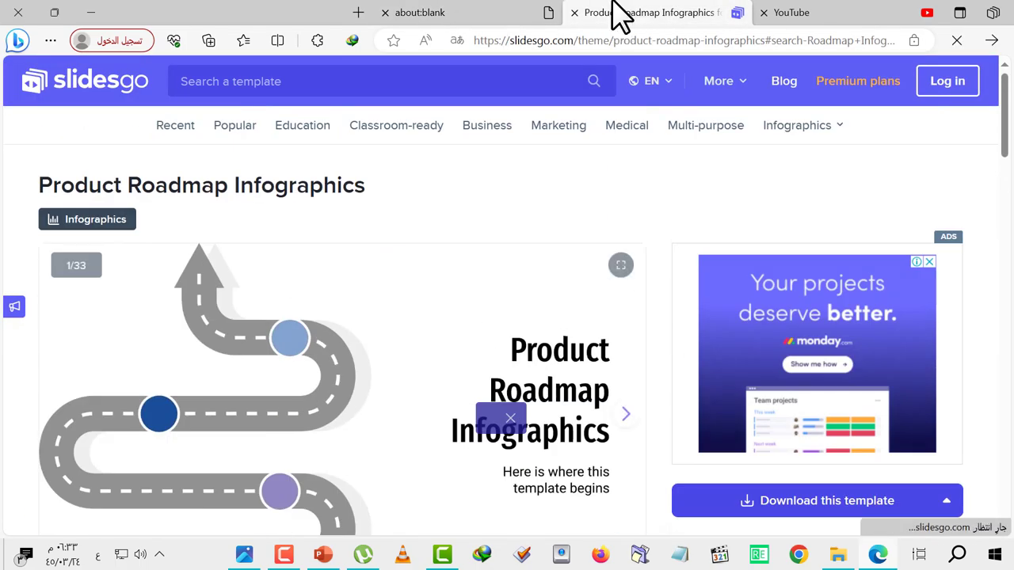
left_click(448, 13)
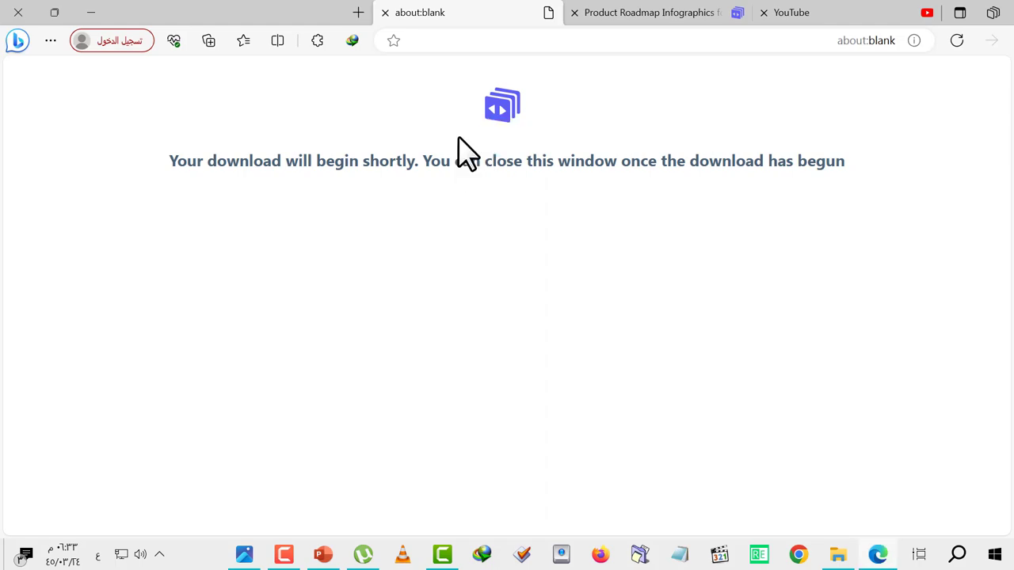
left_click(656, 13)
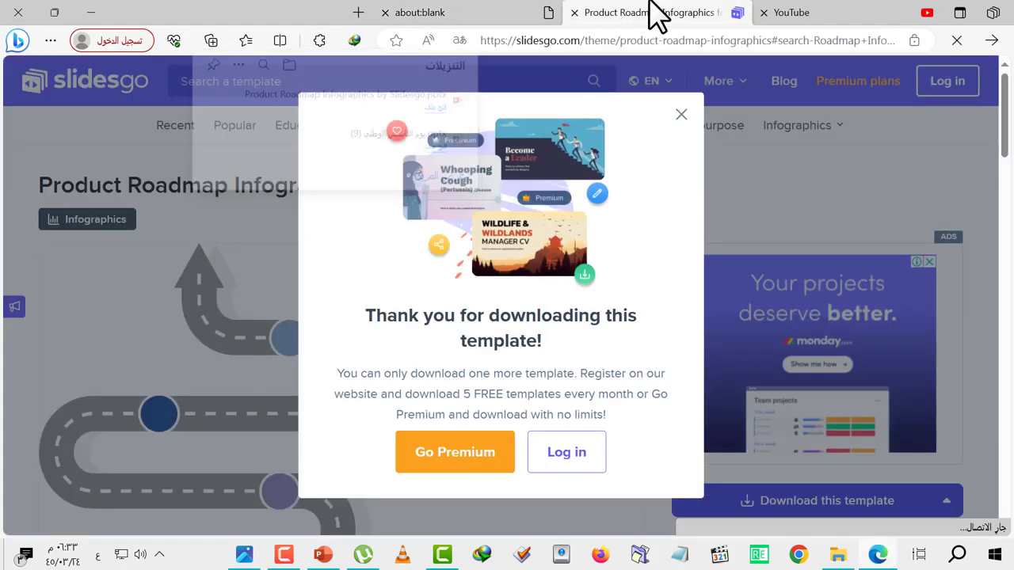
left_click(356, 13)
left_click(507, 41)
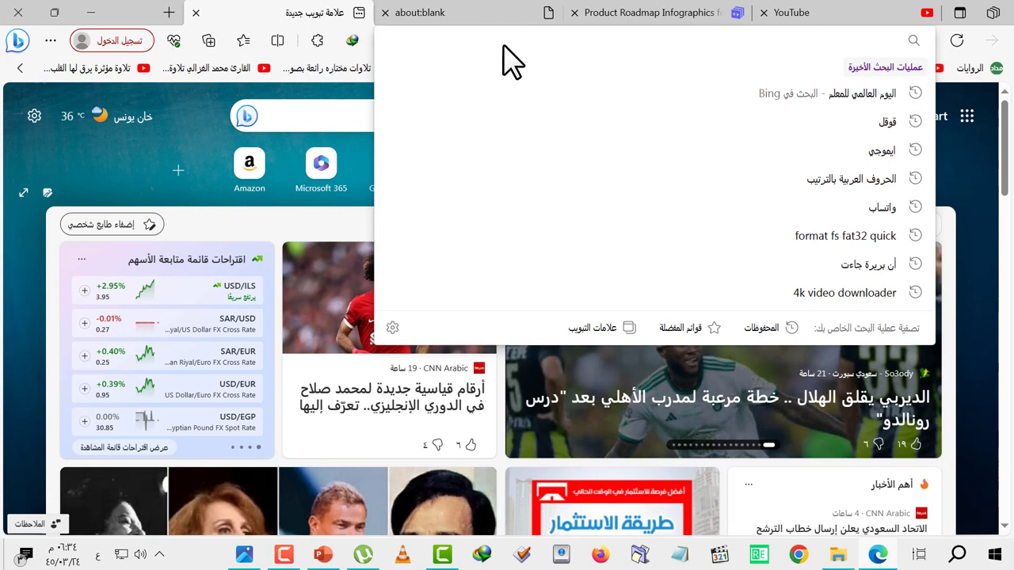
- Search Bing for 'انفوجرافيك بوربيونت', then go back to the Slidesgo download tab
type("انف")
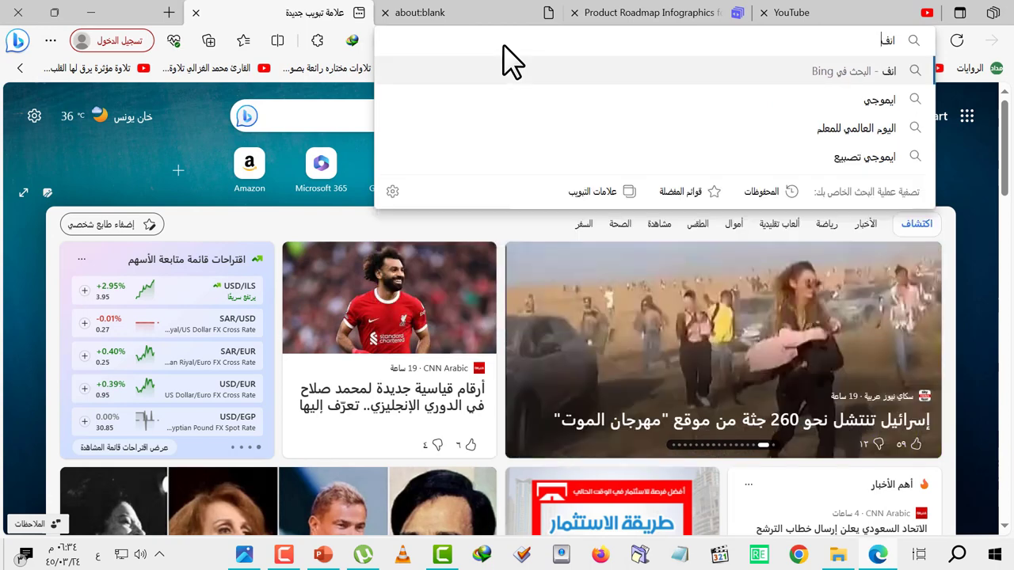
type("وجرافيك ")
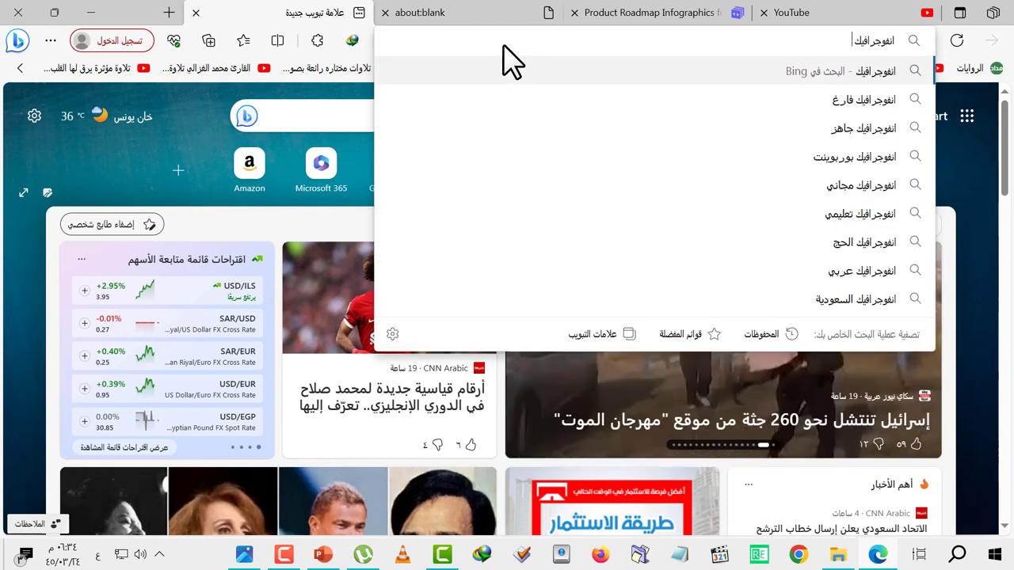
type("بوربيو")
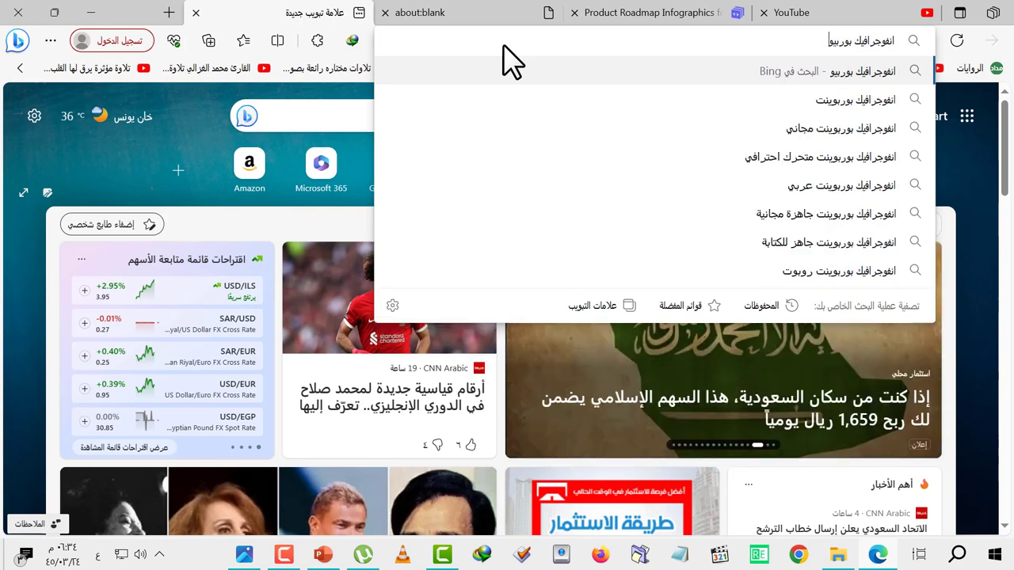
type("نت مجاني")
key("Return")
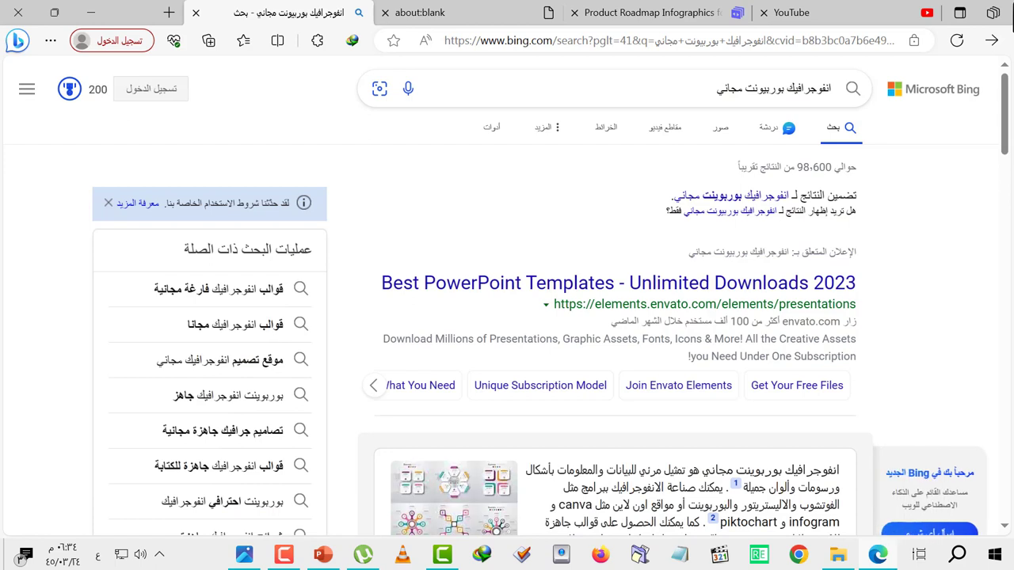
left_click(505, 14)
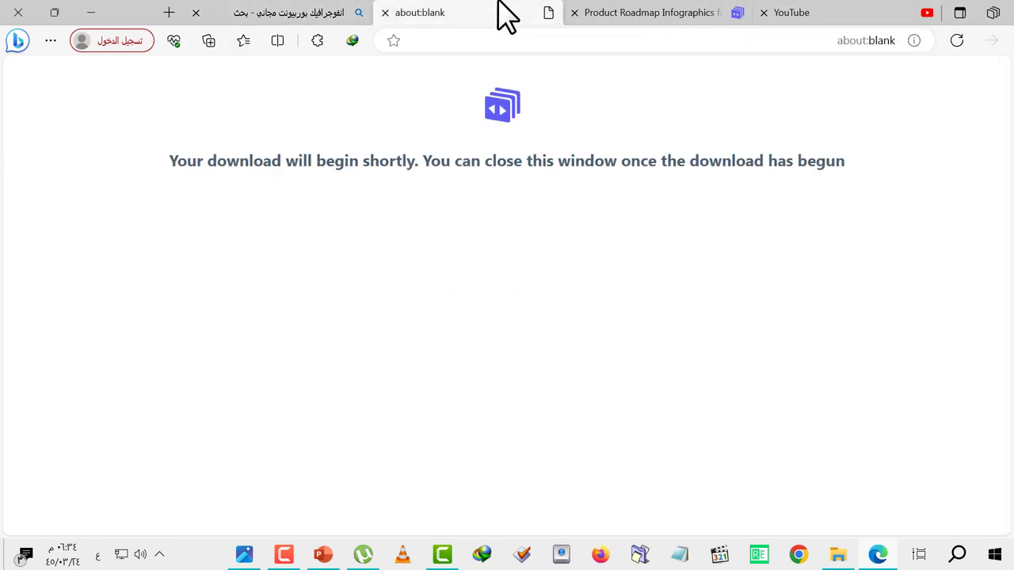
- Find Product Roadmap Infographics by Slidesgo.pptx via Edge's Downloads list and open it in PowerPoint
left_click(278, 40)
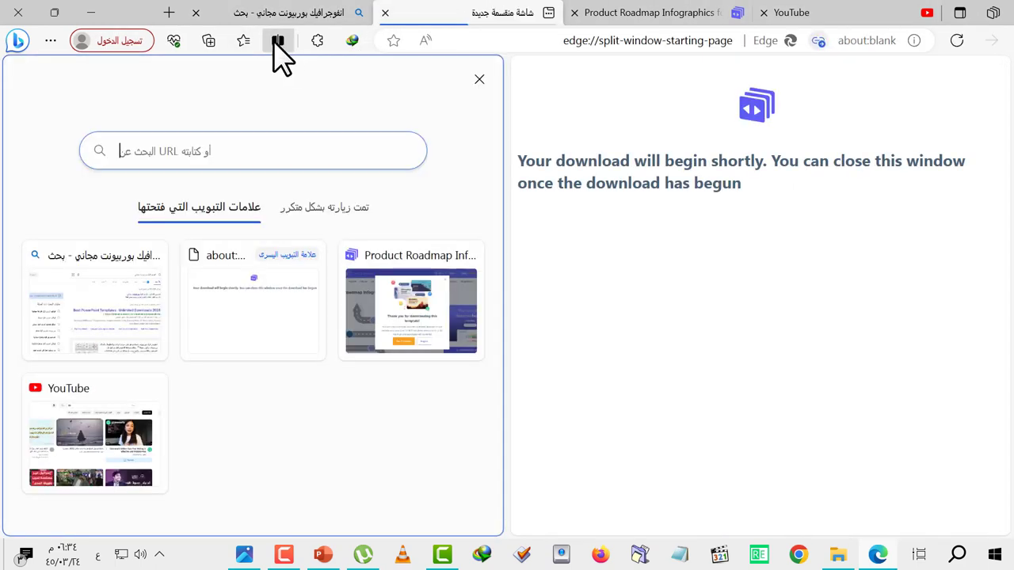
left_click(52, 40)
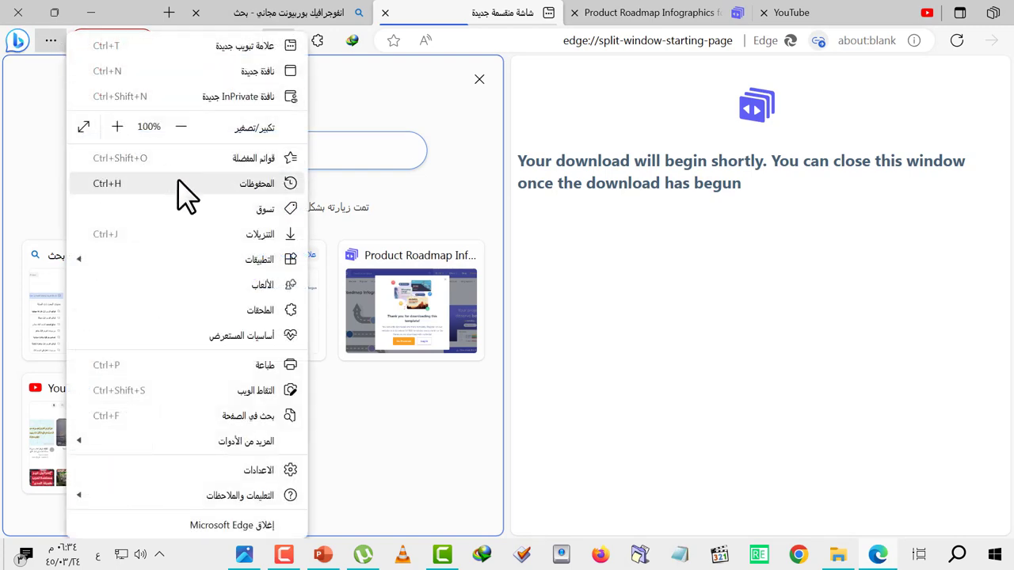
left_click(230, 235)
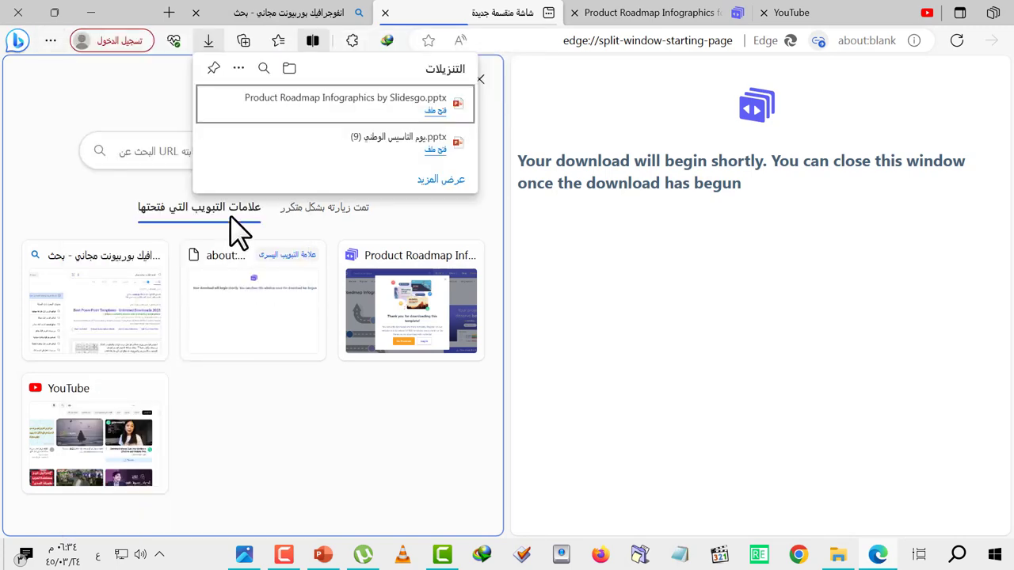
left_click(261, 104)
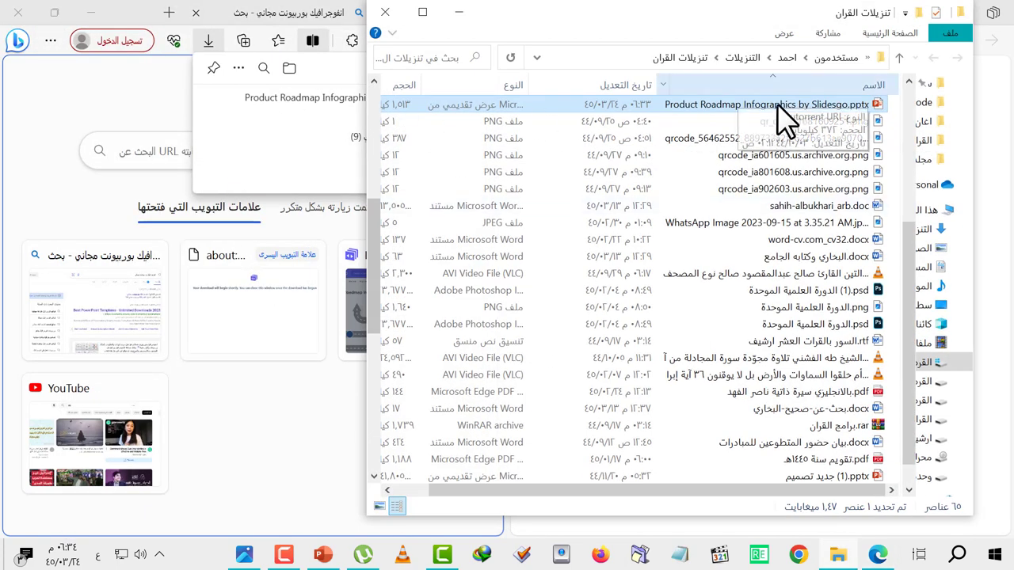
double_click(861, 110)
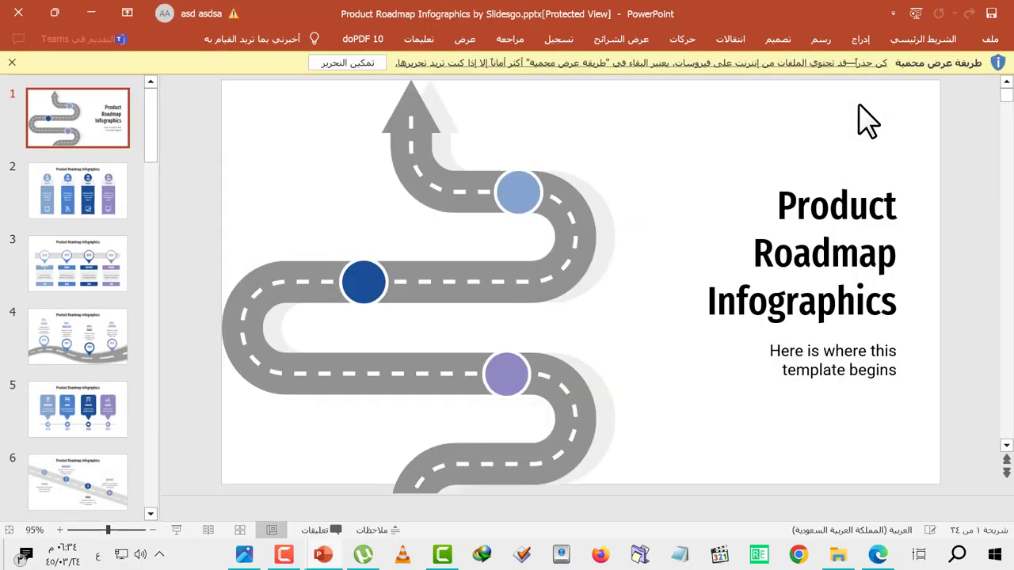
- Browse template slides 4, 5, 7, 9 and 11, then enable editing of the presentation
scroll(148, 238, "down", 3)
left_click(88, 220)
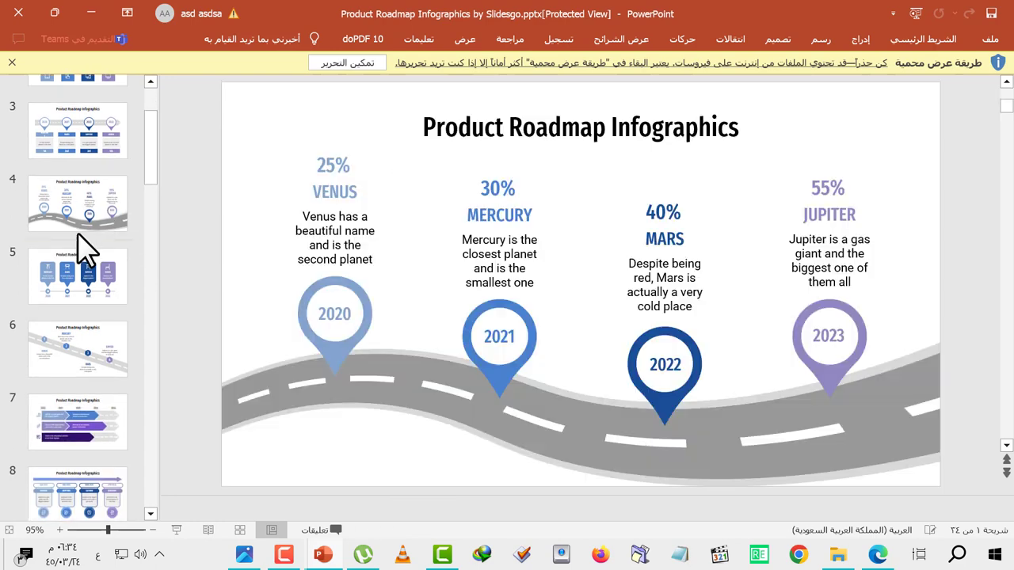
scroll(90, 227, "down", 3)
left_click(101, 192)
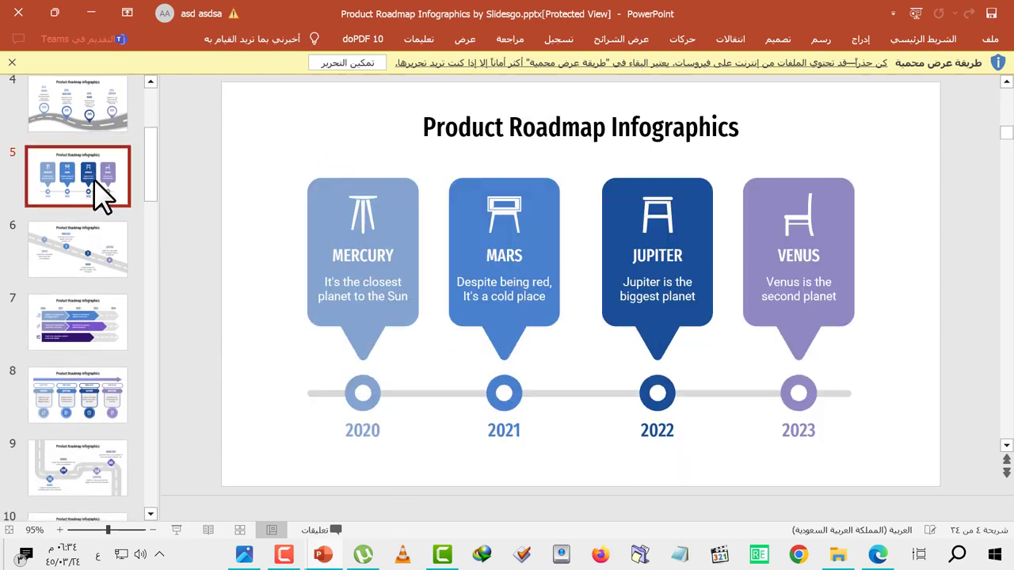
scroll(102, 192, "down", 4)
left_click(107, 198)
scroll(90, 238, "down", 3)
left_click(87, 254)
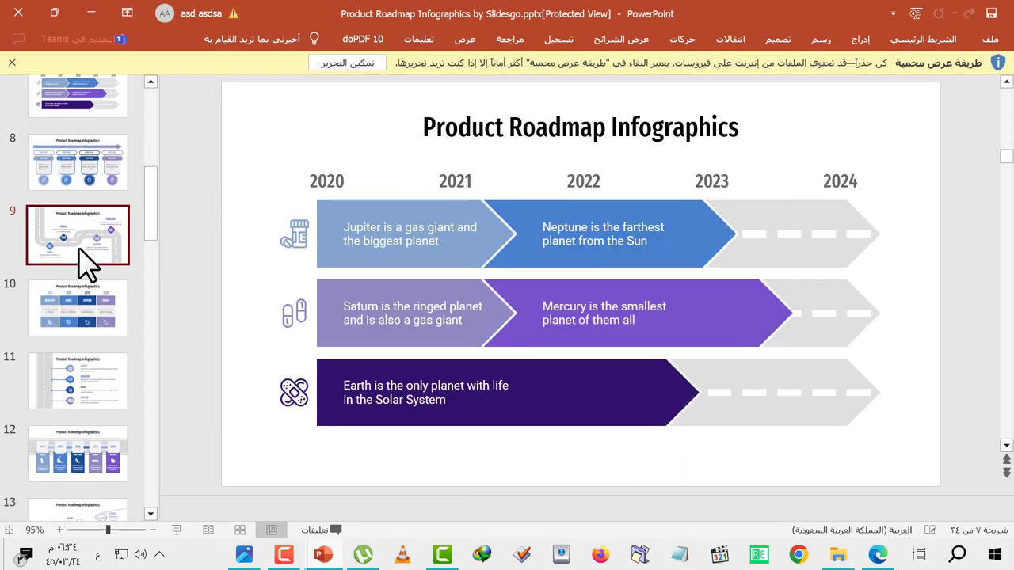
scroll(87, 261, "down", 3)
left_click(94, 261)
scroll(98, 278, "down", 3)
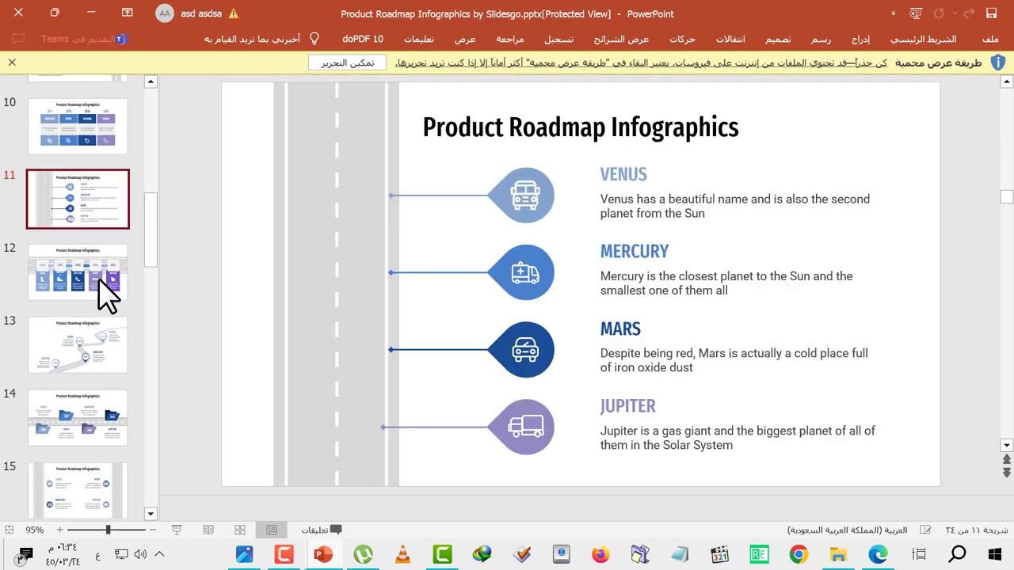
left_click(368, 64)
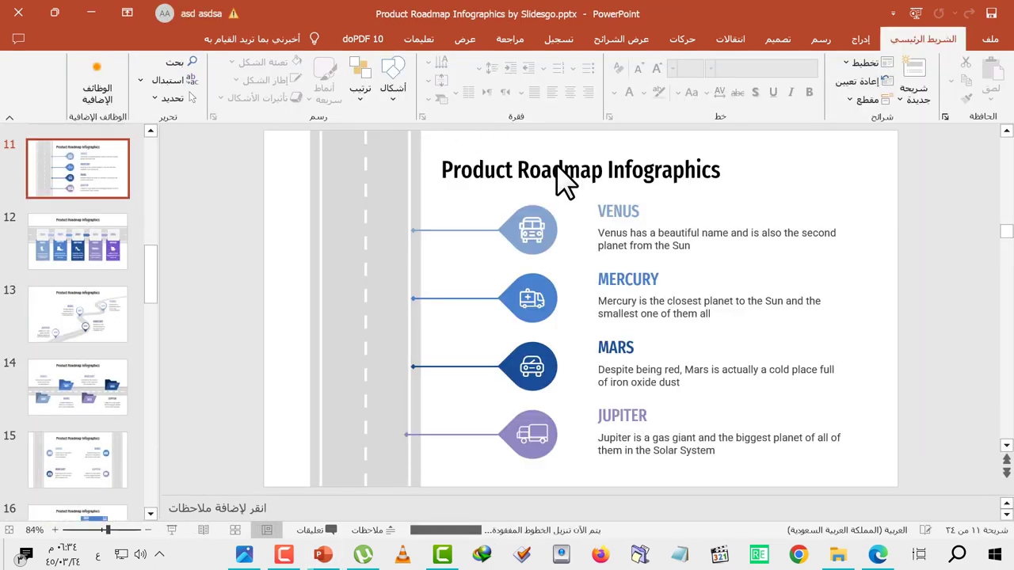
- Delete slide 11's English title, switch to faisal free, and type the Arabic title
left_click(584, 172)
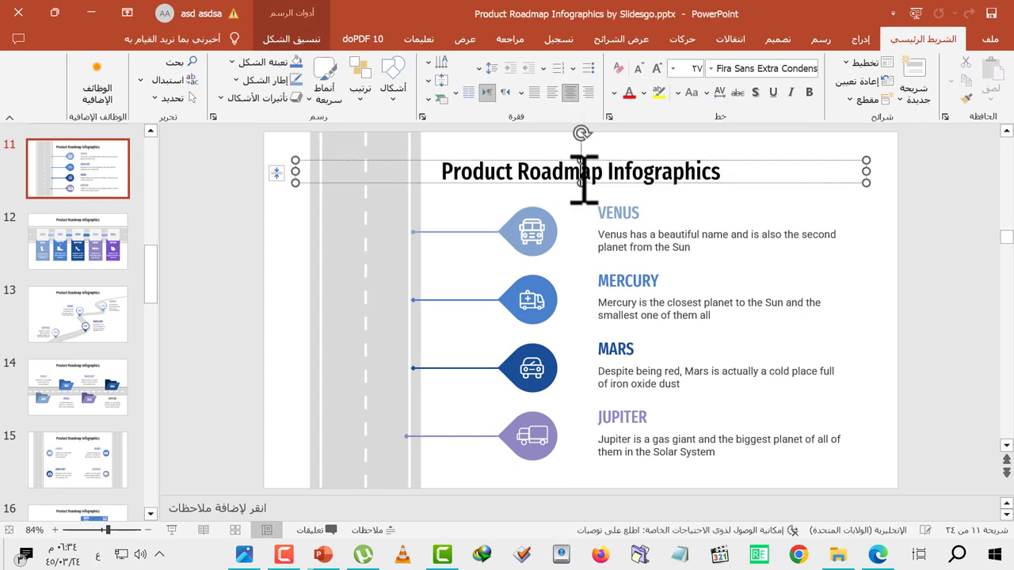
triple_click(584, 172)
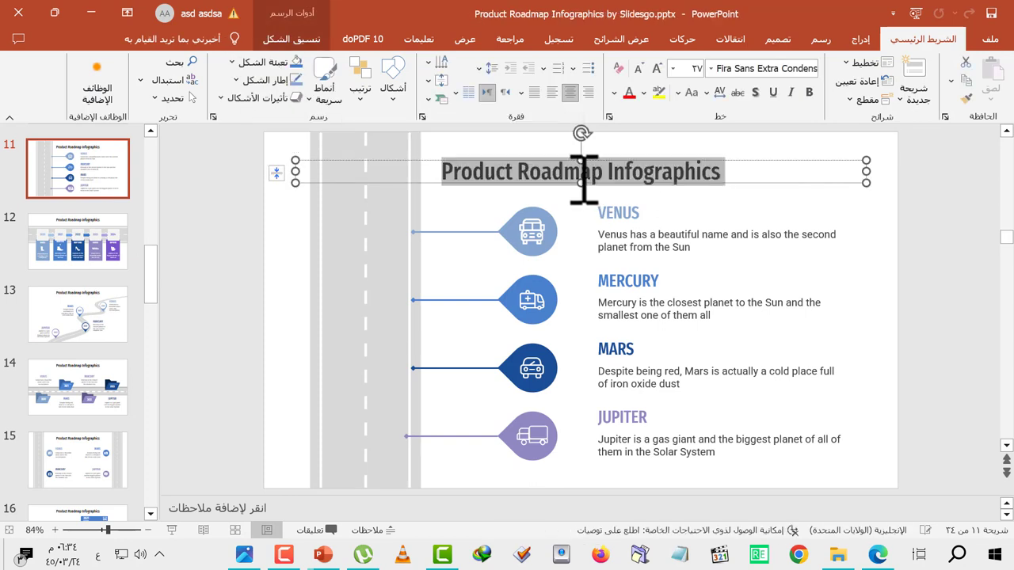
key("BackSpace")
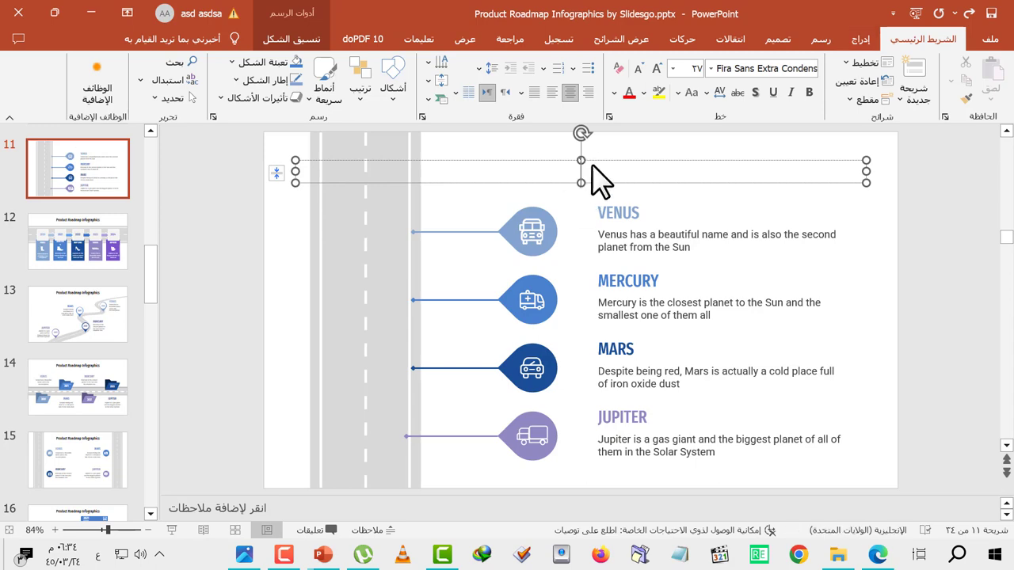
left_click(711, 68)
scroll(717, 79, "up", 5)
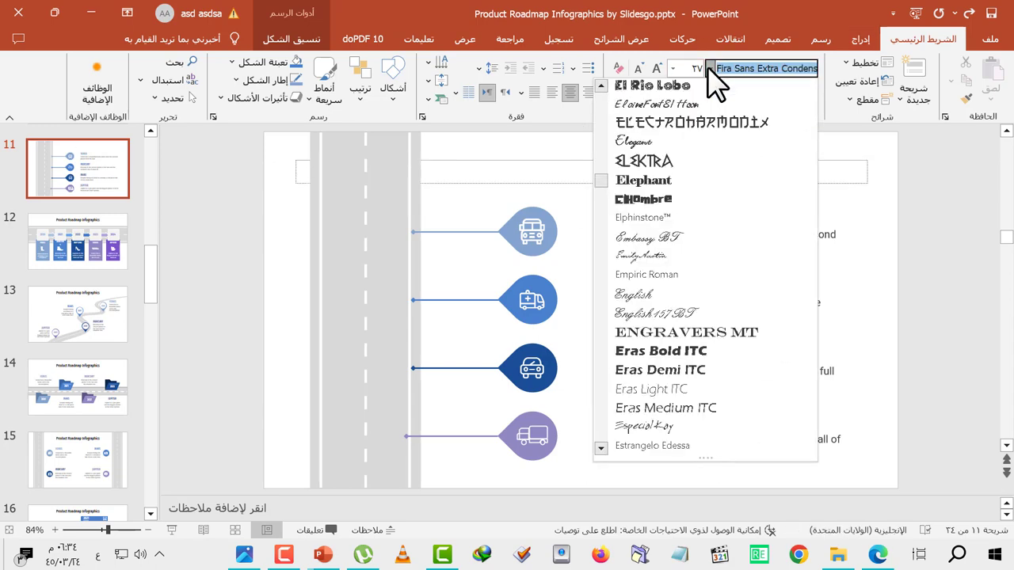
scroll(717, 79, "down", 4)
left_click(792, 295)
left_click(760, 165)
type("أنواع المر")
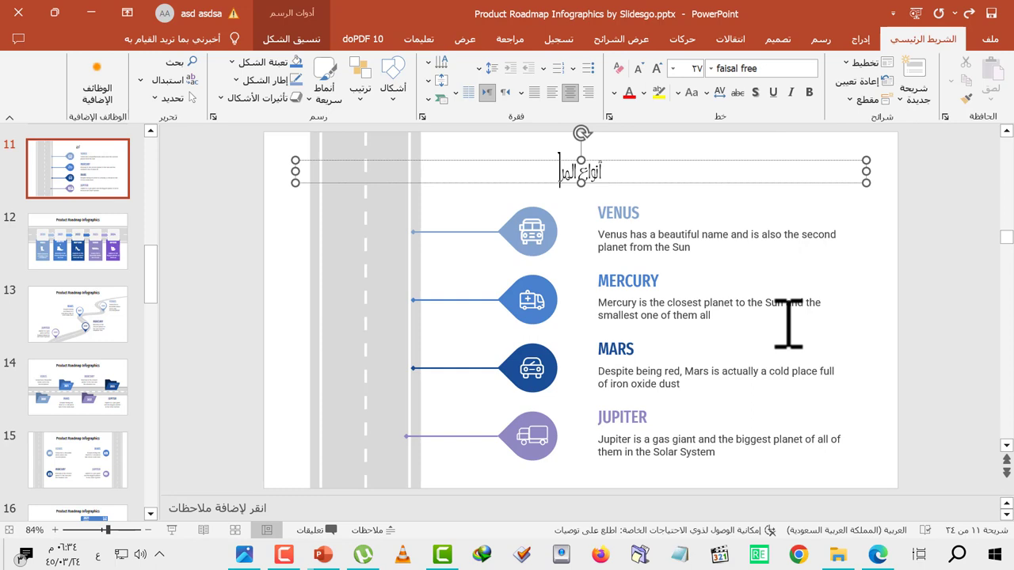
type("ك")
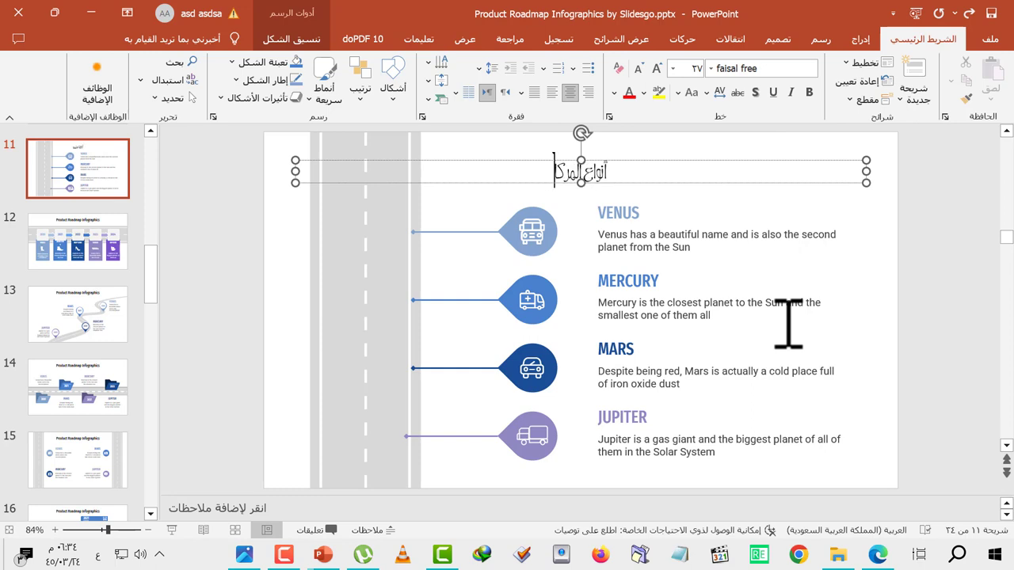
type("بات على")
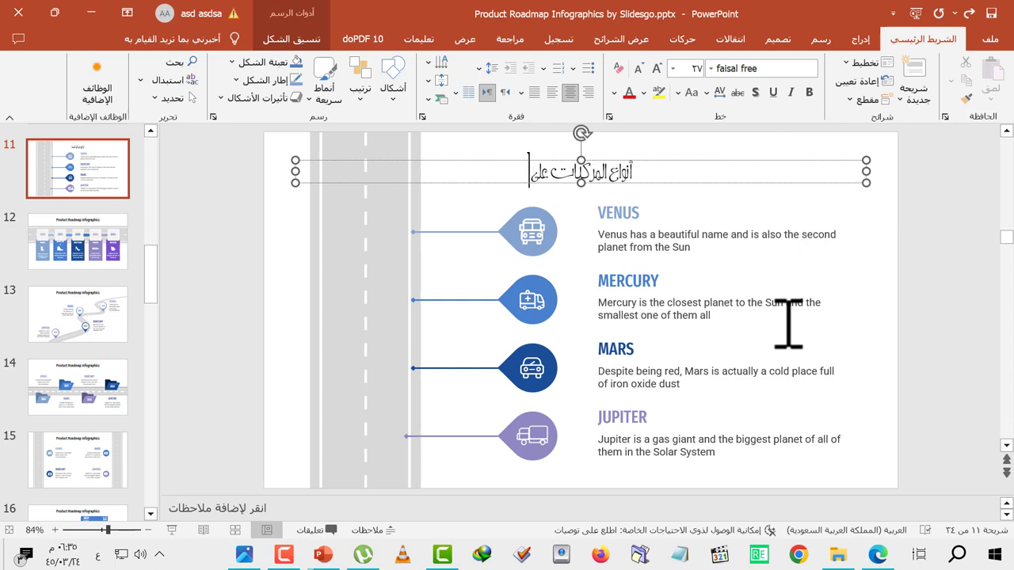
type(" الطرقات")
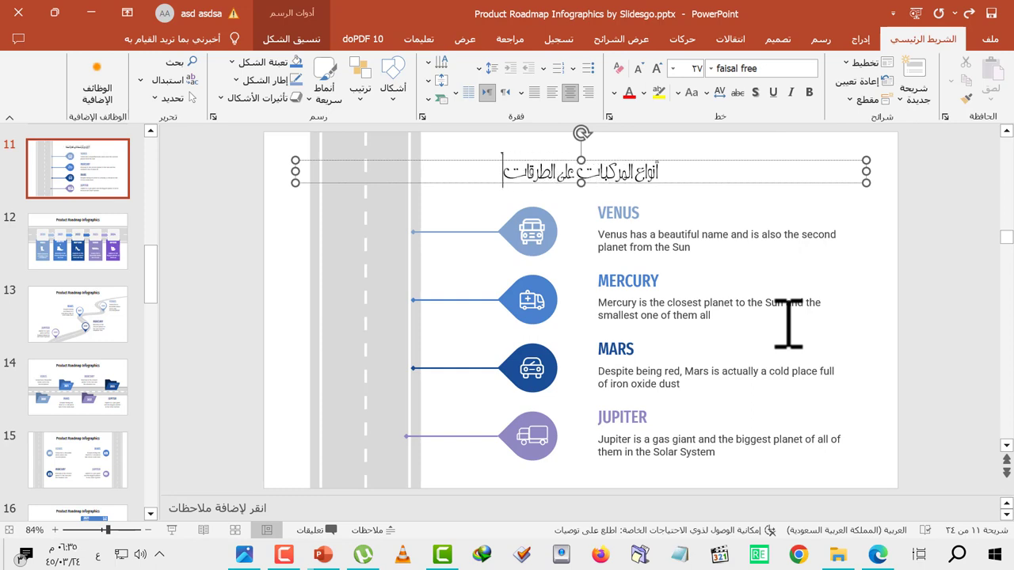
- Delete the VENUS heading text and select all objects on the slide
double_click(622, 208)
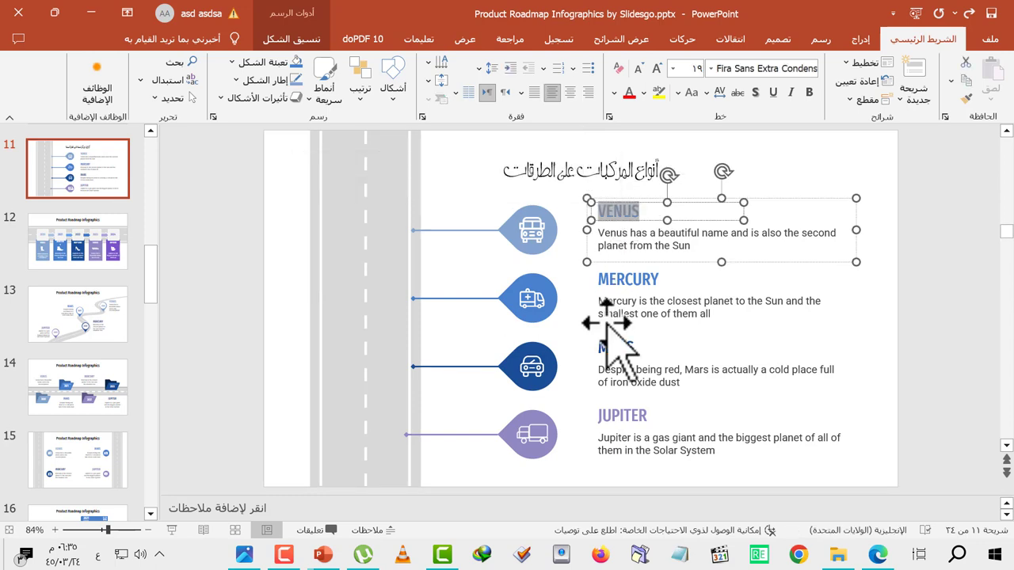
key("BackSpace")
key("alt+shift")
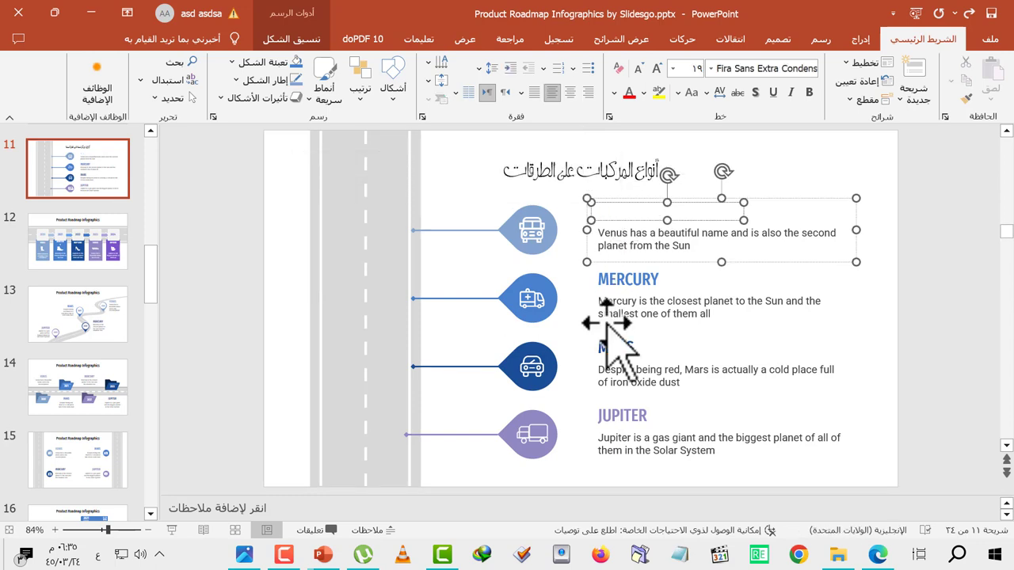
left_click(639, 170)
key("Escape")
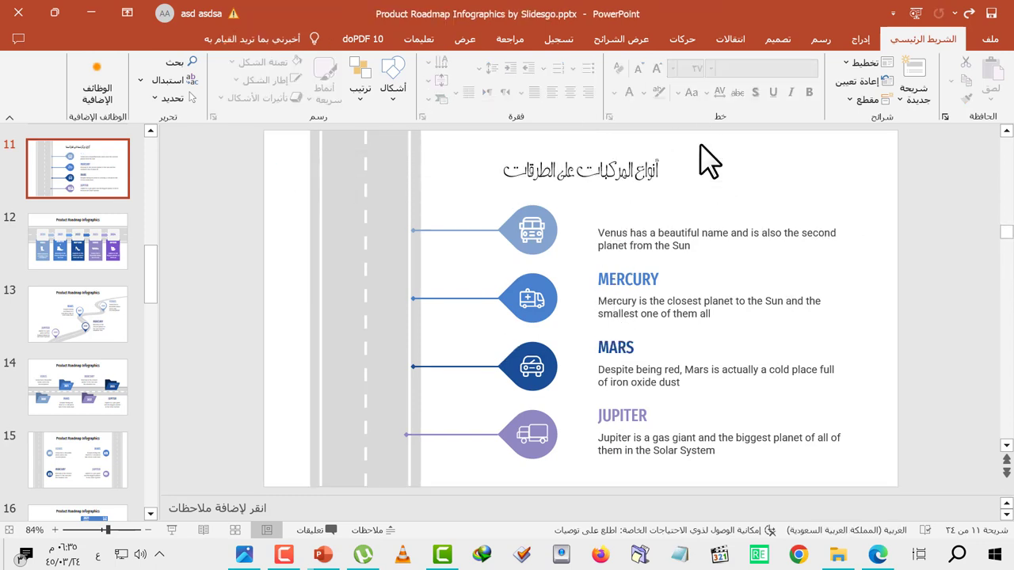
key("ctrl+a")
- Apply the AGA Dimnah Regular font to the Arabic slide title
left_click(711, 69)
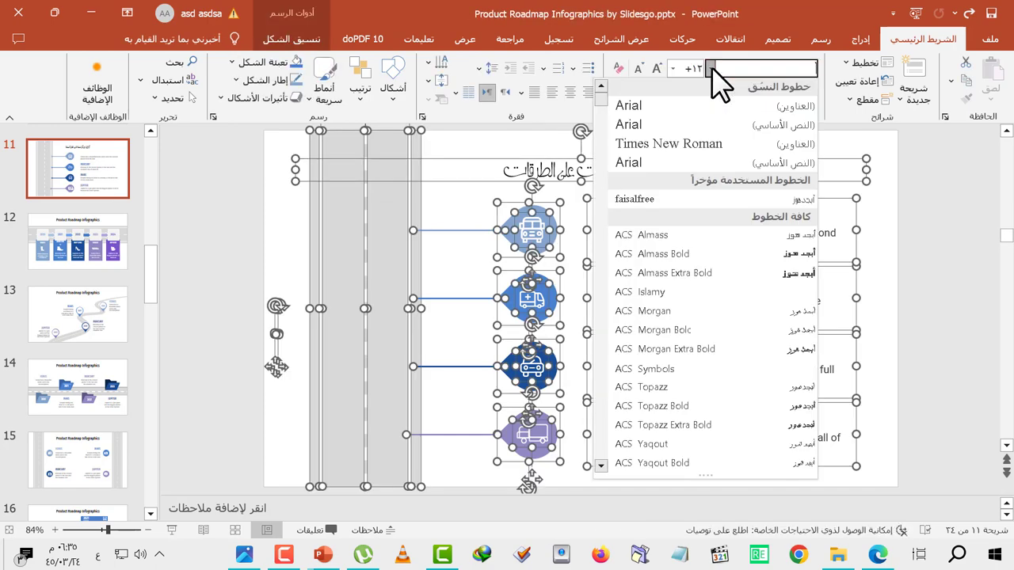
key("Down")
key("Down")
key("Down")
key("Down")
key("Down")
key("Down")
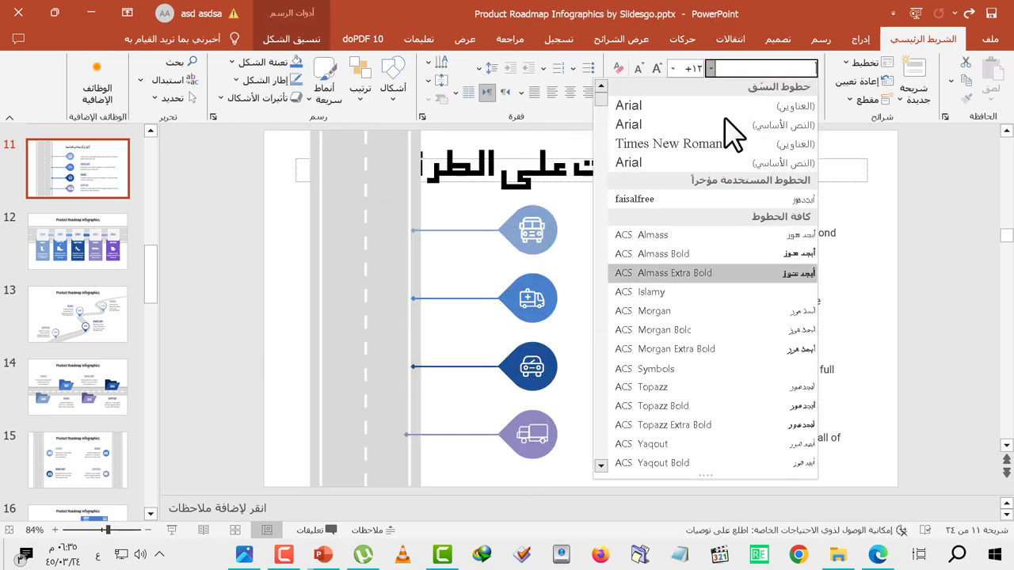
scroll(789, 360, "down", 3)
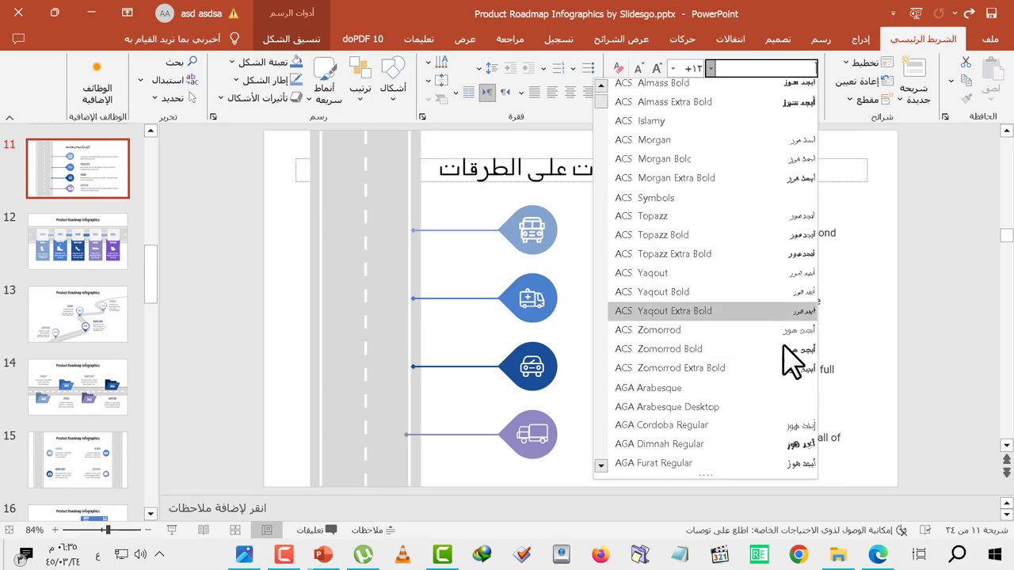
scroll(788, 361, "down", 3)
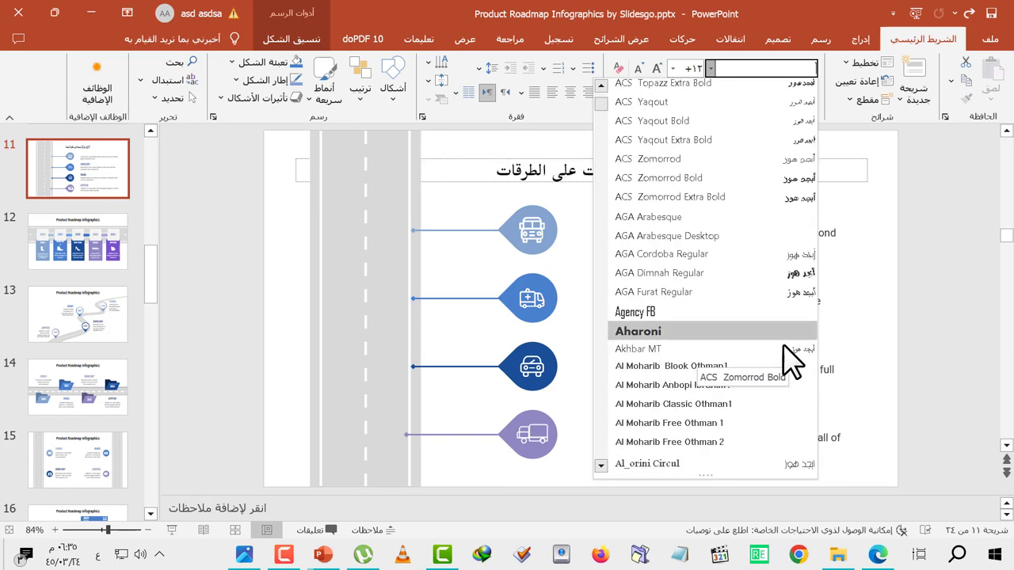
left_click(801, 289)
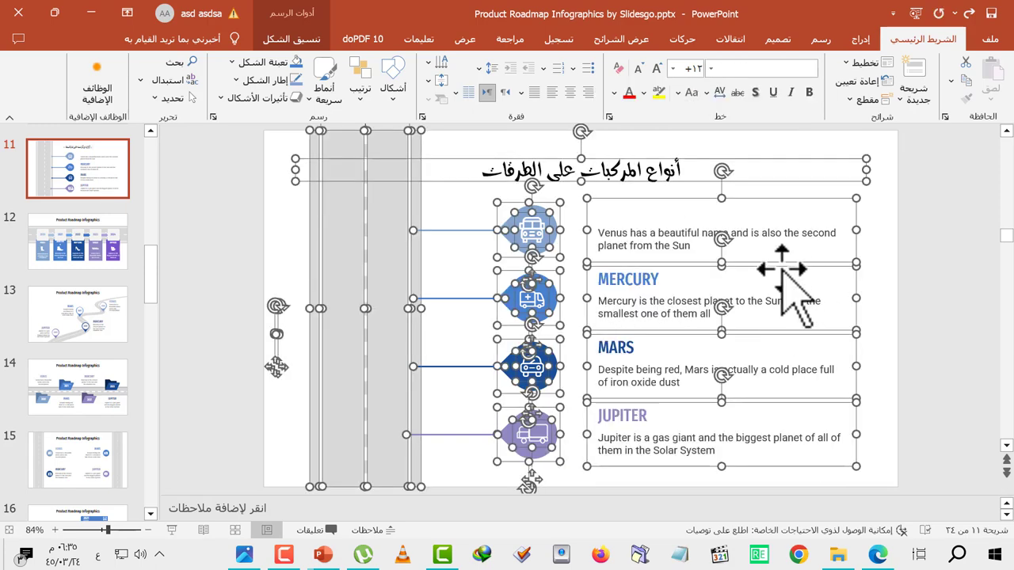
left_click(702, 236)
left_click(626, 211)
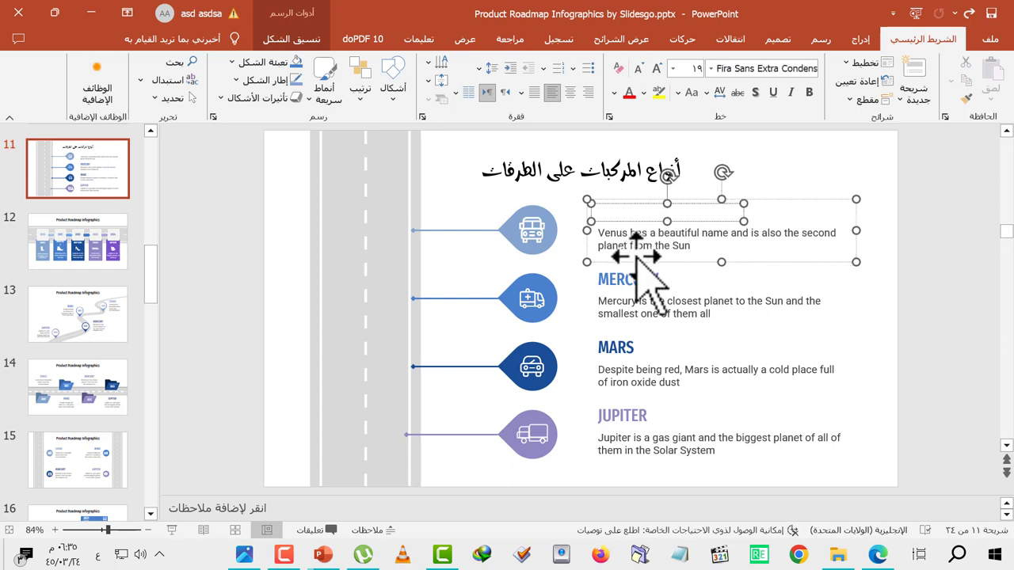
- Replace the first two planet headings with Arabic names, including إسعاف for MERCURY
key("alt+shift")
type("ر")
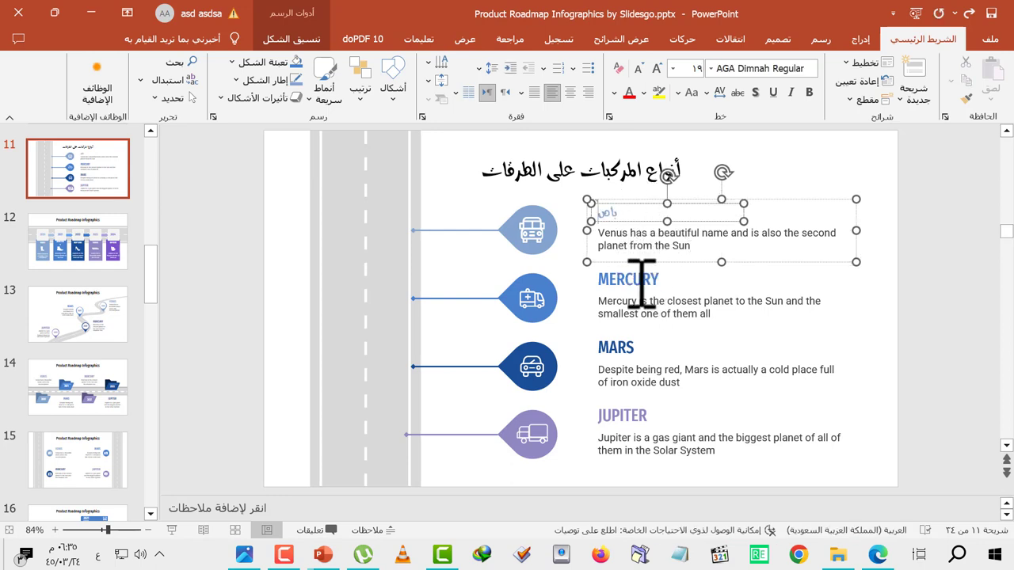
double_click(640, 281)
key("alt+shift")
type("إس")
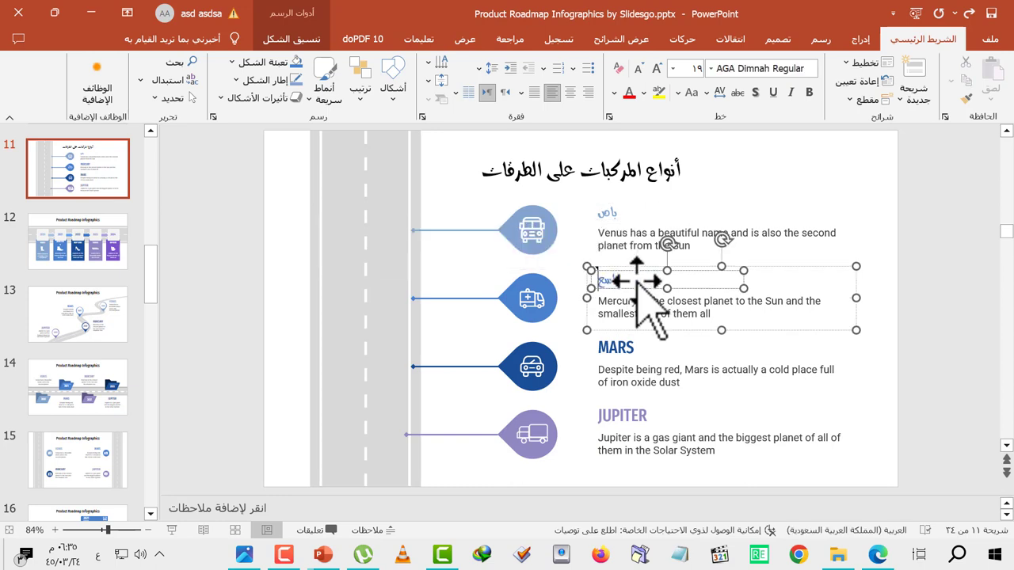
type("عاف")
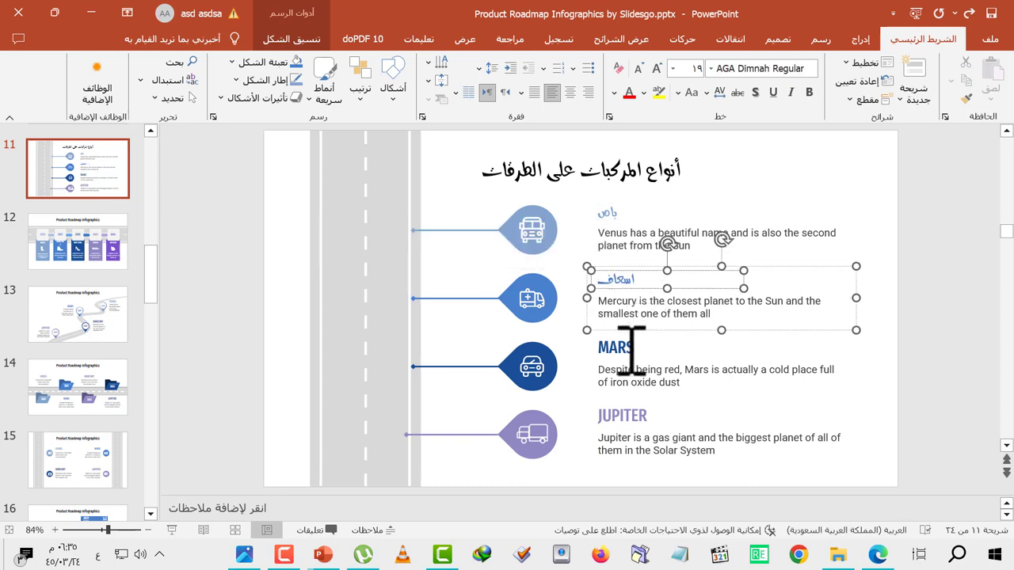
- Replace the MARS and JUPITER headings with Arabic car names such as سيارة شحن
double_click(631, 347)
key("alt+shift")
key("BackSpace")
type("سيارة خاصة")
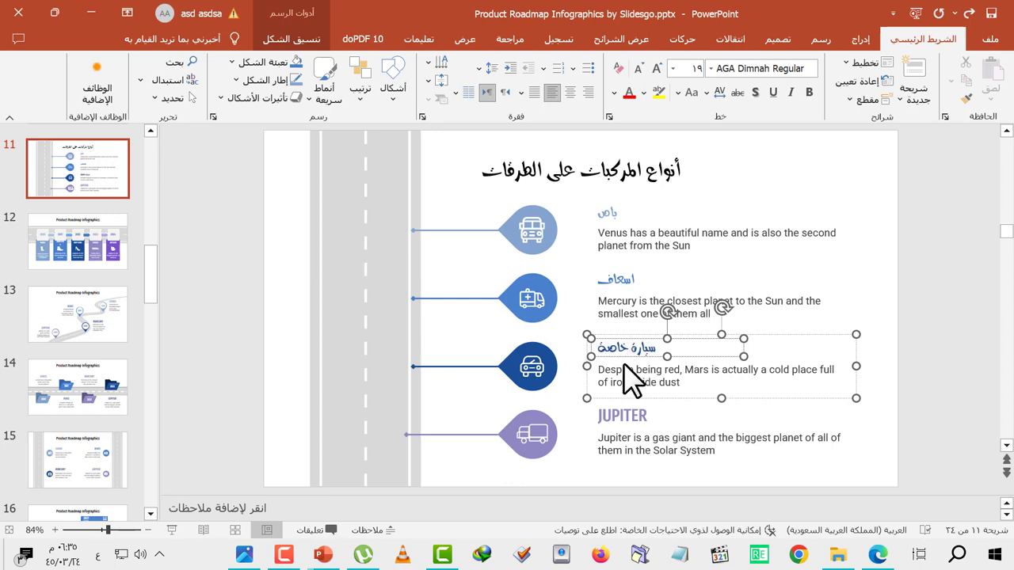
left_click(623, 418)
double_click(624, 418)
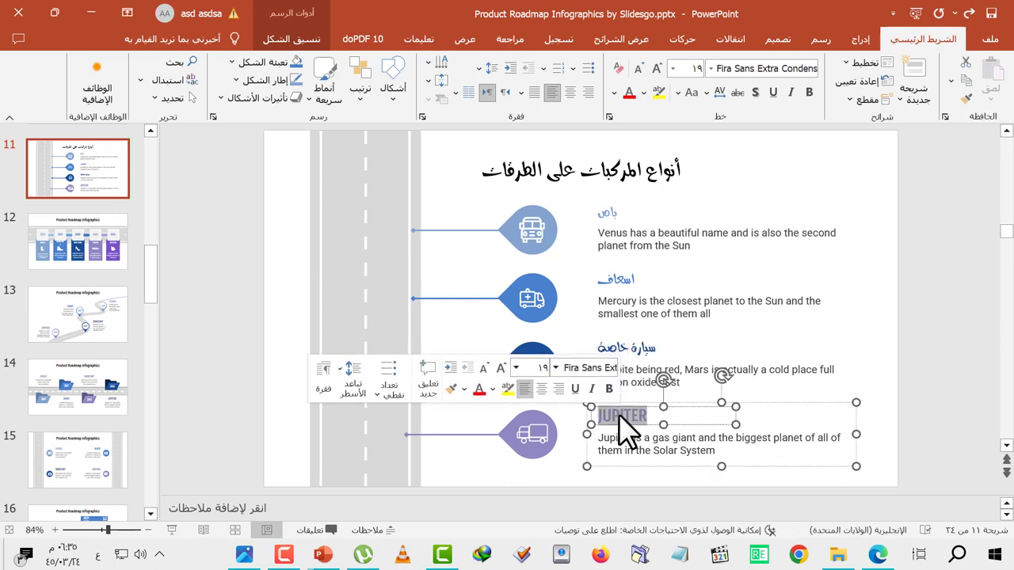
key("alt+shift")
type("سيارة شحن")
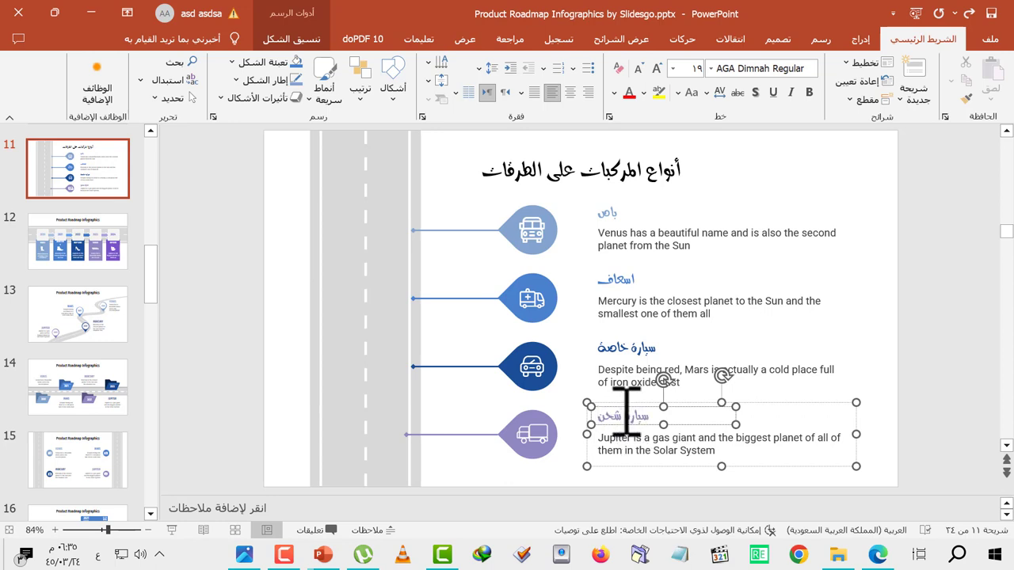
double_click(660, 245)
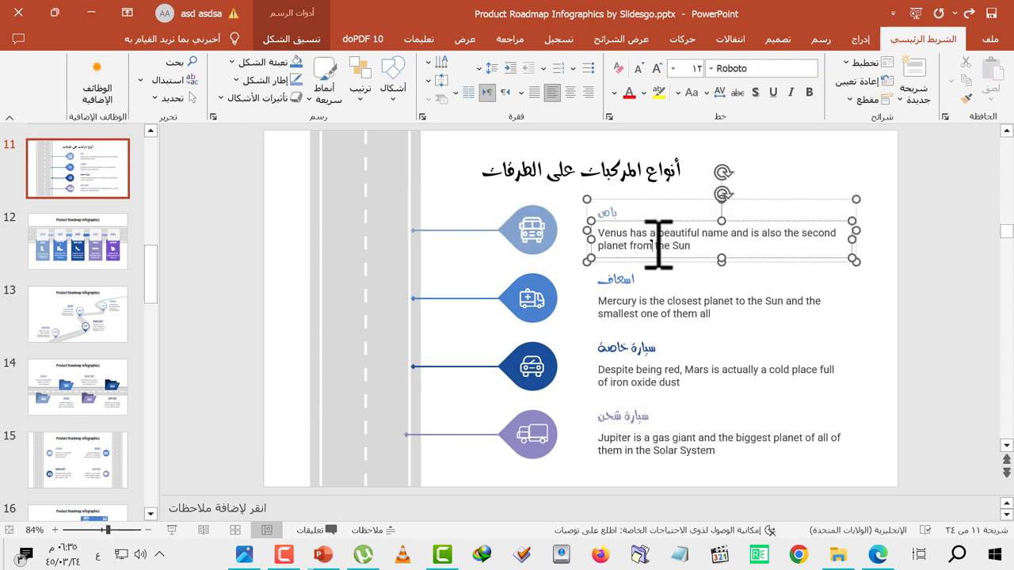
- Replace the Venus and Mercury descriptions with Arabic text
left_click_drag(656, 244, 655, 231)
triple_click(657, 233)
key("alt+shift")
type("تتميز برخص ثمن الركوب فيها")
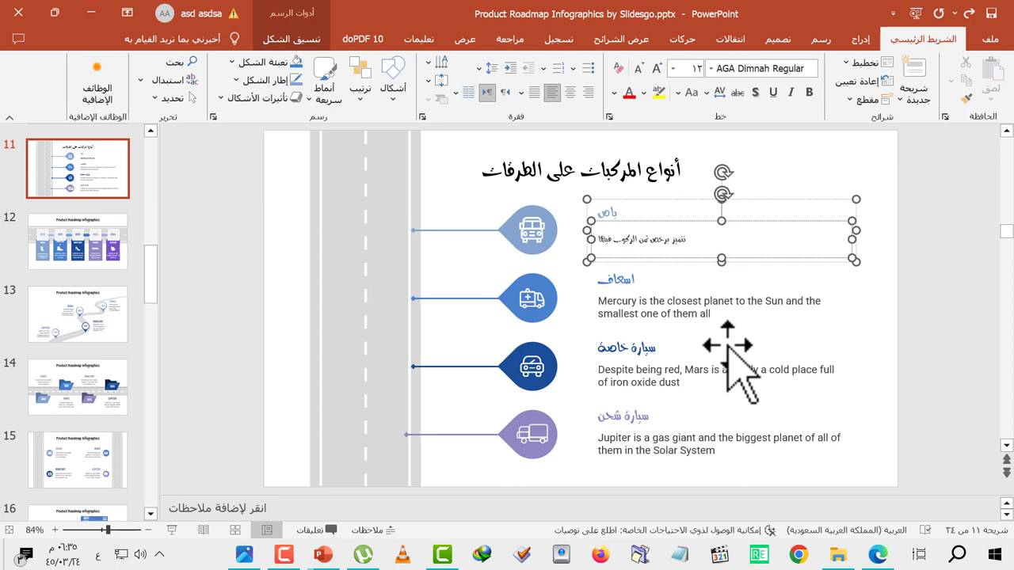
left_click(696, 304)
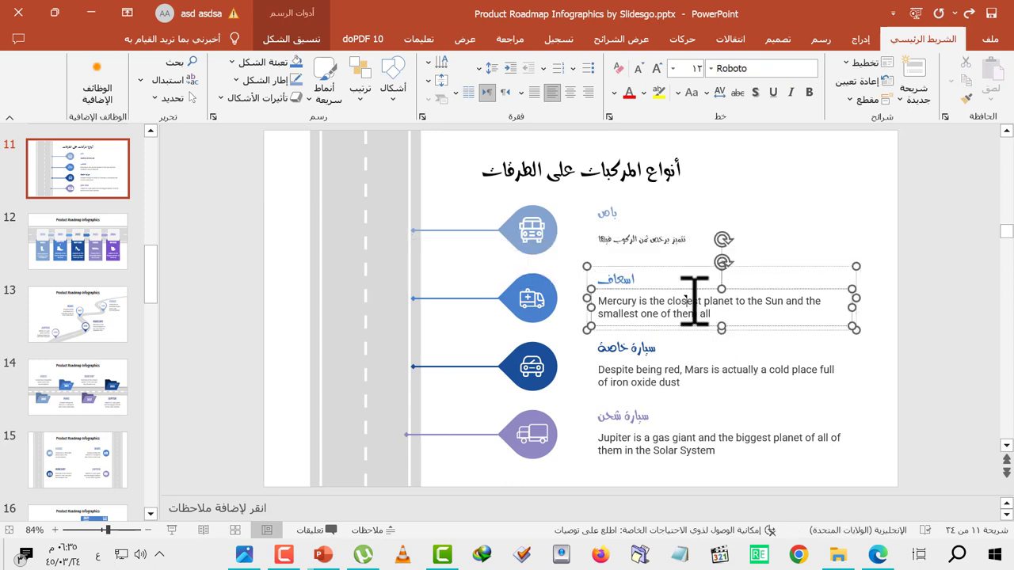
triple_click(693, 301)
type("تيا")
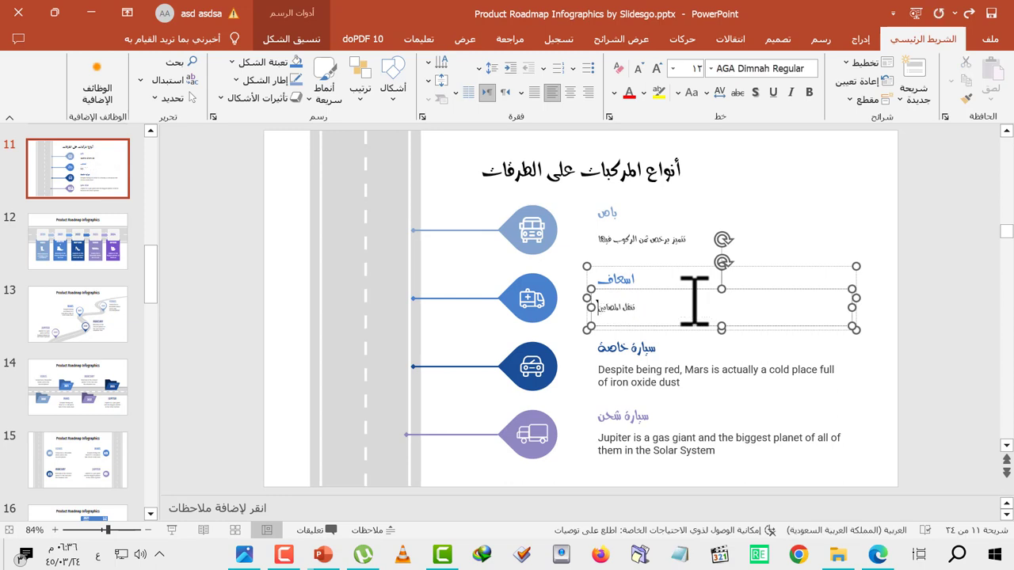
- Replace the Mars and Jupiter descriptions with the Arabic placeholder بلا بلا بلا
left_click(670, 381)
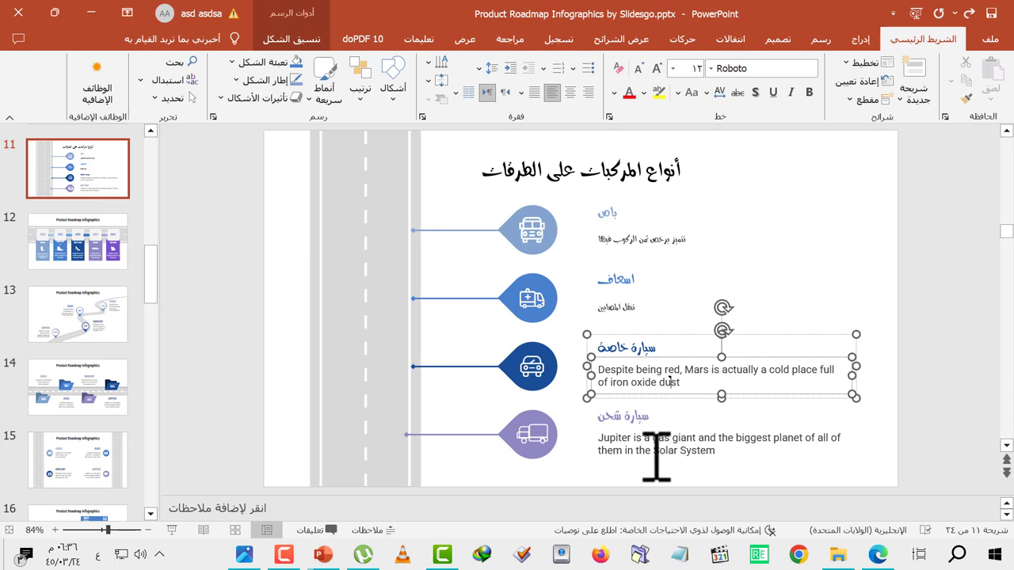
key("ctrl+a")
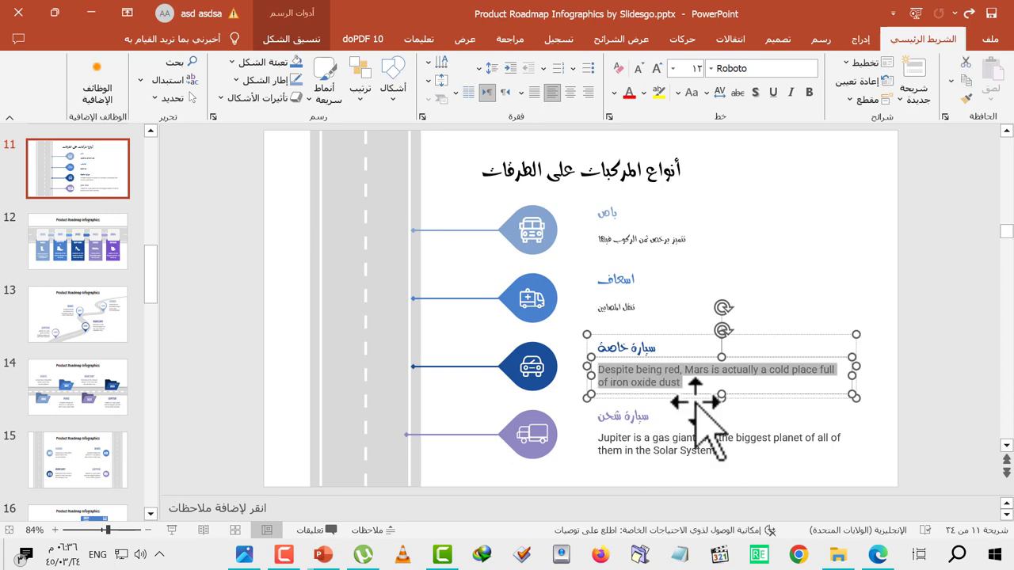
type("fgh")
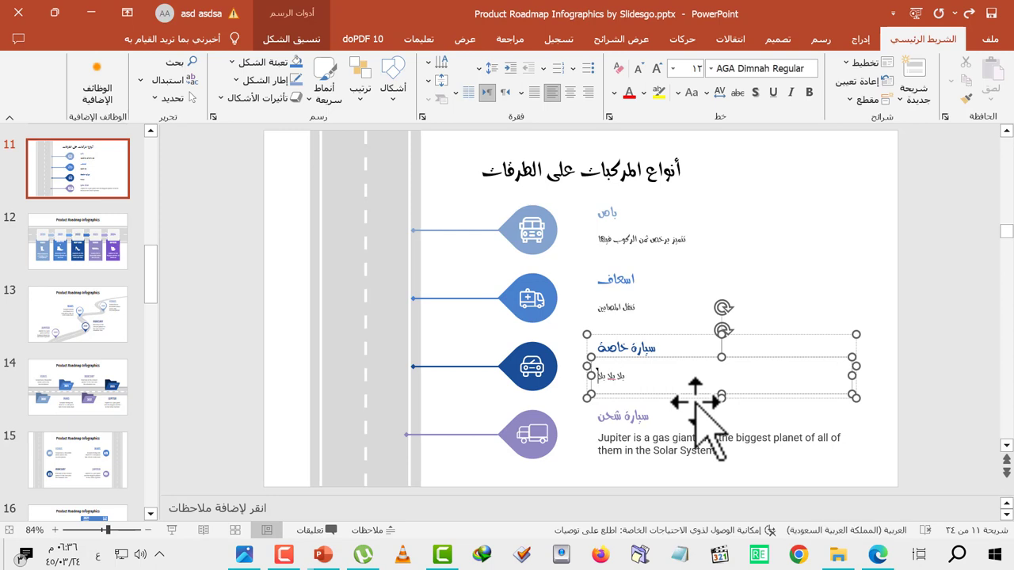
left_click(649, 441)
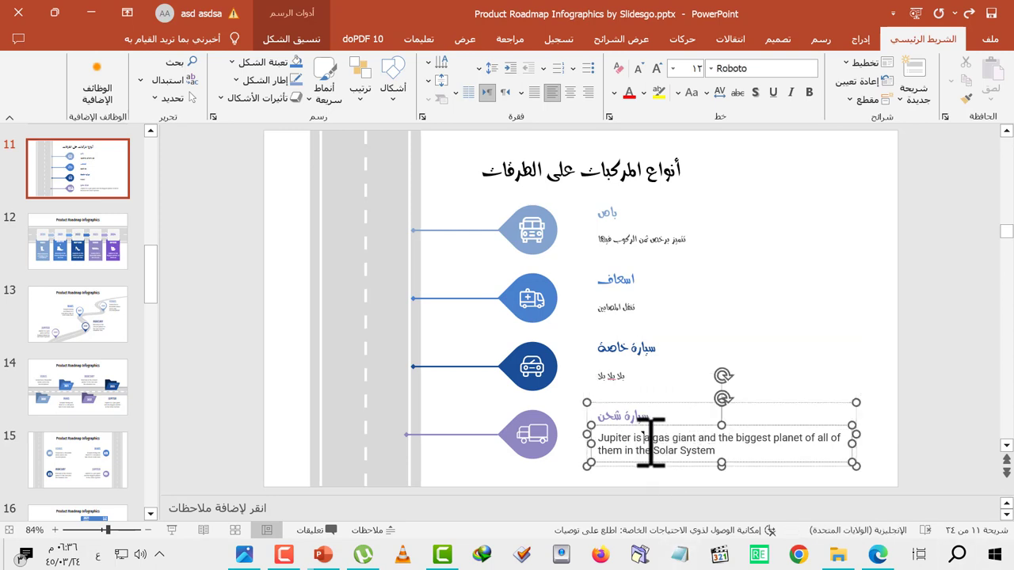
key("ctrl+a")
key("BackSpace")
key("alt+shift")
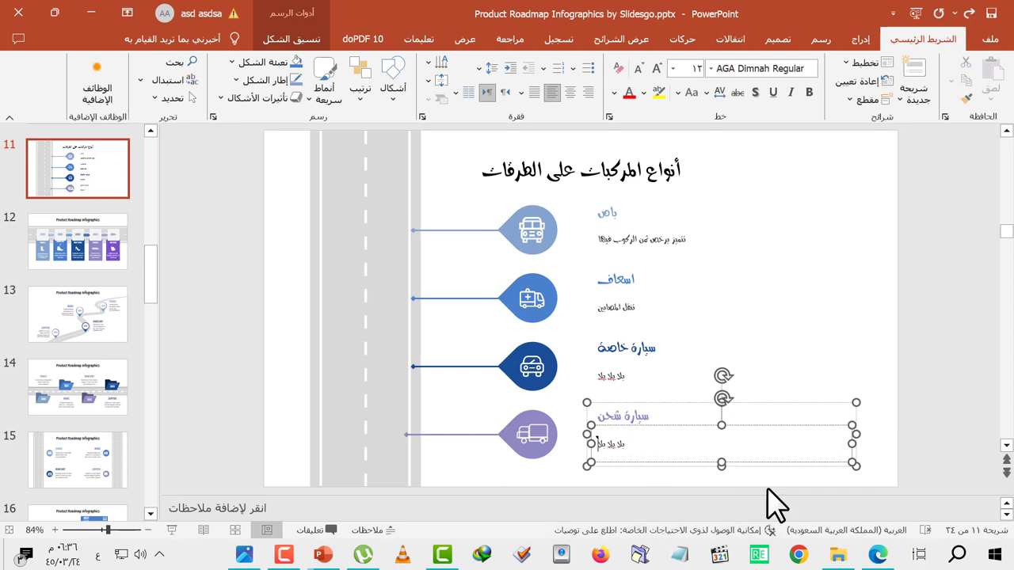
left_click_drag(678, 238, 697, 320)
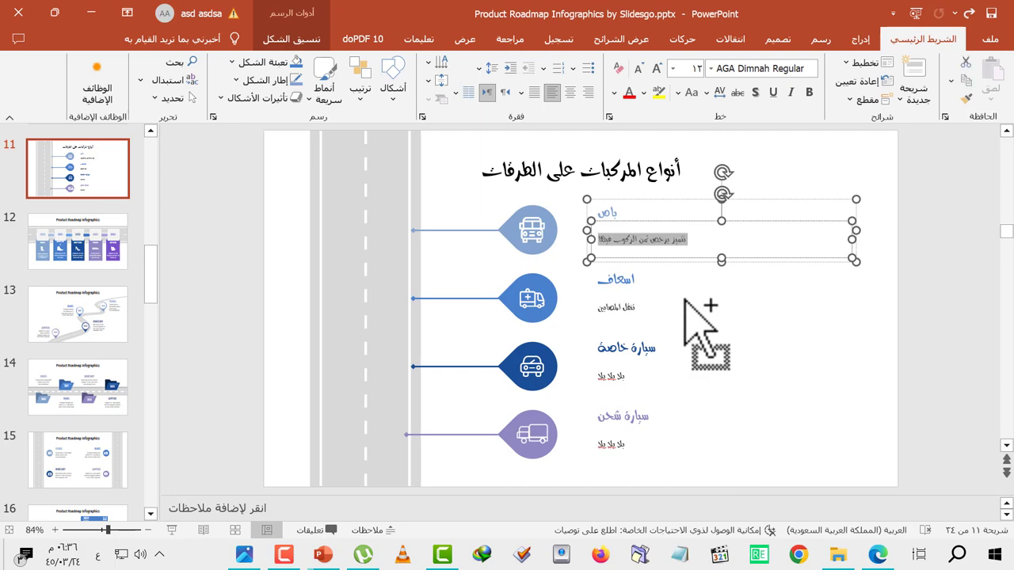
- Make the bus description size 20, bold, and set in the Al-Hadith1 font
key("ctrl+shift+period")
key("ctrl+shift+period")
key("ctrl+shift+period")
key("ctrl+shift+period")
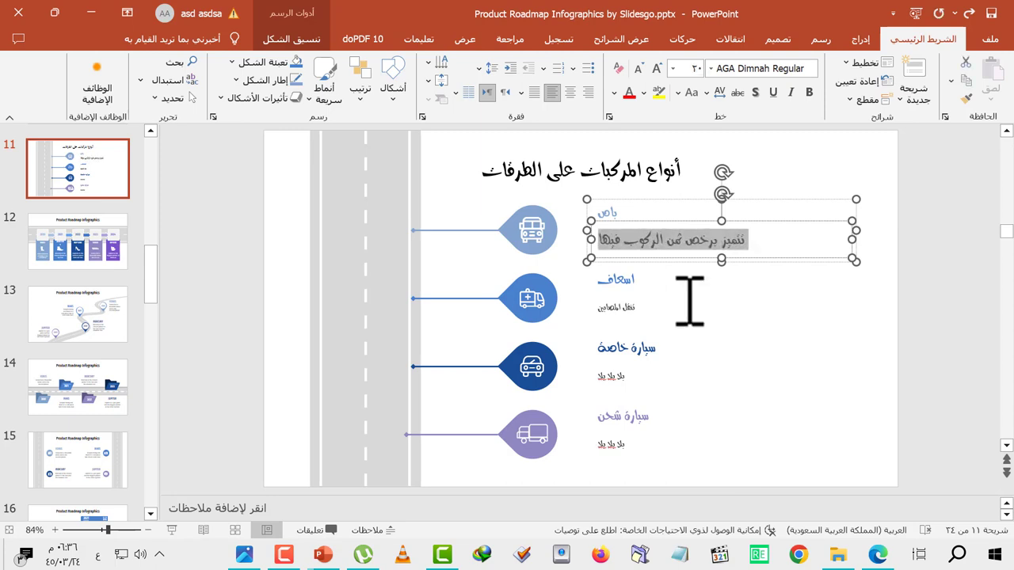
left_click(808, 92)
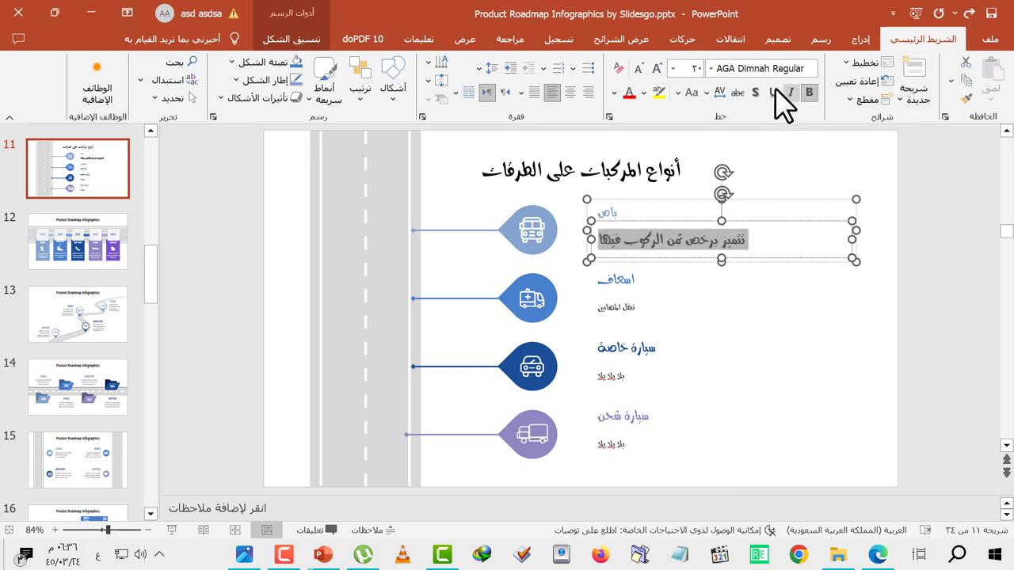
left_click(712, 68)
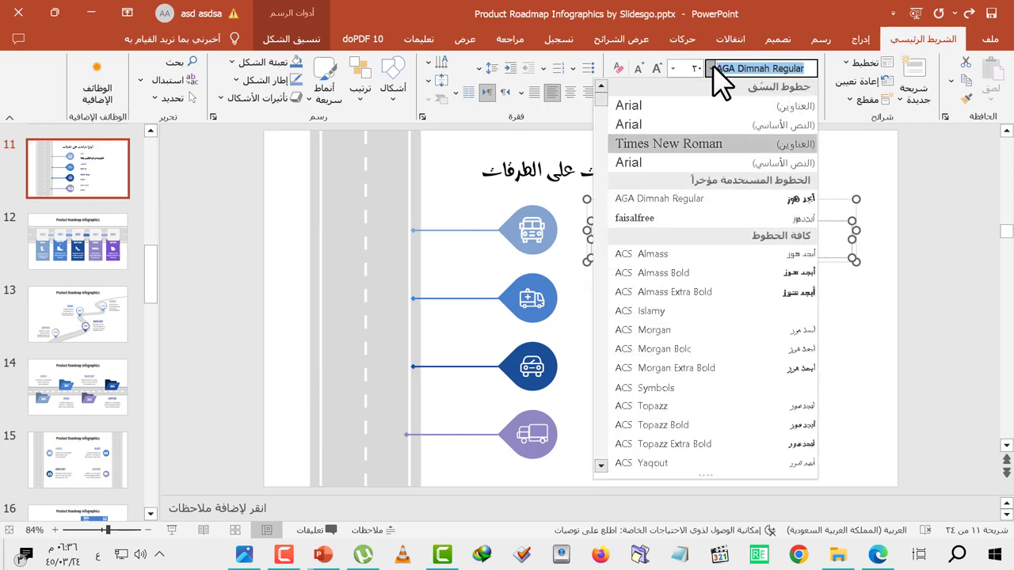
scroll(758, 233, "down", 3)
scroll(757, 236, "down", 4)
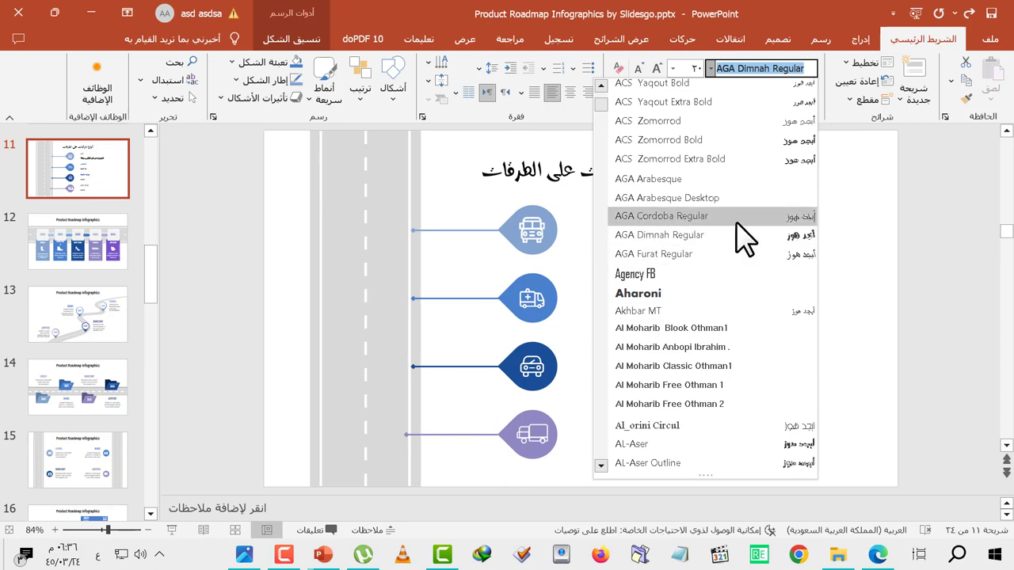
scroll(736, 234, "down", 5)
scroll(740, 241, "down", 2)
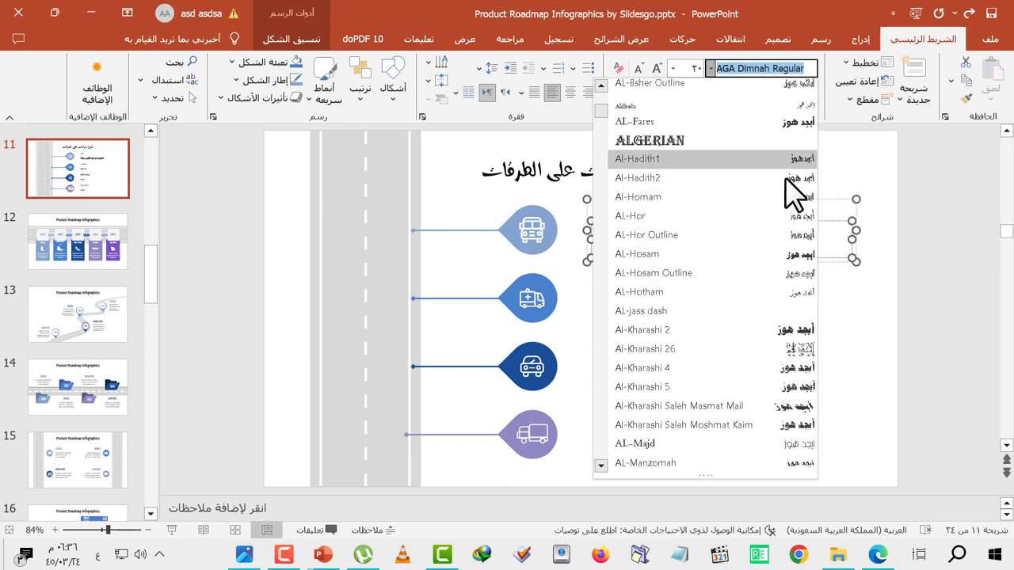
left_click(810, 176)
left_click(801, 307)
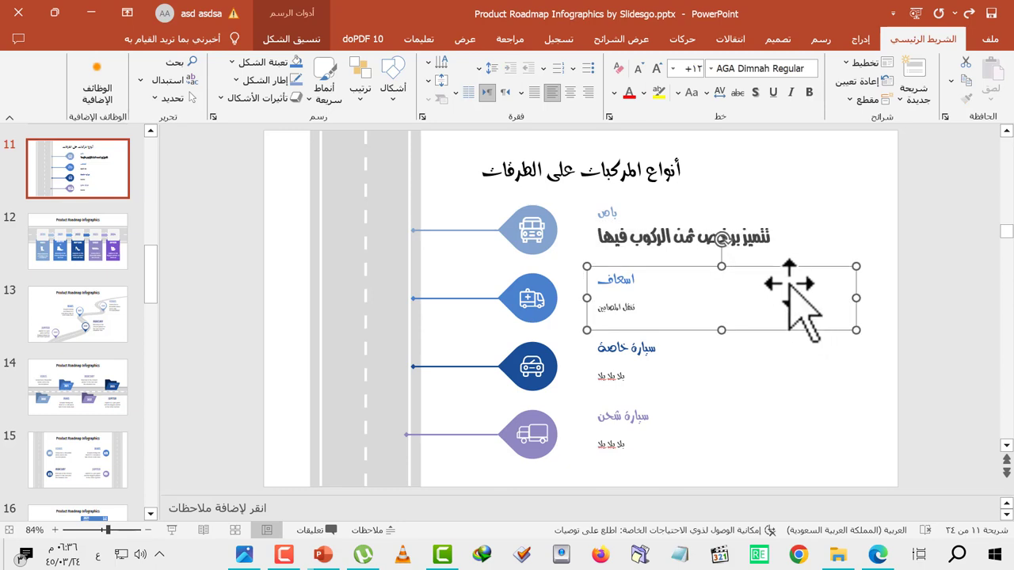
left_click(768, 236)
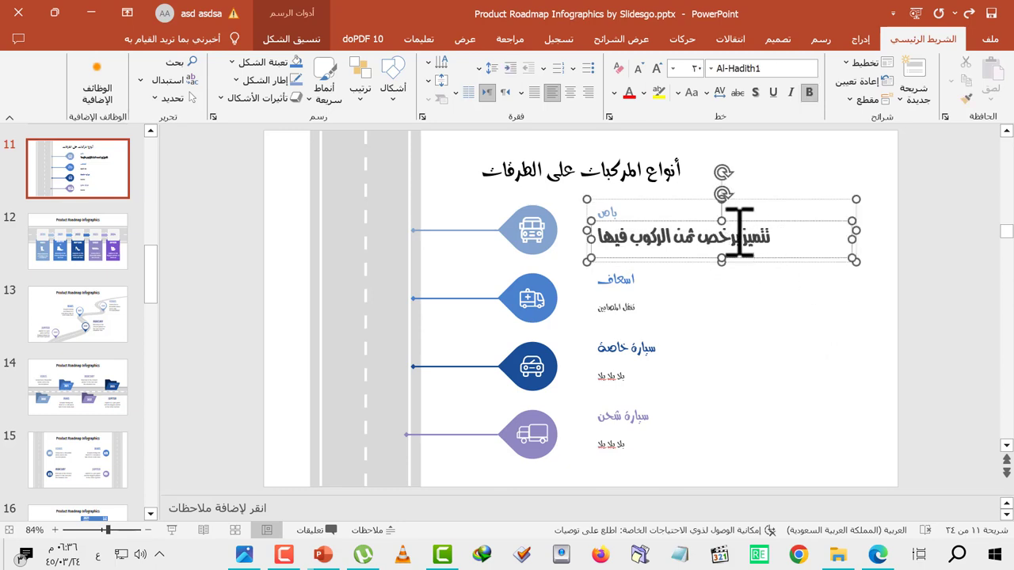
left_click(475, 190)
- Line the bus teardrop icon up with the other icons and make it bigger
left_click(531, 227)
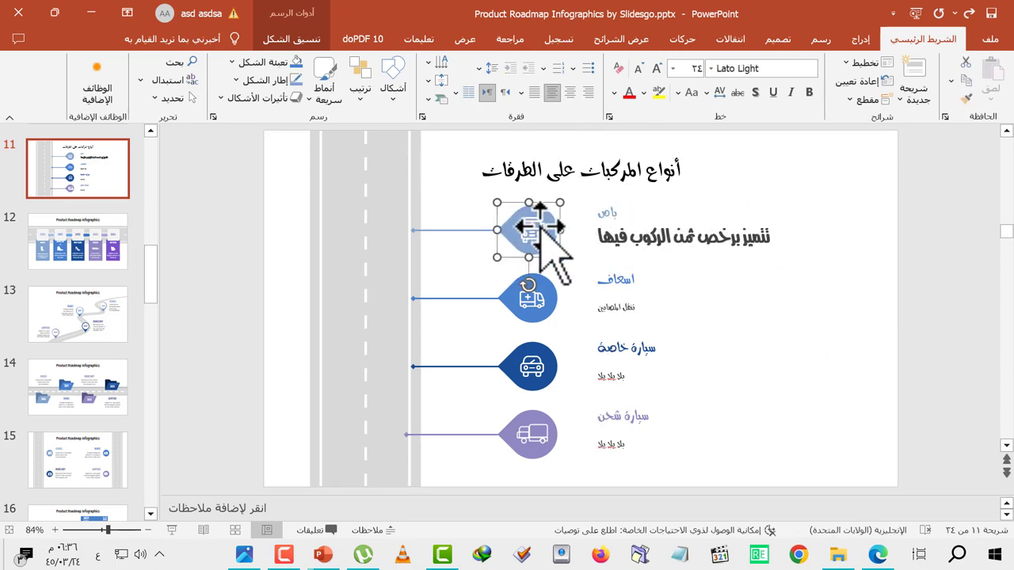
left_click_drag(542, 234, 560, 237)
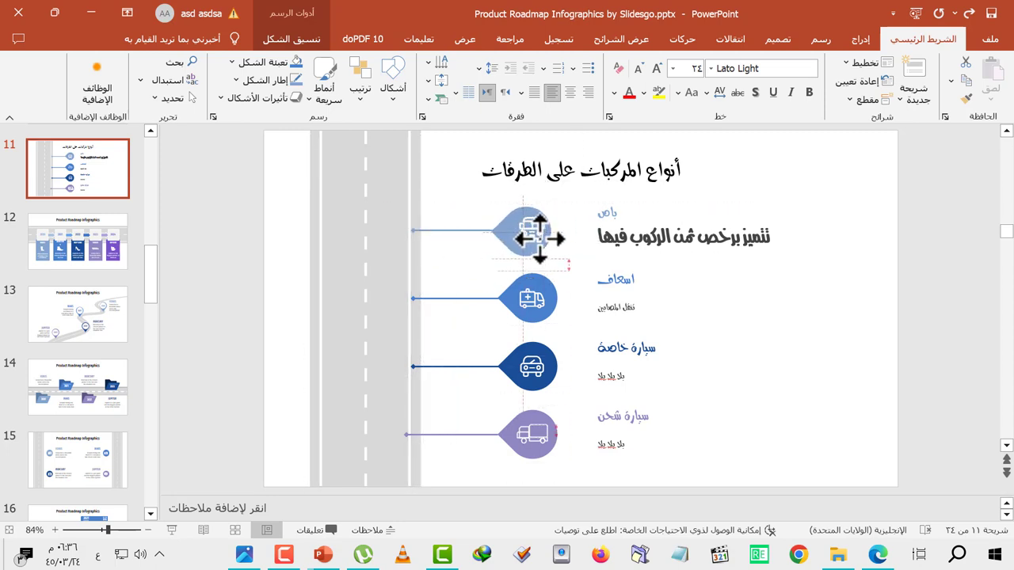
mouse_move(560, 237)
left_mouse_down()
mouse_move(537, 229)
mouse_move(607, 298)
left_mouse_up()
left_click_drag(544, 254, 558, 240)
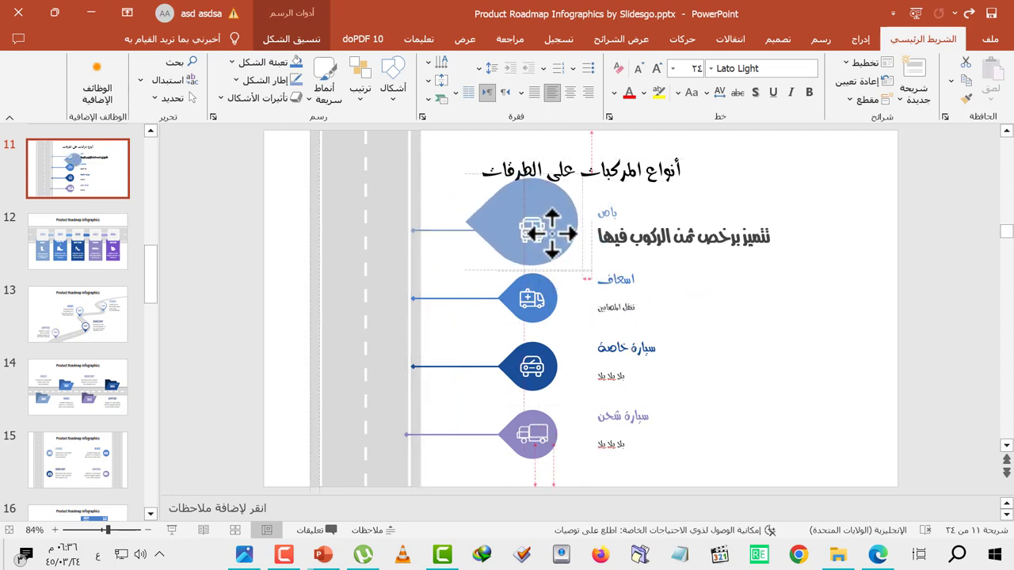
left_click(442, 228)
- Give the bus connector line a red outline
left_click(321, 38)
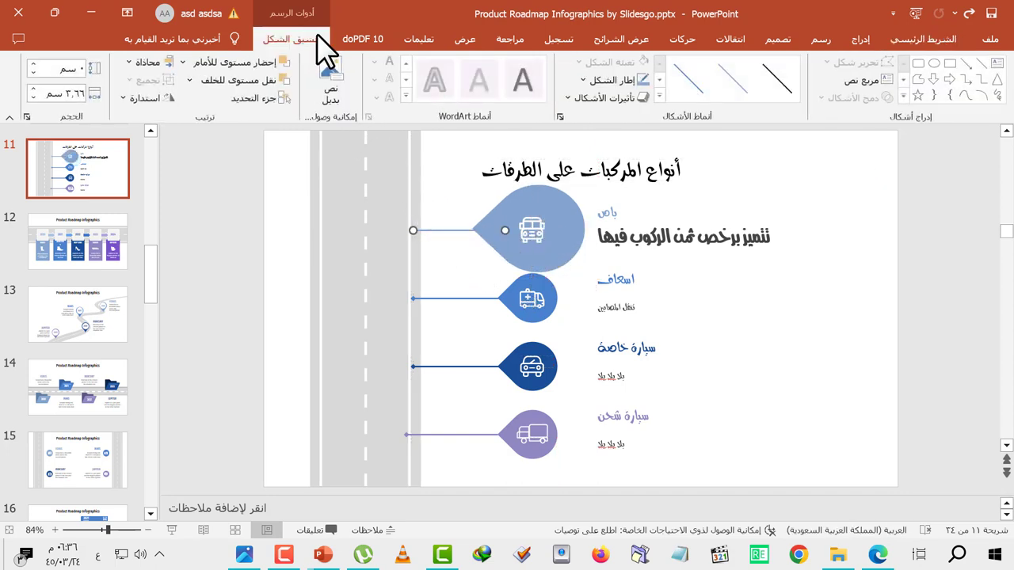
left_click(600, 83)
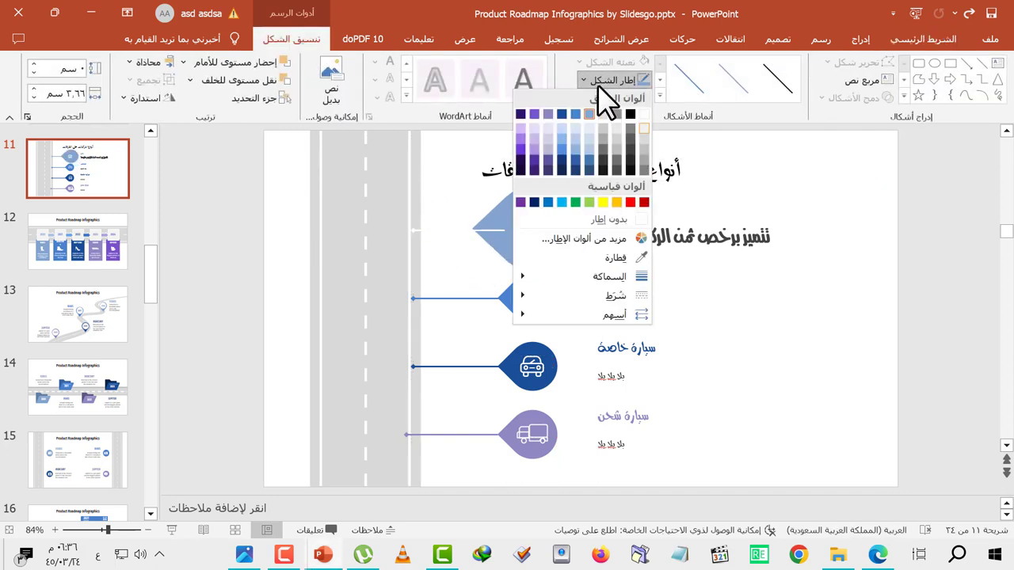
left_click(630, 203)
left_click(475, 298)
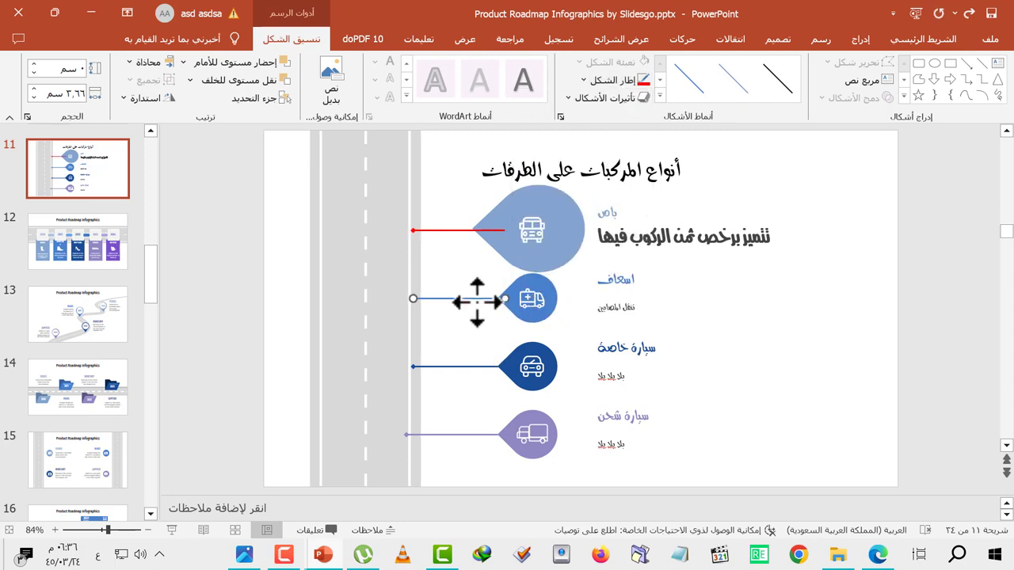
- Fill the road strip solid black and make its dashed centre line red
left_click(354, 231)
left_click(624, 63)
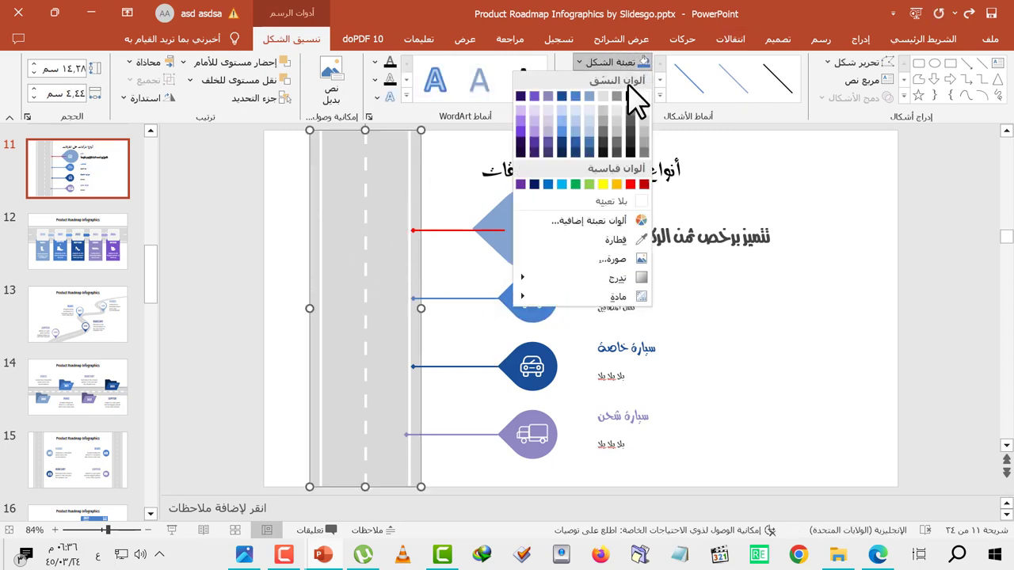
left_click(631, 96)
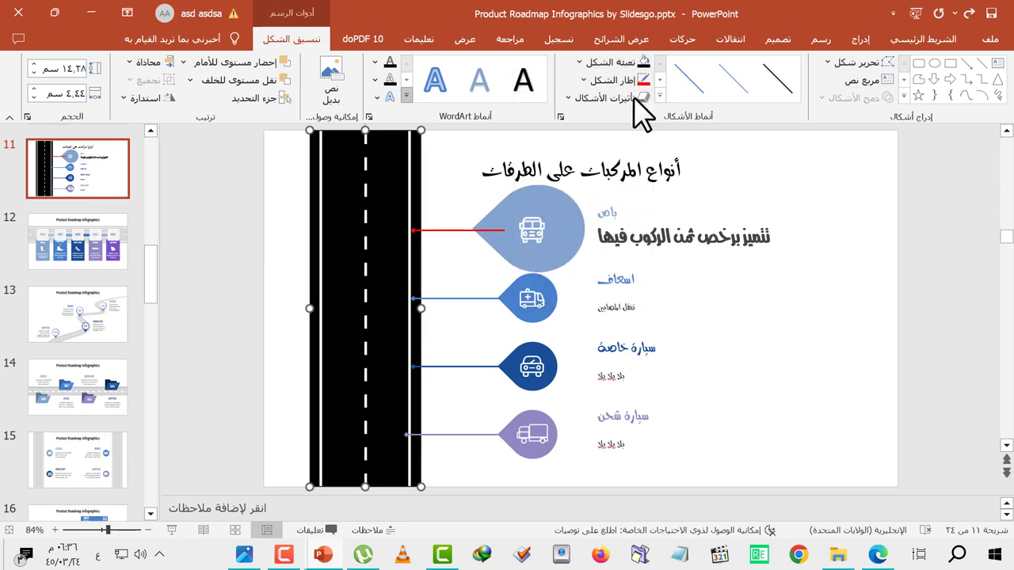
left_click(365, 166)
left_click(600, 74)
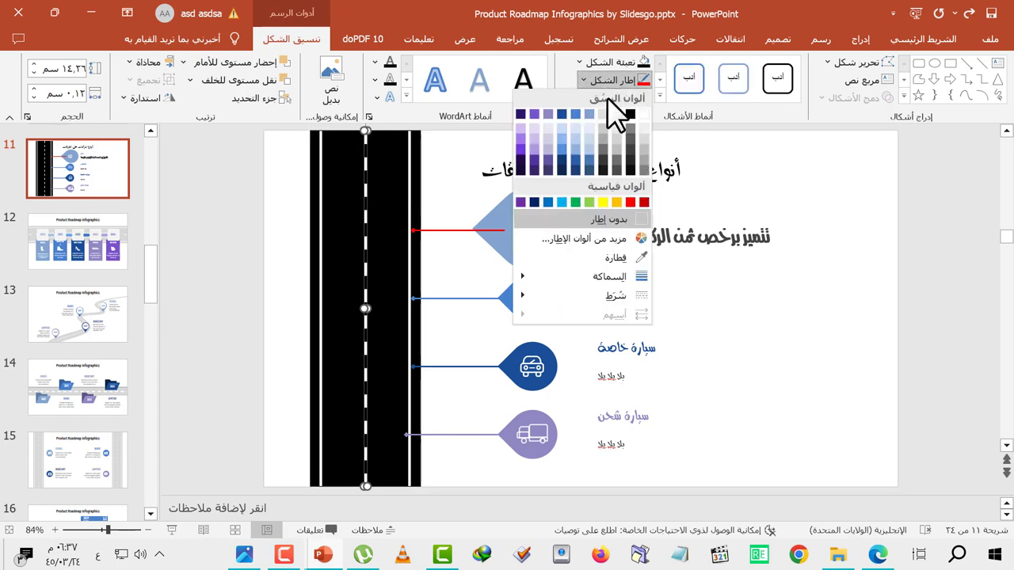
left_click(631, 201)
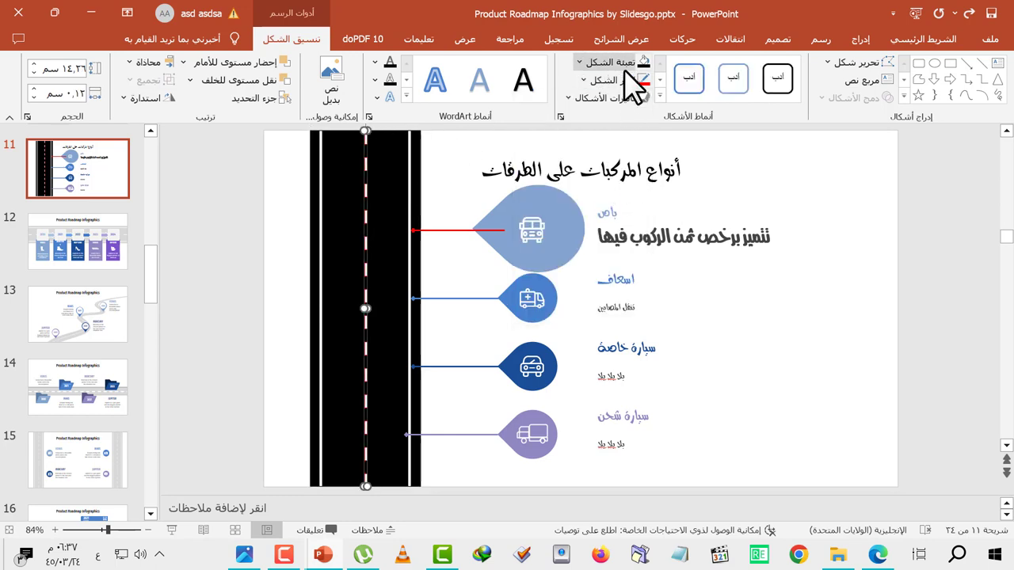
left_click(629, 76)
left_click(642, 201)
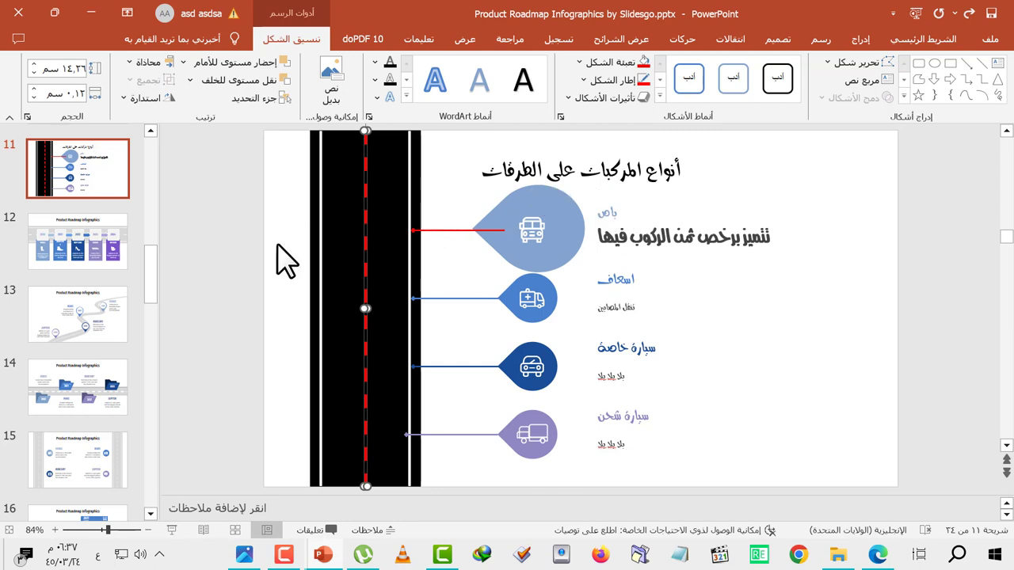
left_click(252, 248)
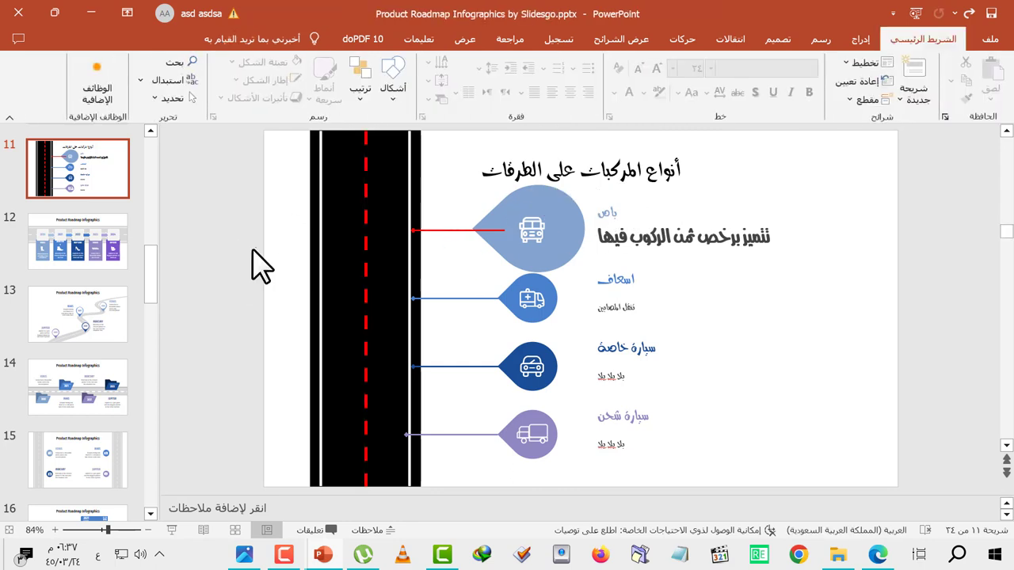
- Nudge the Arabic title slightly right and up, then select all slide objects
left_click(643, 162)
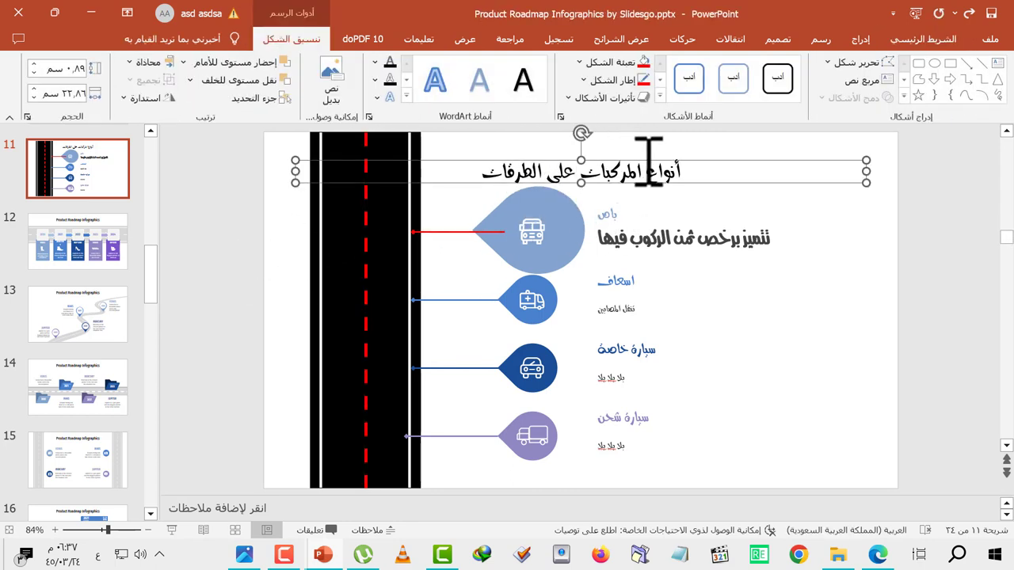
left_click_drag(648, 158, 673, 150)
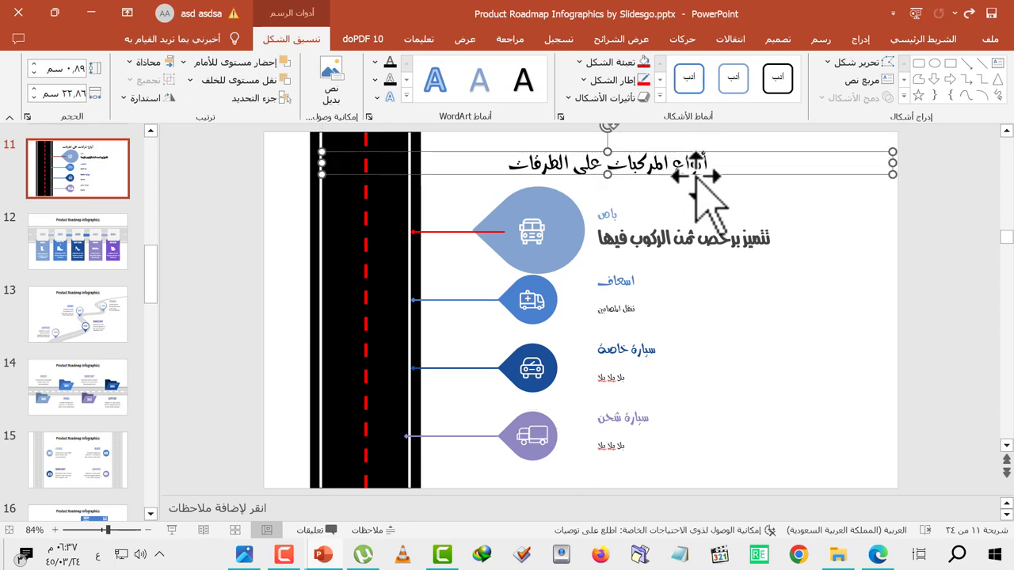
left_click(798, 326)
left_click(853, 376)
left_click(896, 249)
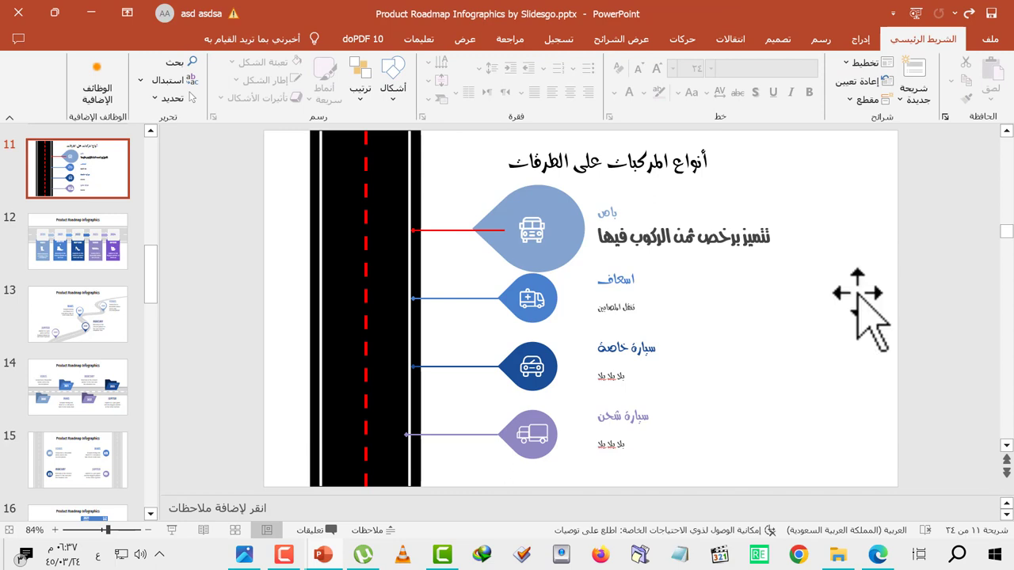
key("ctrl+a")
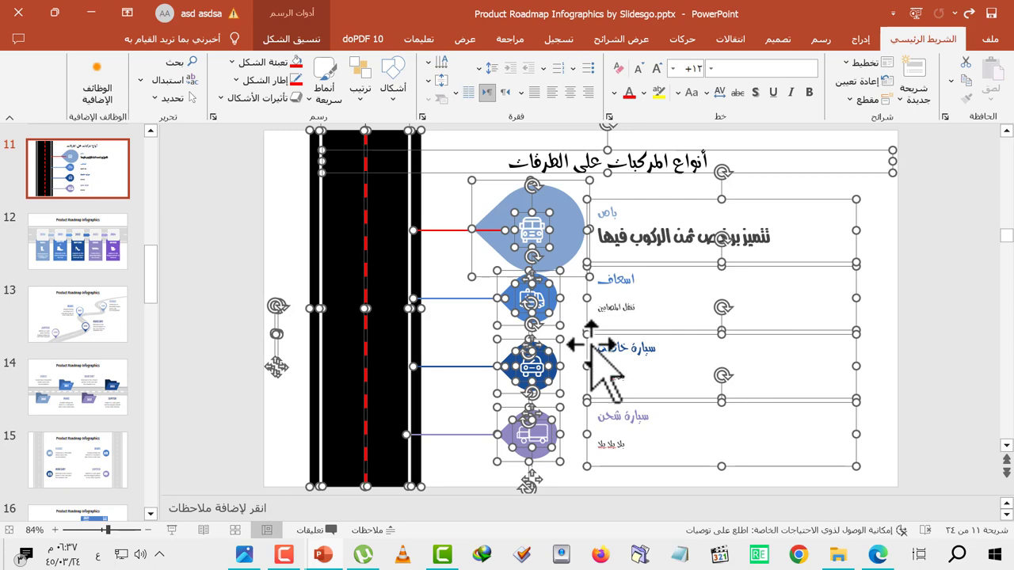
- Save the selected layout as صورة2.png on the Desktop and preview it in Photos
right_click(406, 236)
left_click(384, 436)
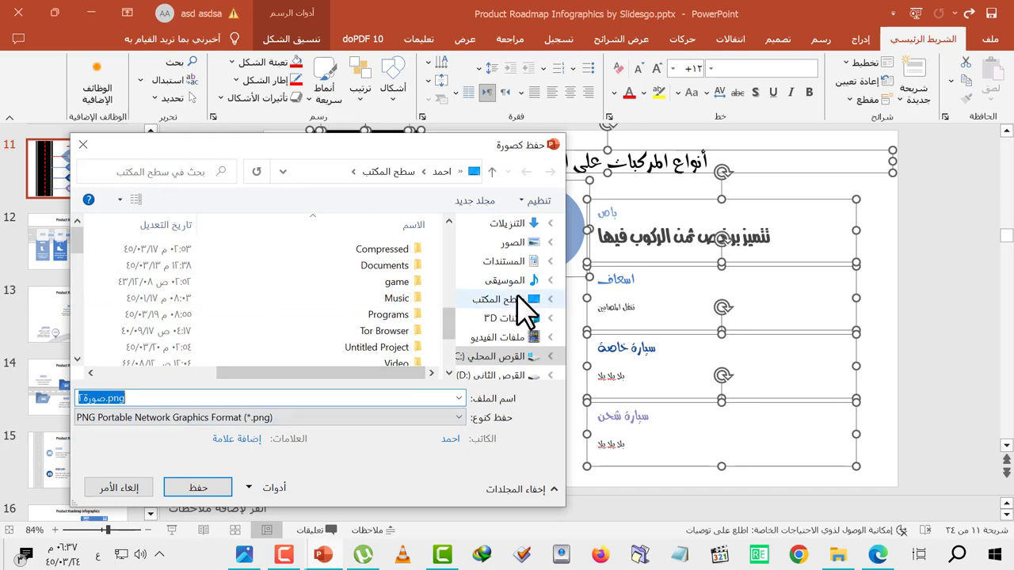
left_click(500, 301)
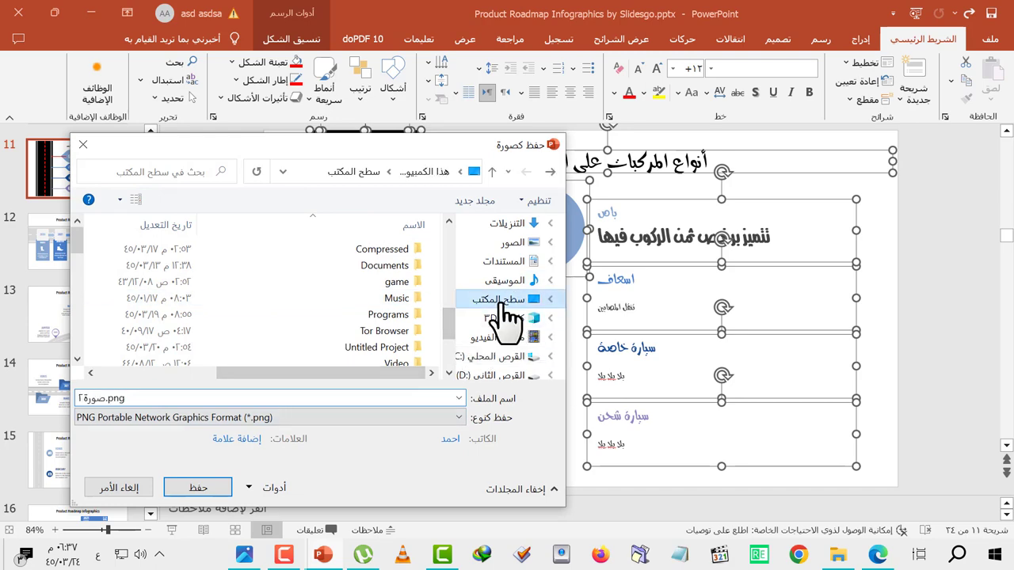
left_click(211, 490)
left_click(4, 559)
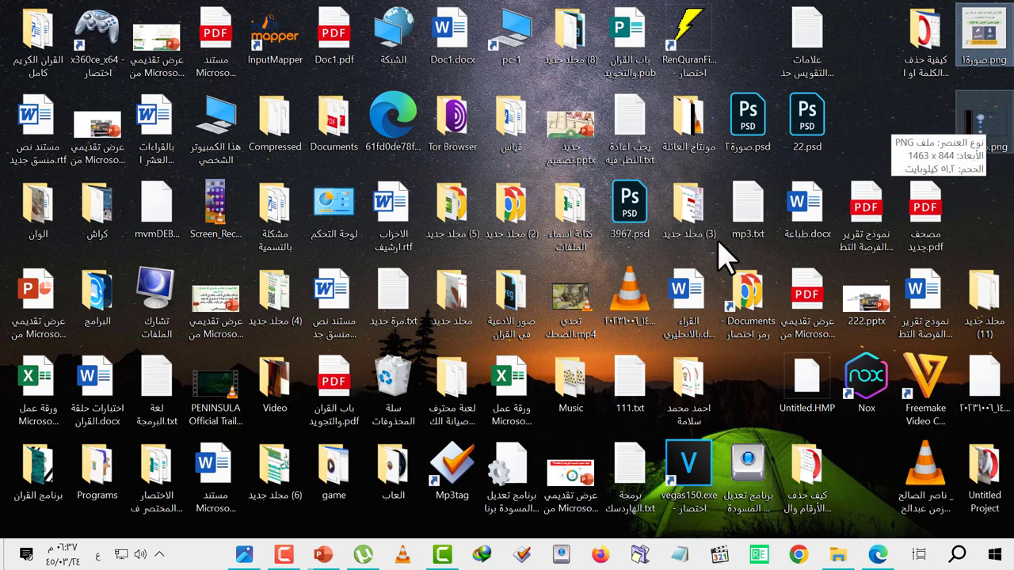
double_click(986, 141)
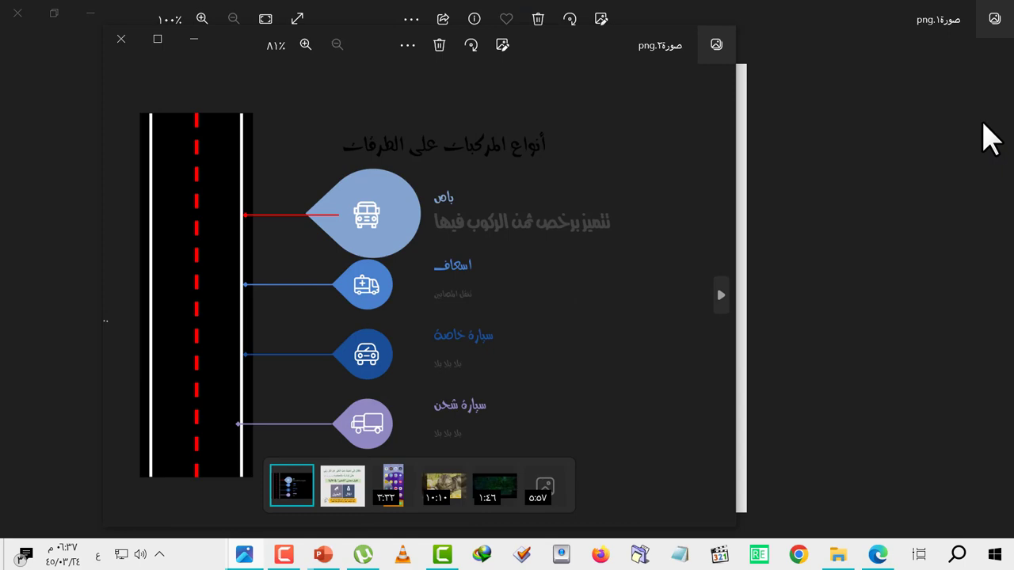
left_click(6, 9)
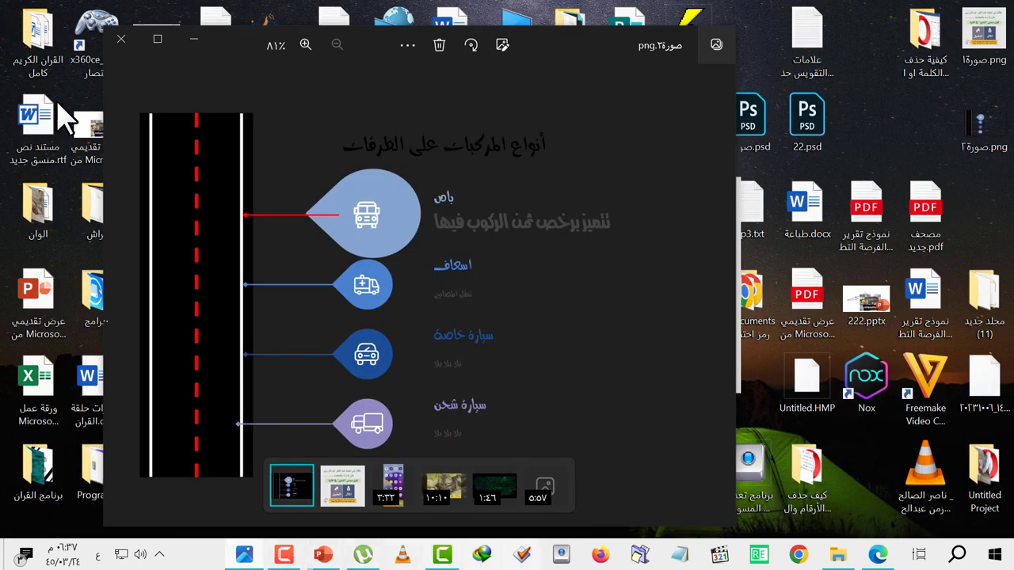
- Draw a large rectangle covering the whole slide
mouse_move(323, 554)
left_click(274, 511)
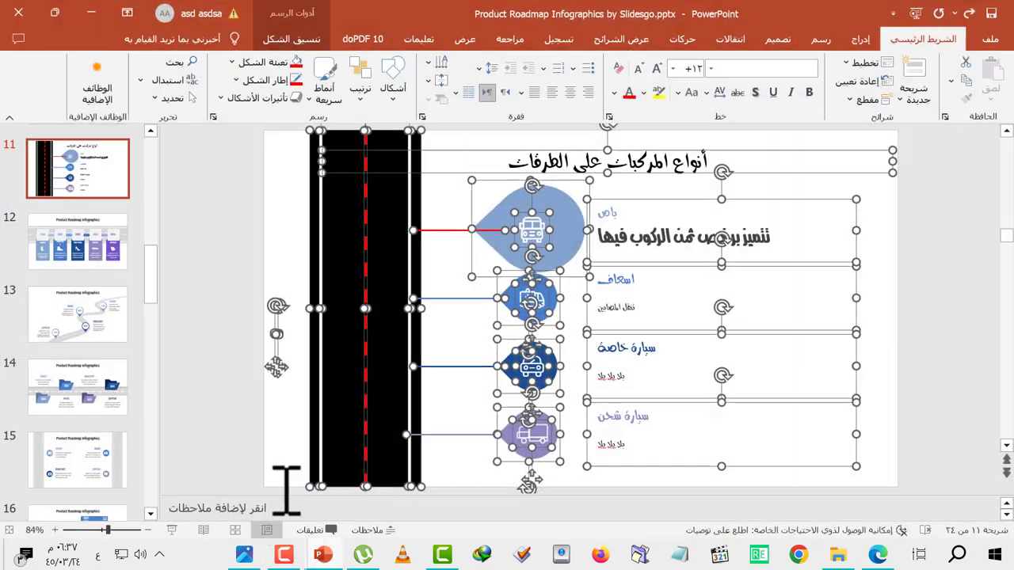
left_click(860, 39)
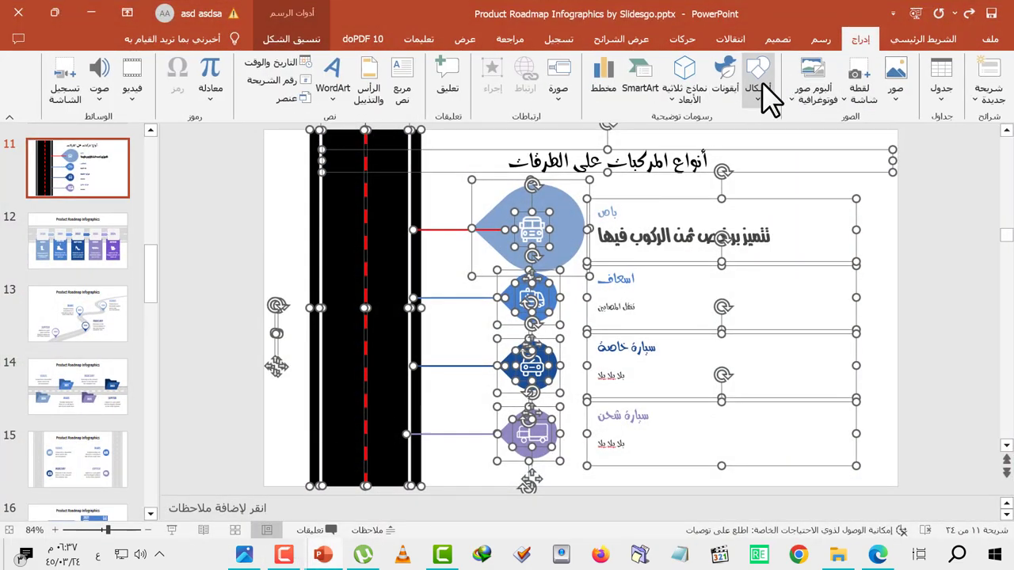
left_click(749, 100)
left_click(718, 134)
mouse_move(939, 140)
left_mouse_down()
mouse_move(201, 493)
mouse_move(200, 507)
left_mouse_up()
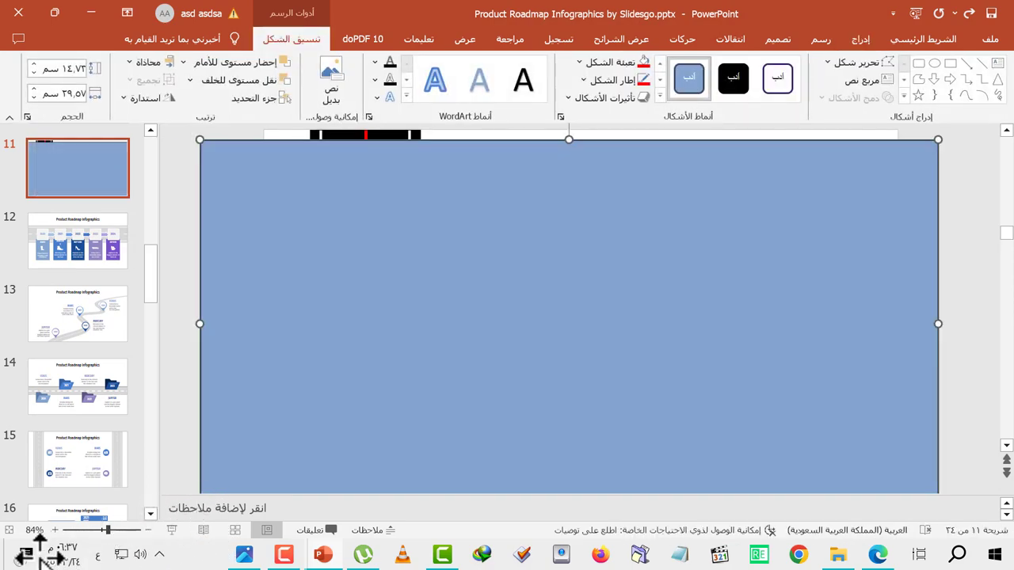
- Drag the saved road picture from the desktop onto the slide, then delete it
key("super+d")
left_click_drag(982, 126, 252, 559)
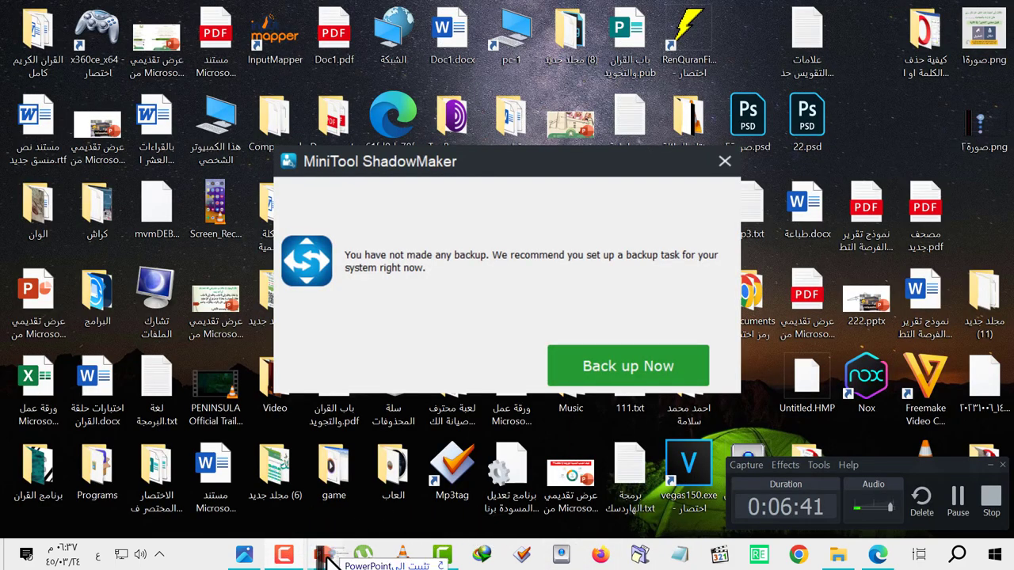
mouse_move(328, 559)
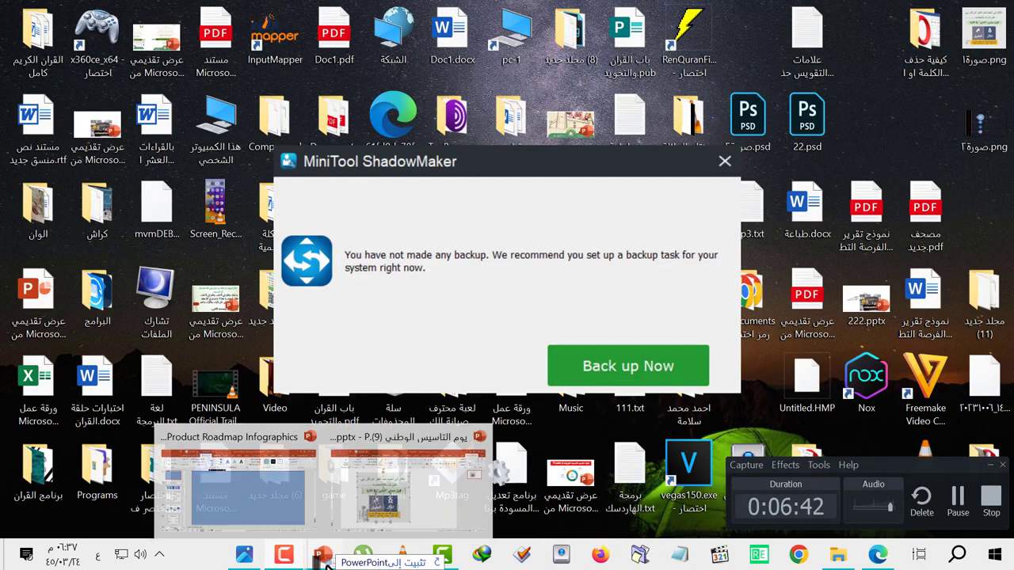
left_click(291, 501)
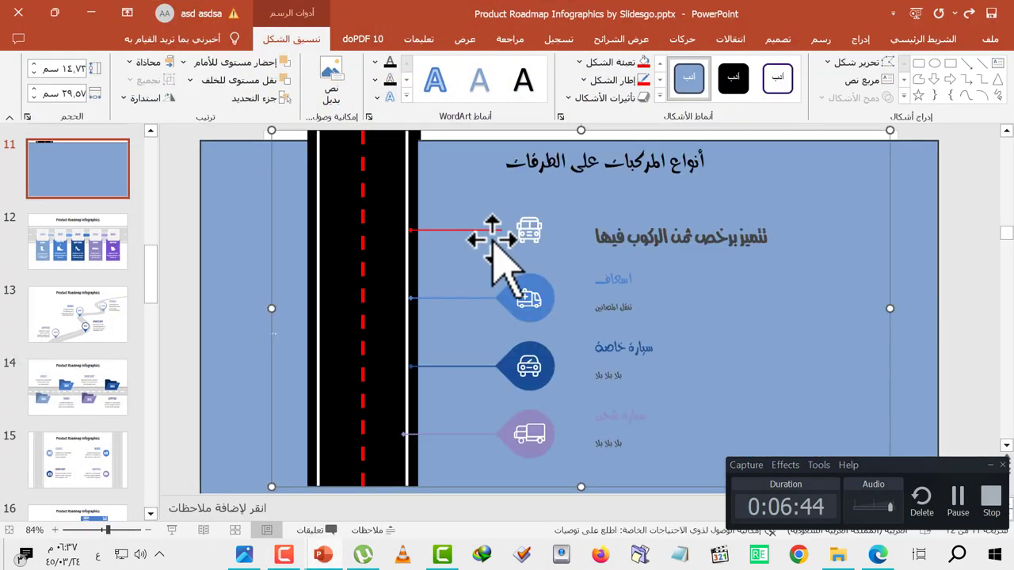
left_click(498, 255)
left_click_drag(531, 307, 547, 296)
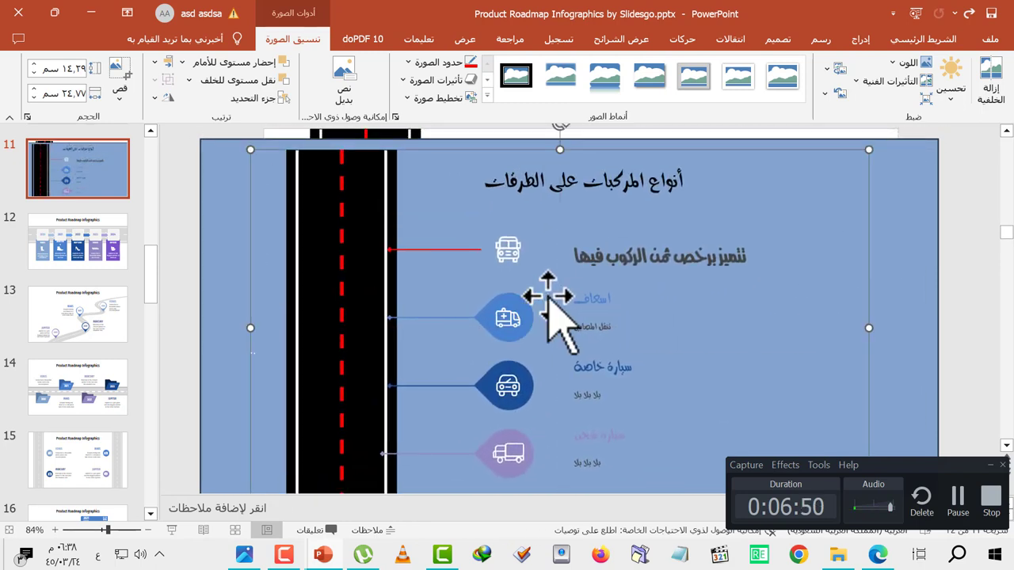
key("Delete")
- Send the blue rectangle behind the content and stretch it to the slide edges
left_click(607, 230)
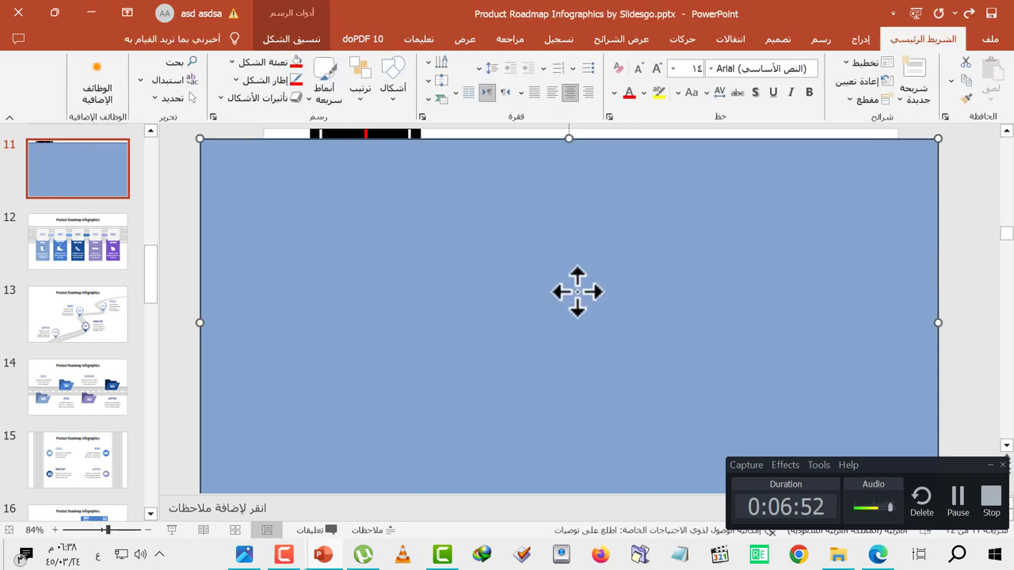
left_click_drag(578, 292, 629, 218)
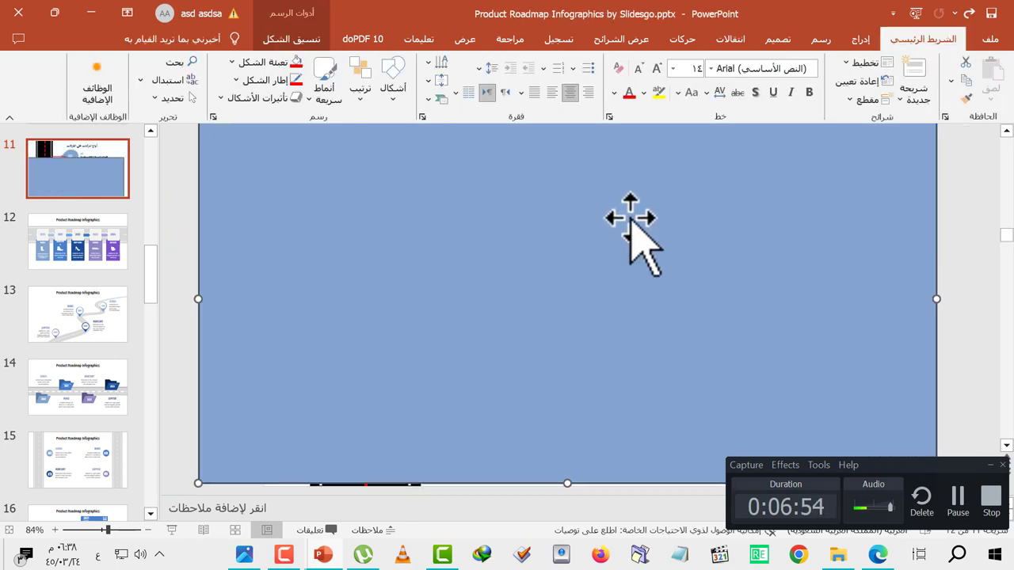
right_click(630, 218)
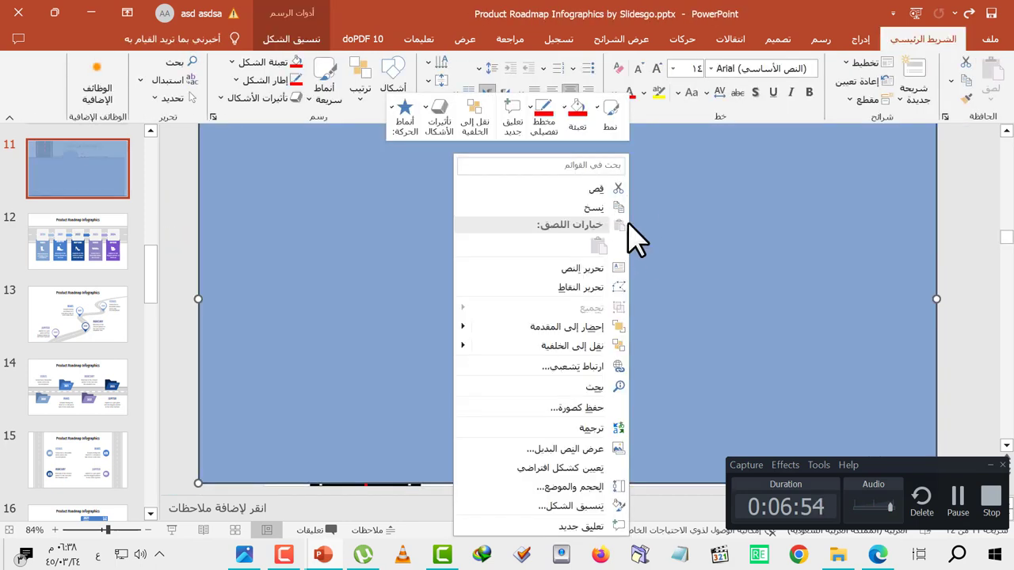
left_click(594, 346)
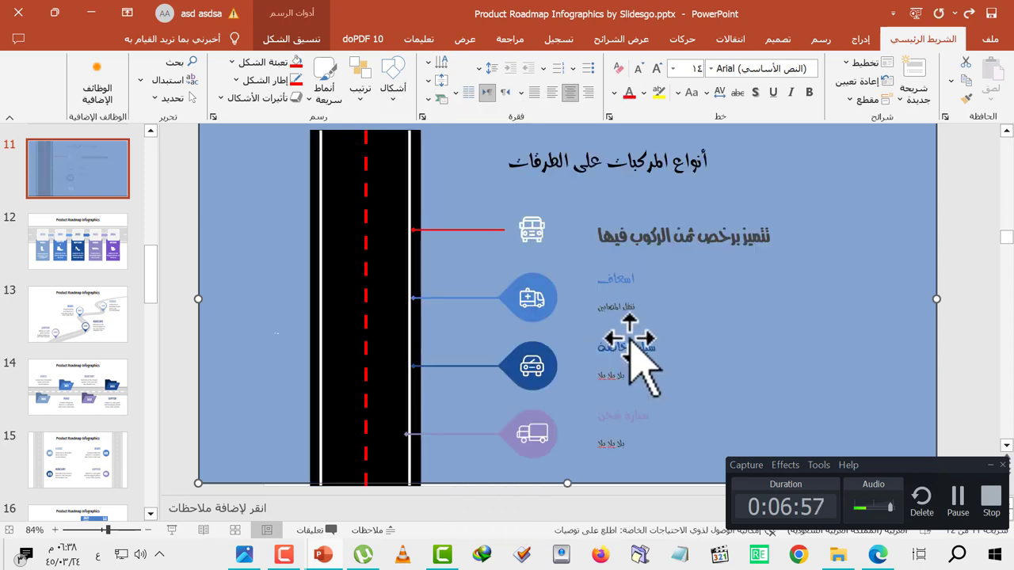
left_click(841, 296)
left_click(881, 212)
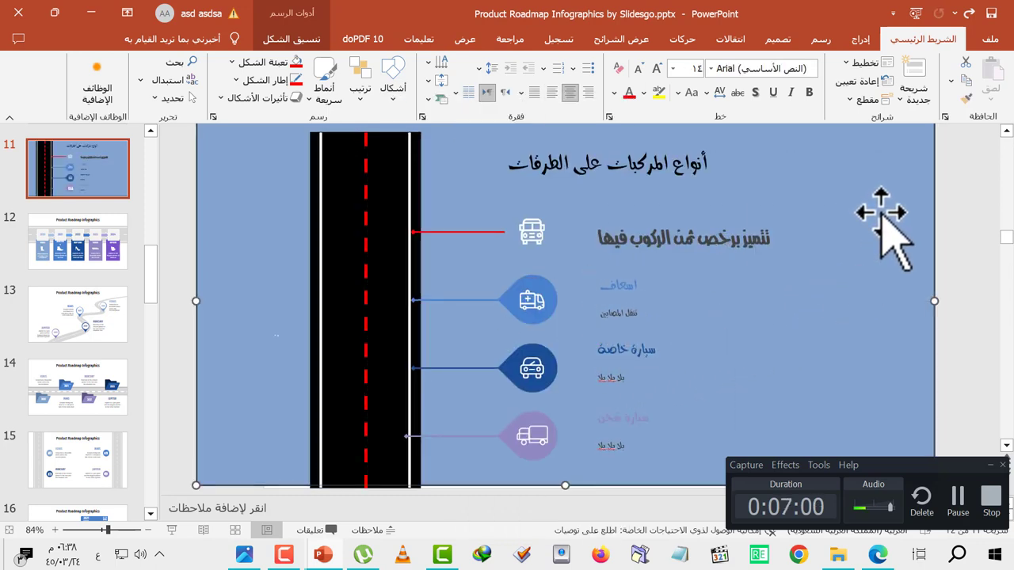
left_click_drag(880, 213, 898, 214)
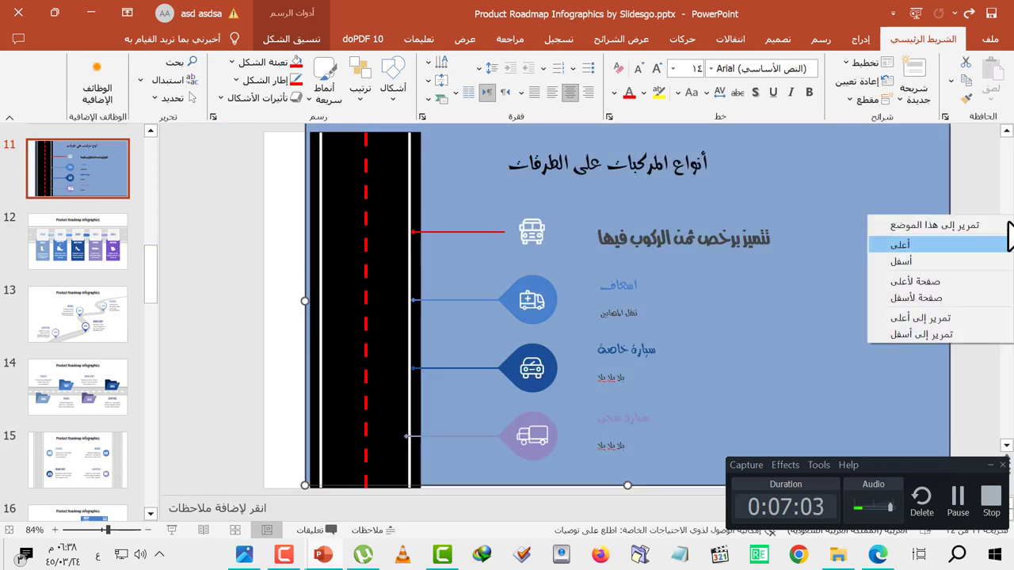
left_click_drag(212, 304, 335, 304)
right_click(1005, 218)
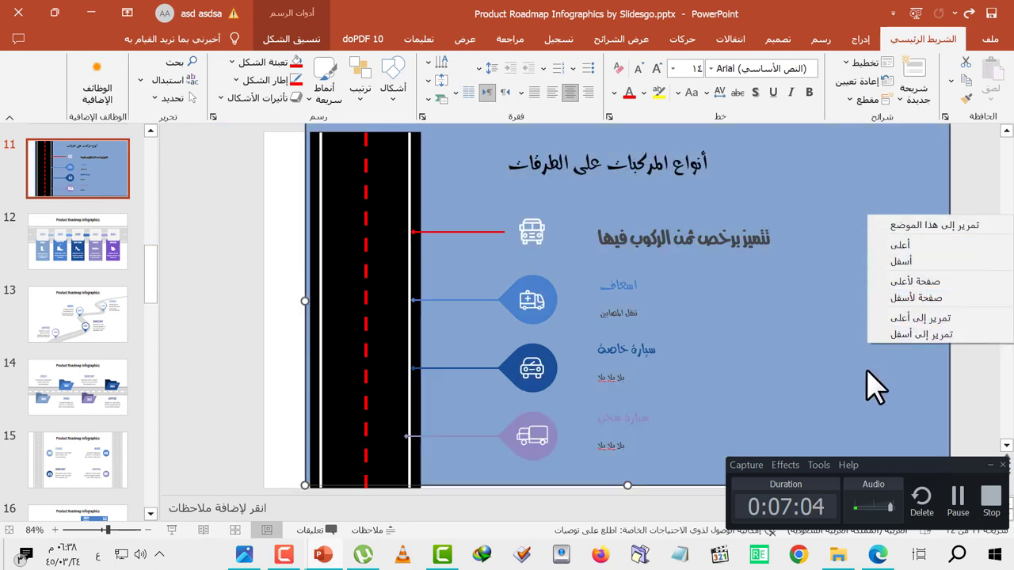
left_click(866, 372)
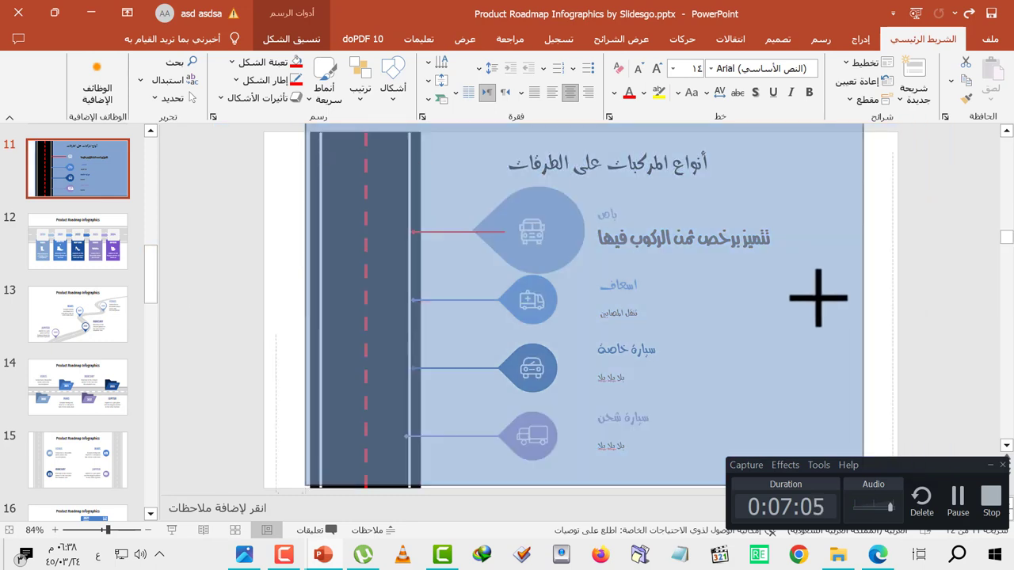
left_click_drag(951, 305, 816, 297)
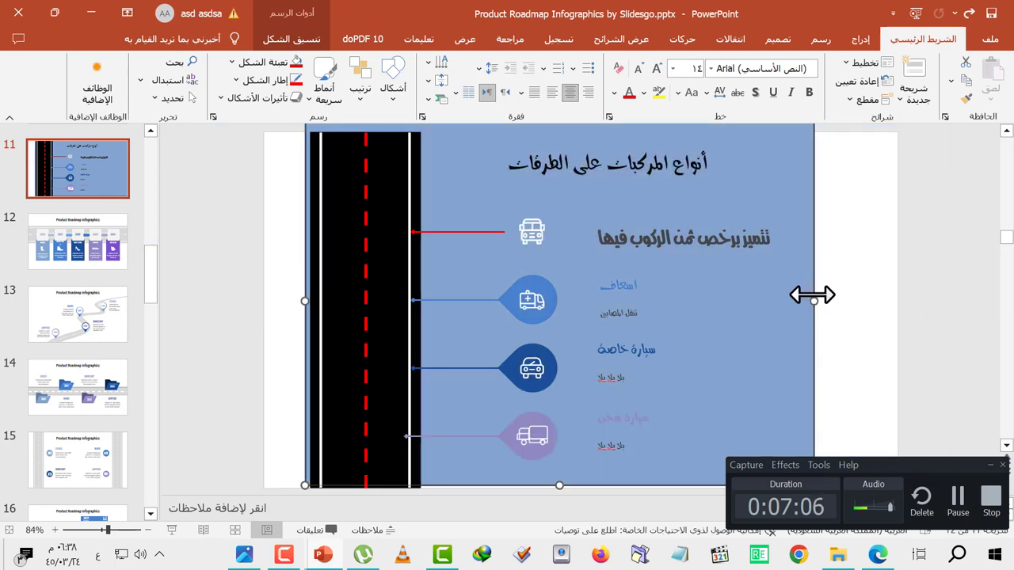
scroll(637, 222, "down", 1)
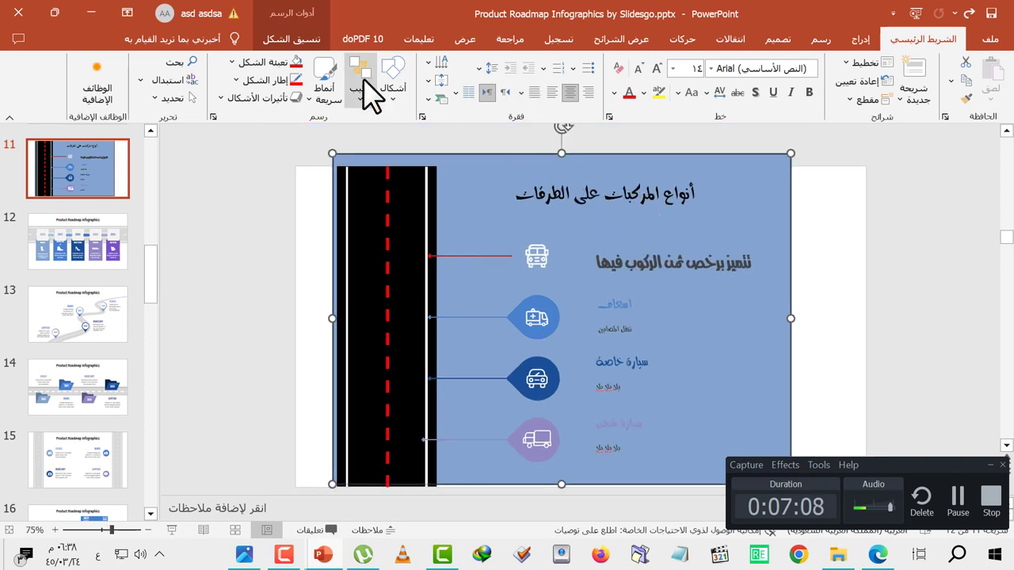
- Fill the backdrop rectangle white with no outline, then select all objects
left_click(292, 40)
left_click(629, 62)
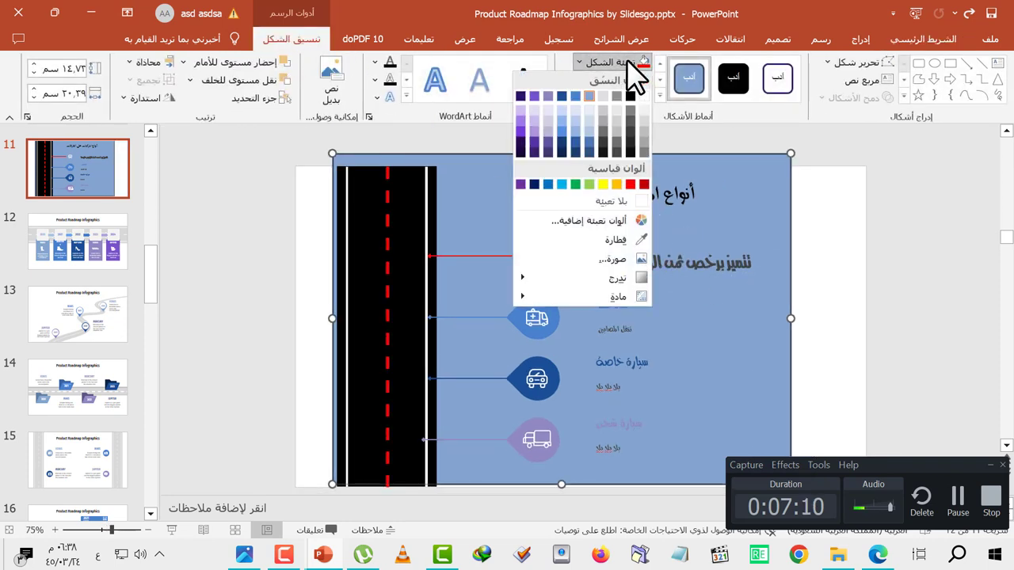
left_click(644, 95)
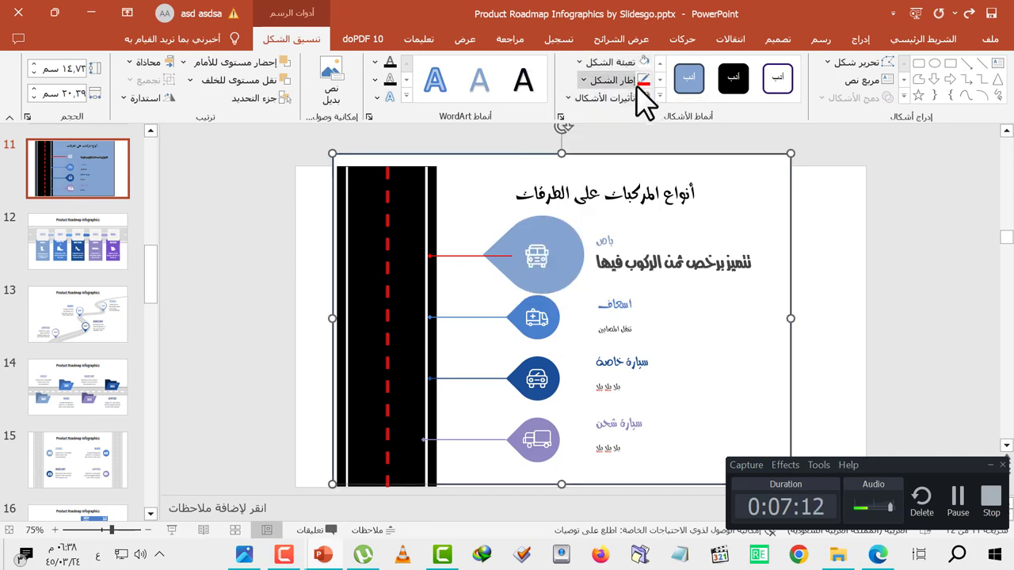
left_click(633, 80)
left_click(633, 220)
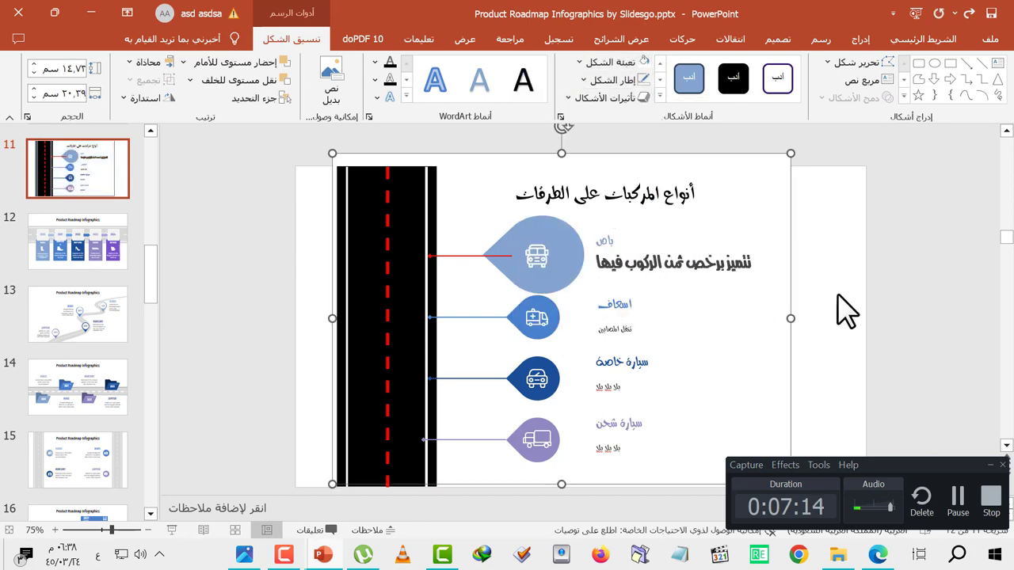
left_click(840, 311)
key("ctrl+a")
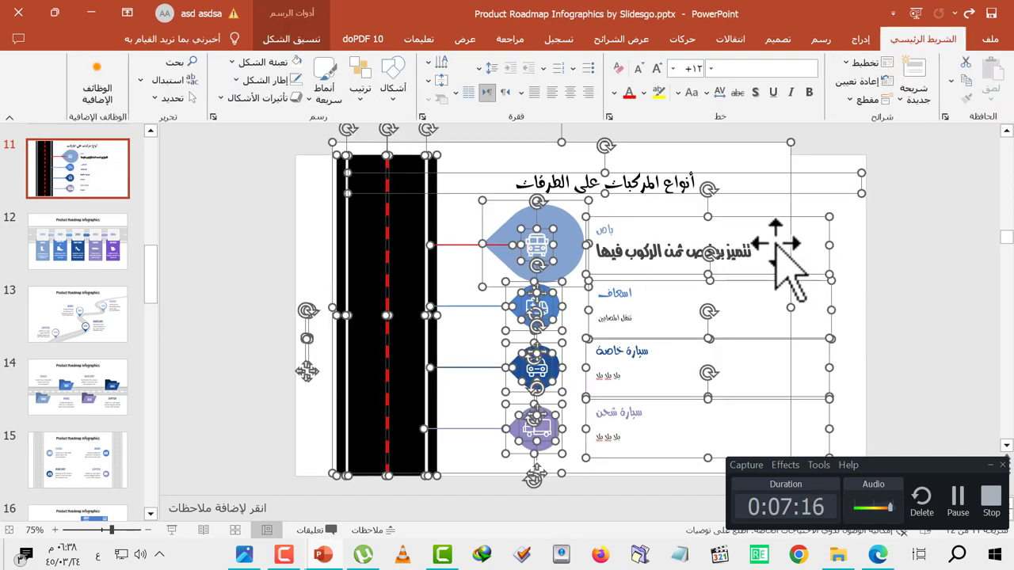
- Save the selected slide objects as a picture on the desktop
right_click(777, 244)
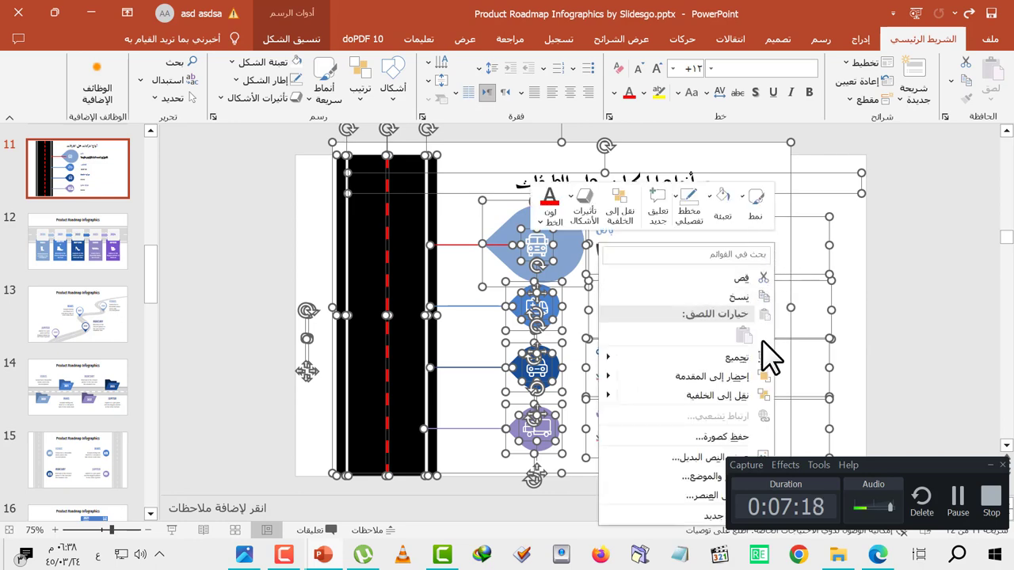
left_click(748, 437)
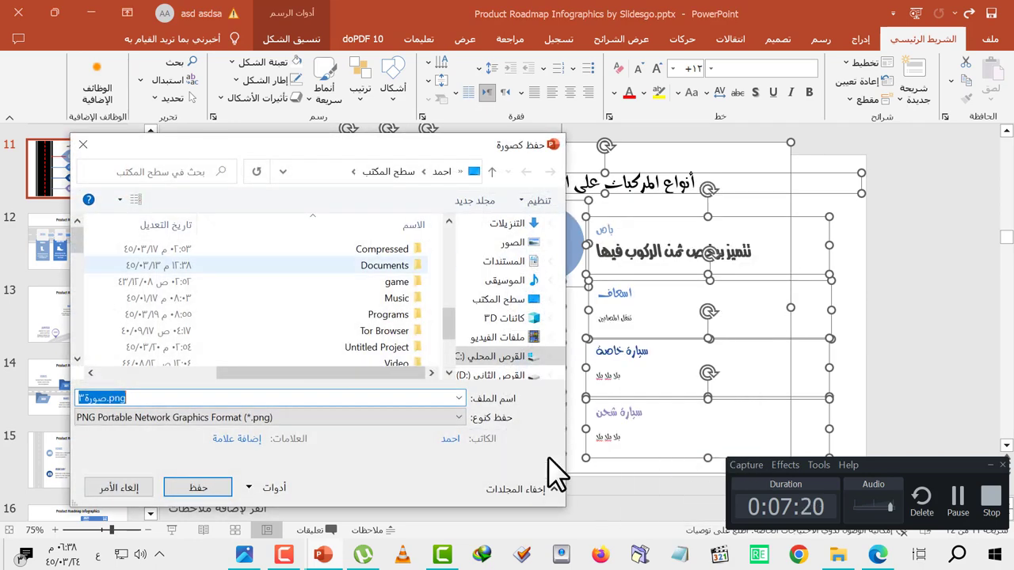
left_click(215, 486)
left_click(265, 260)
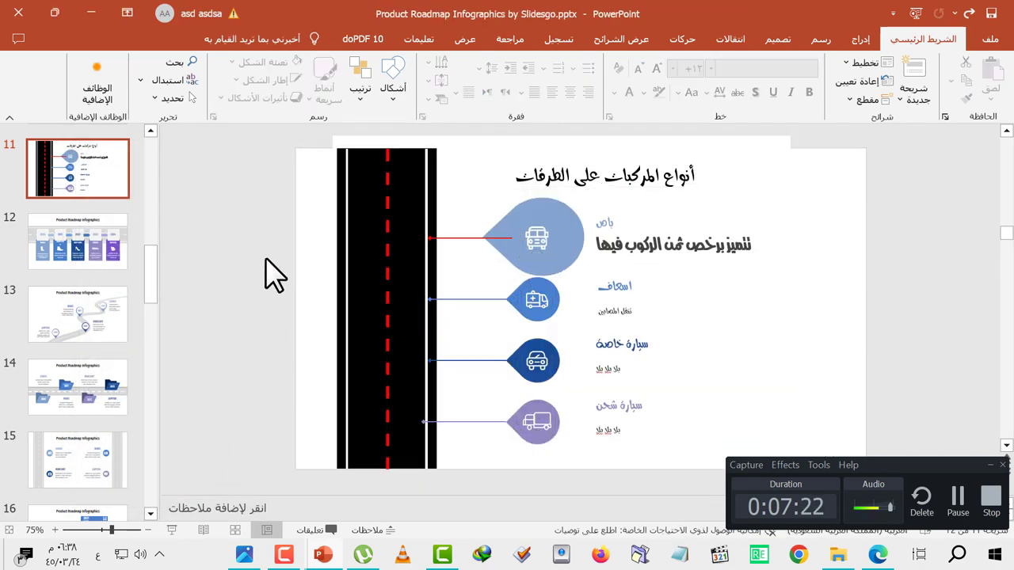
- Drag صورة٣.png from the desktop onto the slide, then delete it
key("super+d")
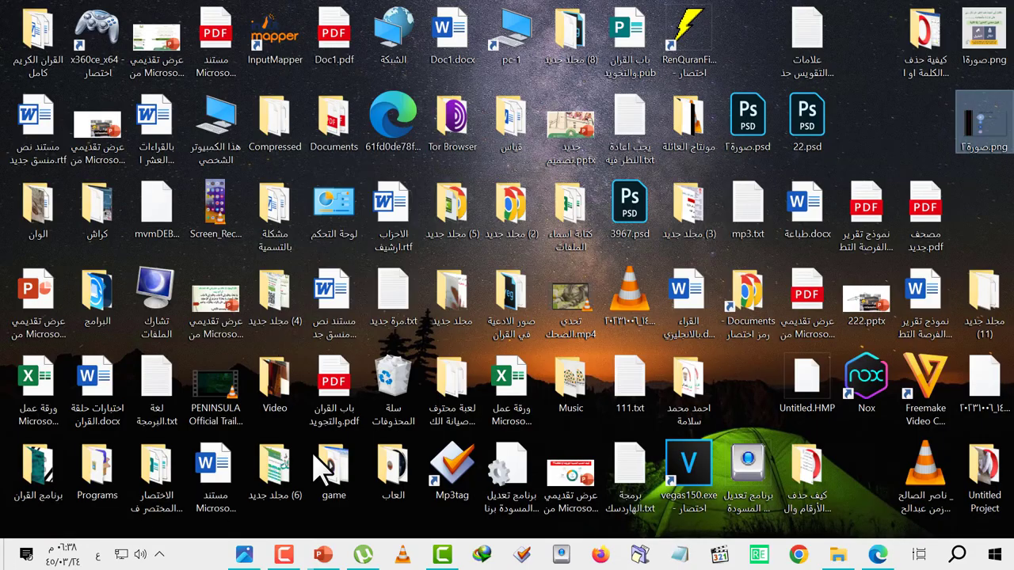
left_click(984, 212)
mouse_move(984, 212)
left_mouse_down()
mouse_move(312, 521)
mouse_move(281, 504)
mouse_move(532, 291)
mouse_move(509, 394)
mouse_move(446, 392)
mouse_move(571, 411)
left_mouse_up()
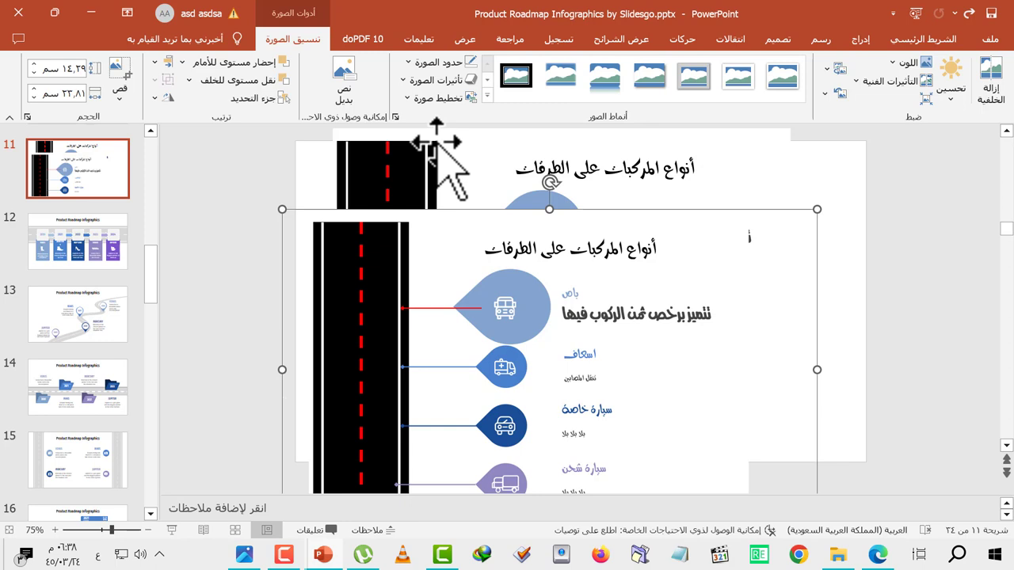
key("Delete")
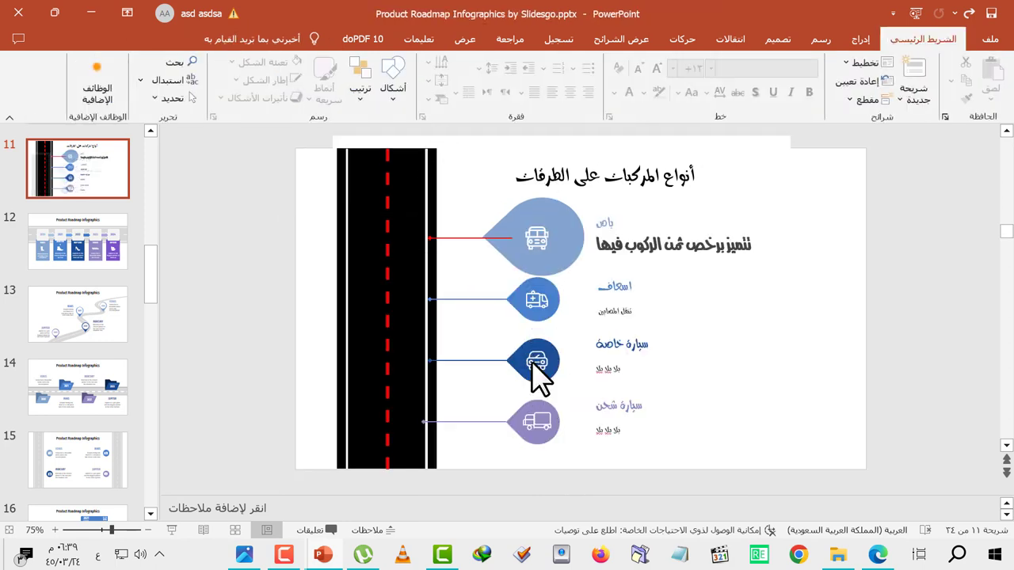
- Open slide 12's Product Roadmap and start editing the 2021–2024 year labels in its milestone boxes
left_click(111, 269)
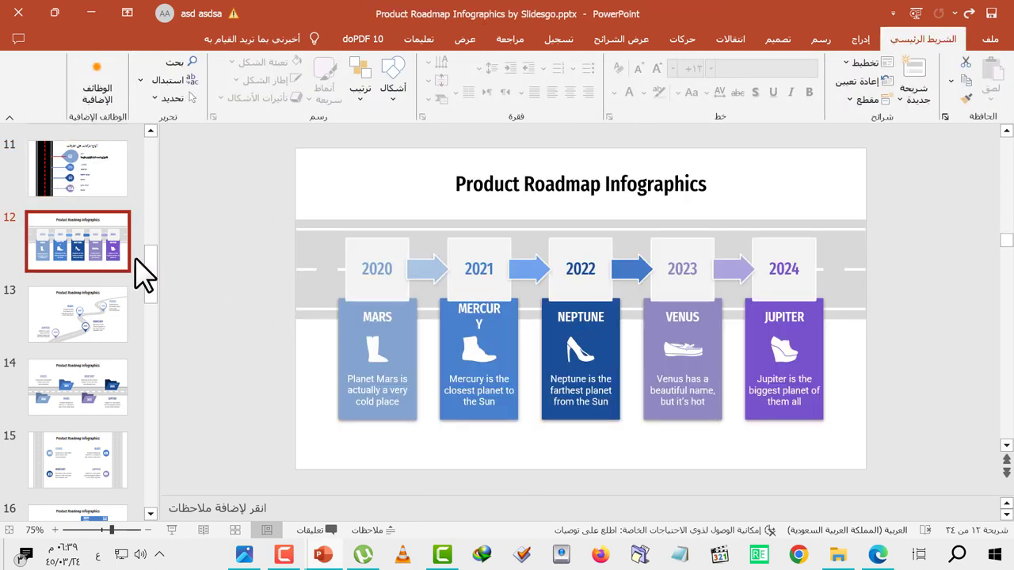
left_click(455, 268)
left_click(590, 271)
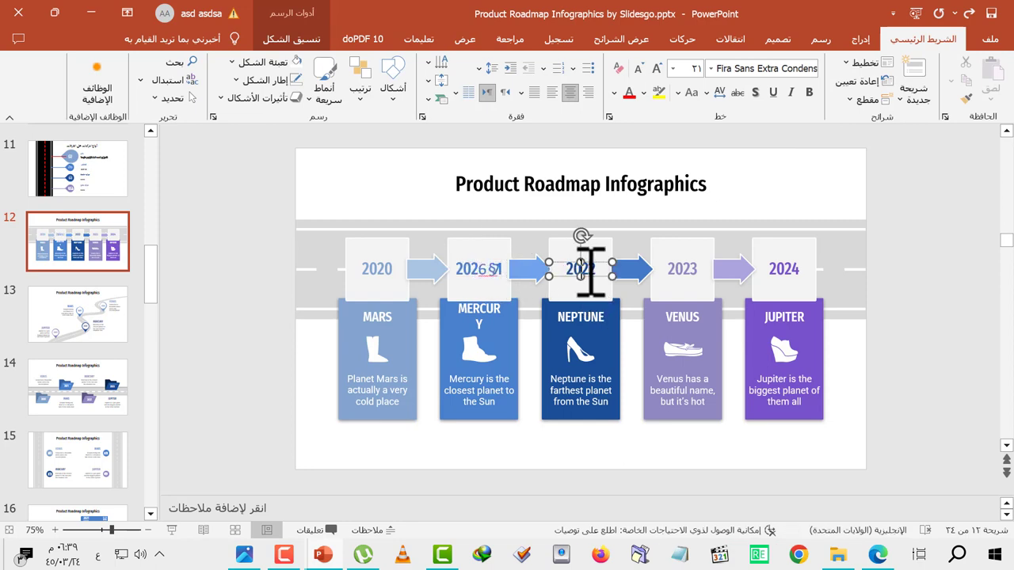
left_click(696, 255)
double_click(697, 266)
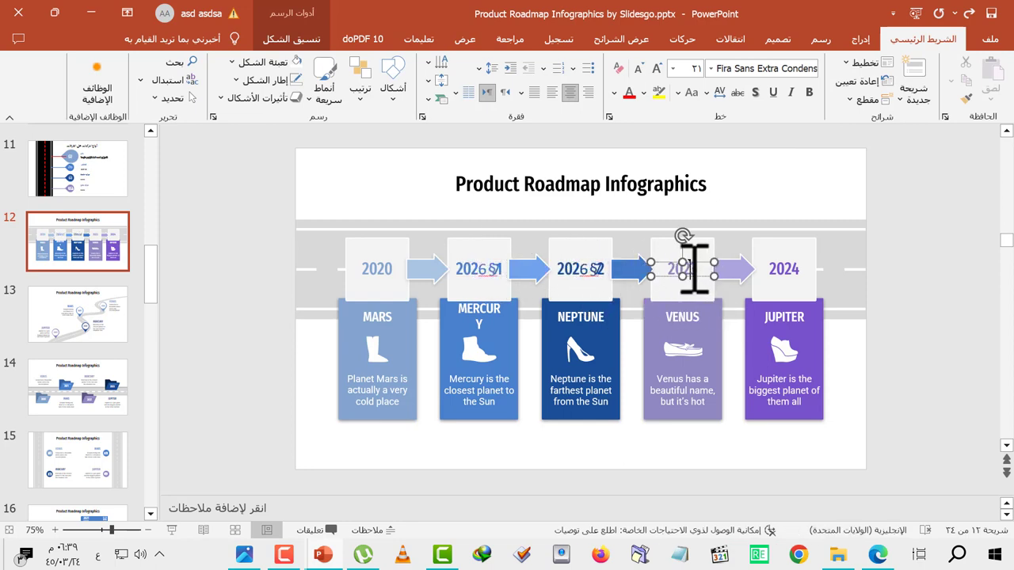
type("† 7")
left_click(781, 268)
double_click(781, 268)
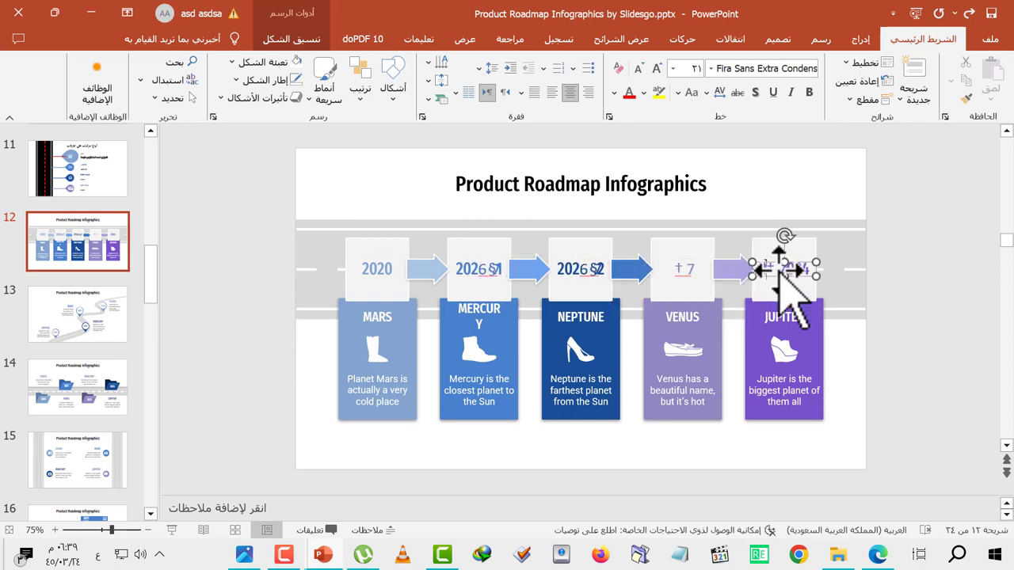
- Draw a rectangle covering all of slide 12 and send it behind the roadmap
left_click(407, 176)
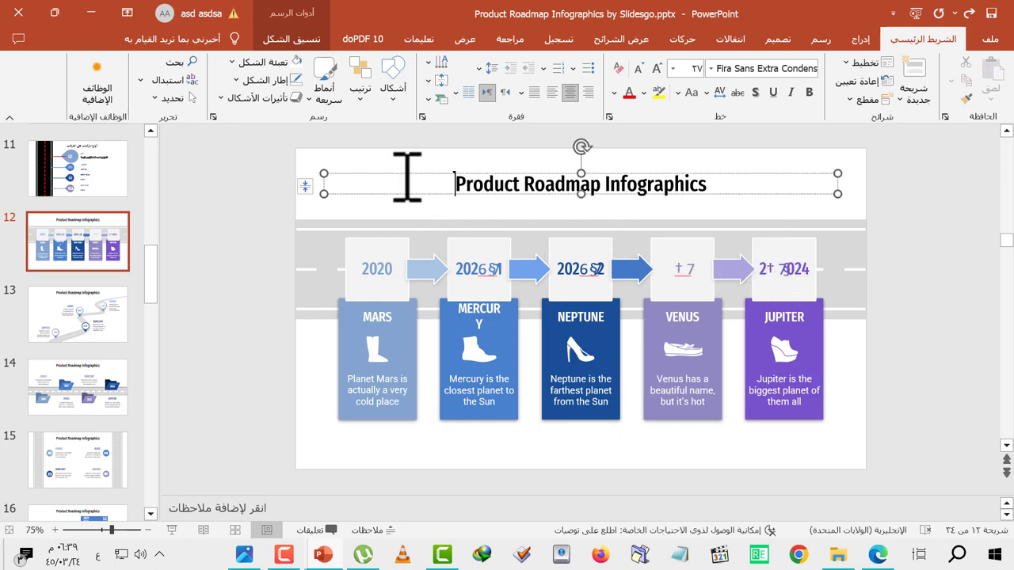
left_click(211, 176)
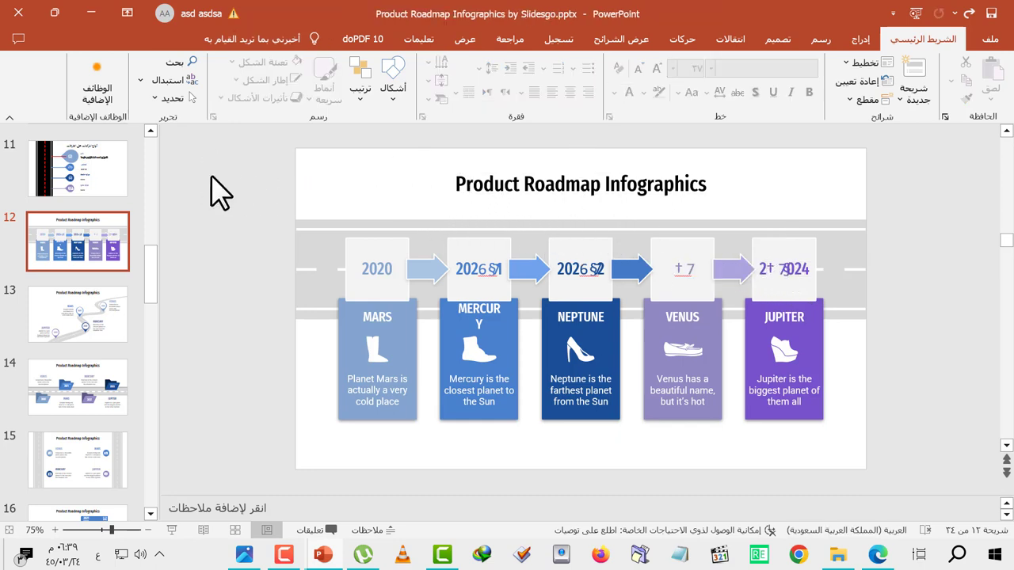
left_click(861, 41)
left_click(764, 87)
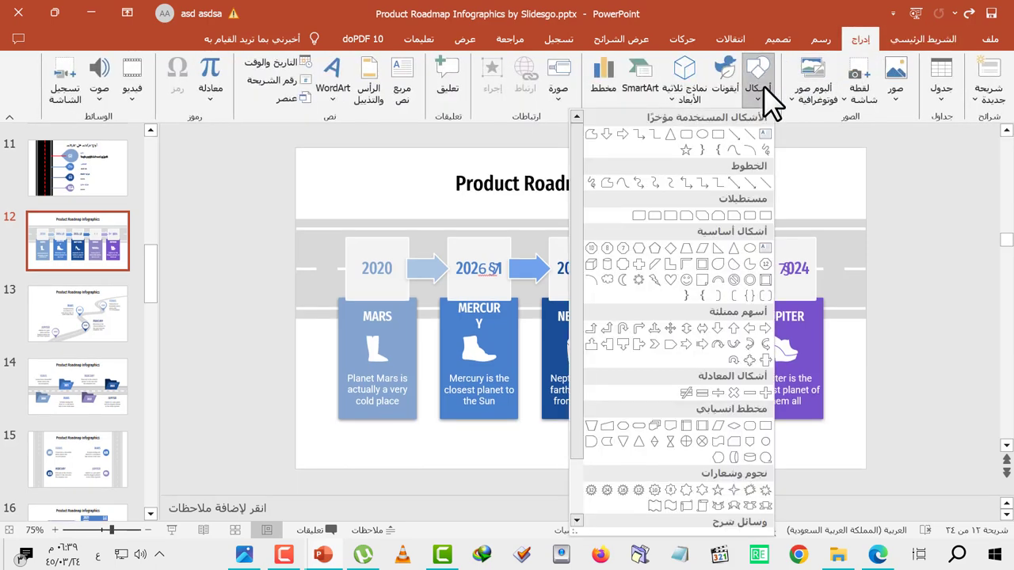
left_click(722, 139)
mouse_move(870, 148)
left_mouse_down()
mouse_move(298, 471)
mouse_move(296, 483)
left_mouse_up()
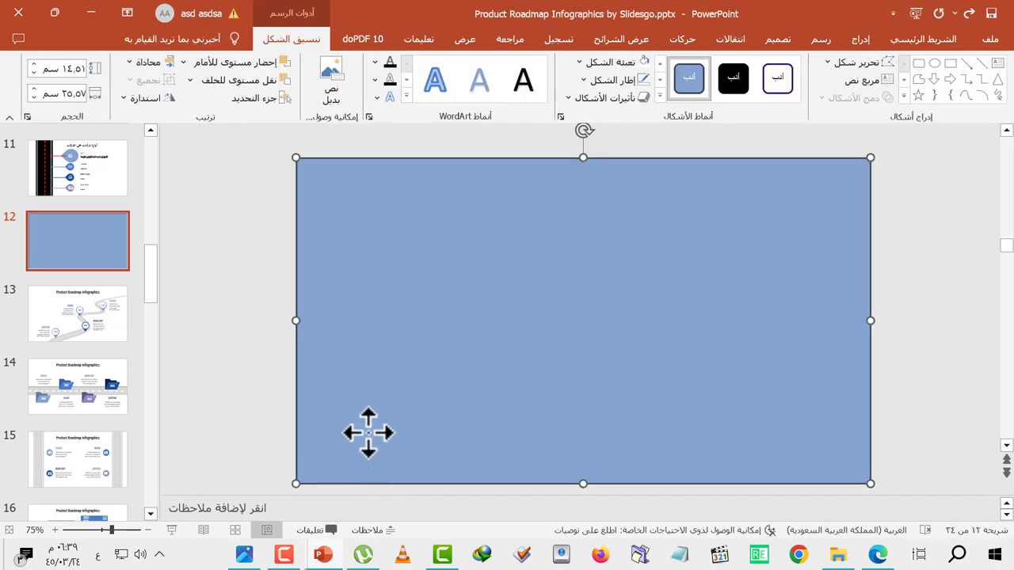
right_click(366, 432)
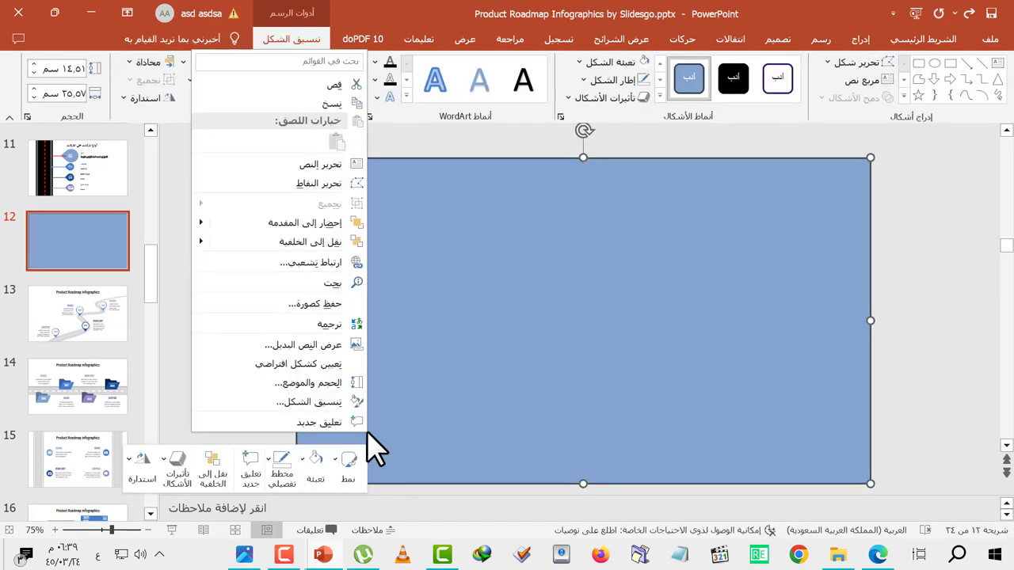
left_click(336, 239)
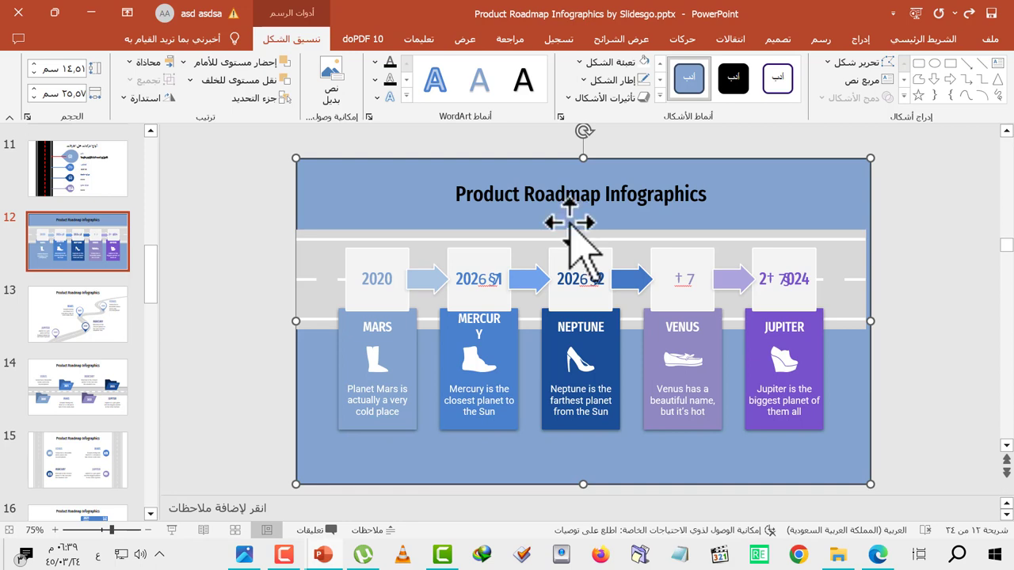
- Give the backdrop rectangle a gradient fill
left_click(617, 64)
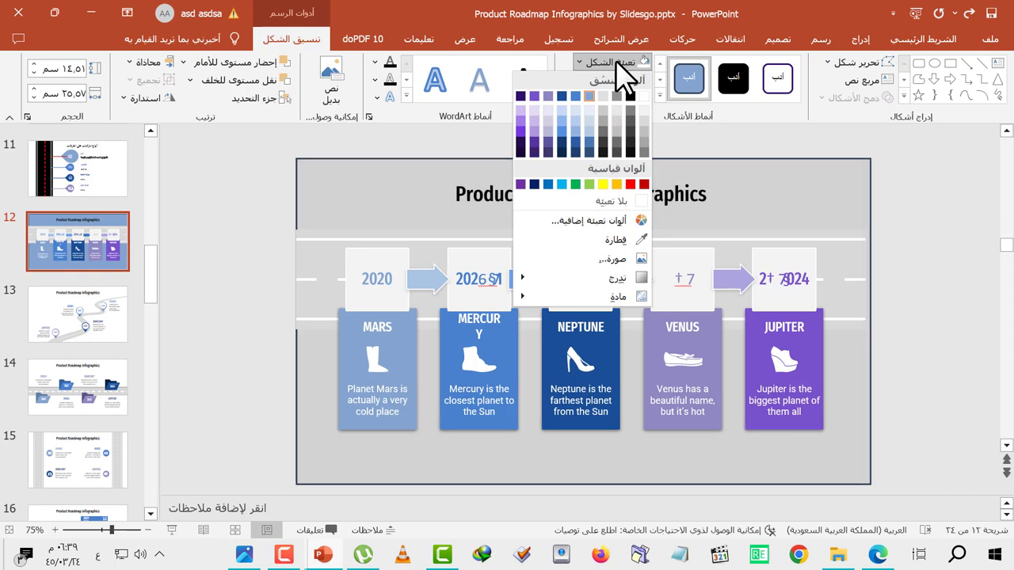
key("Return")
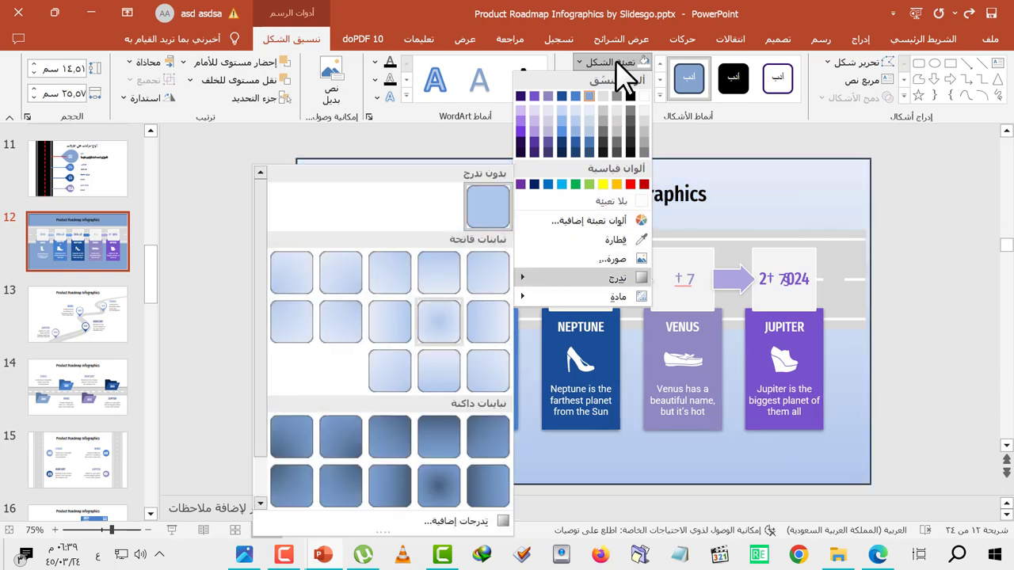
left_click(449, 469)
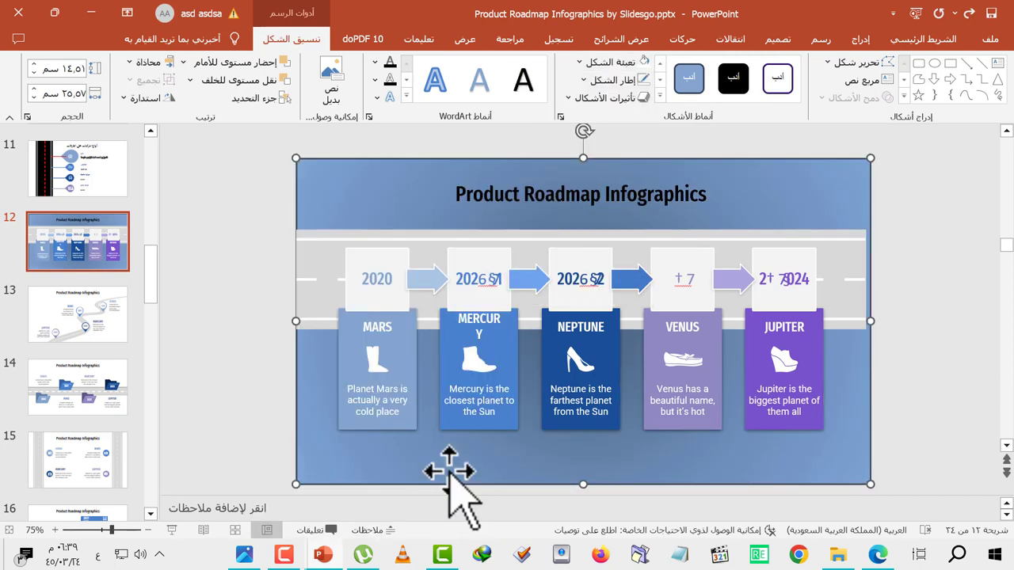
- Apply the dark grey-to-black gradient preset style and adjust the backdrop's top edge
left_click(660, 79)
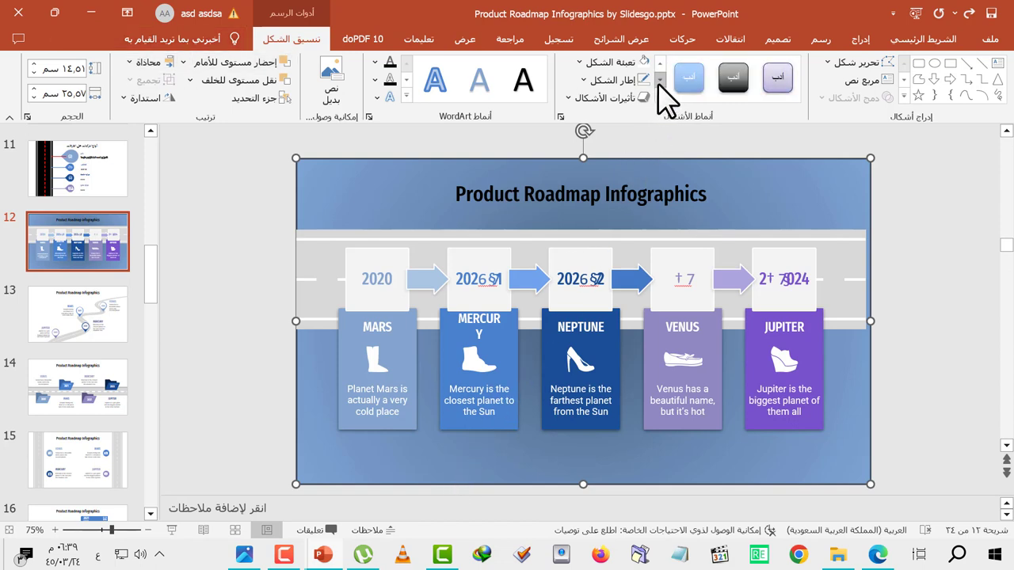
left_click(660, 83)
left_click(658, 83)
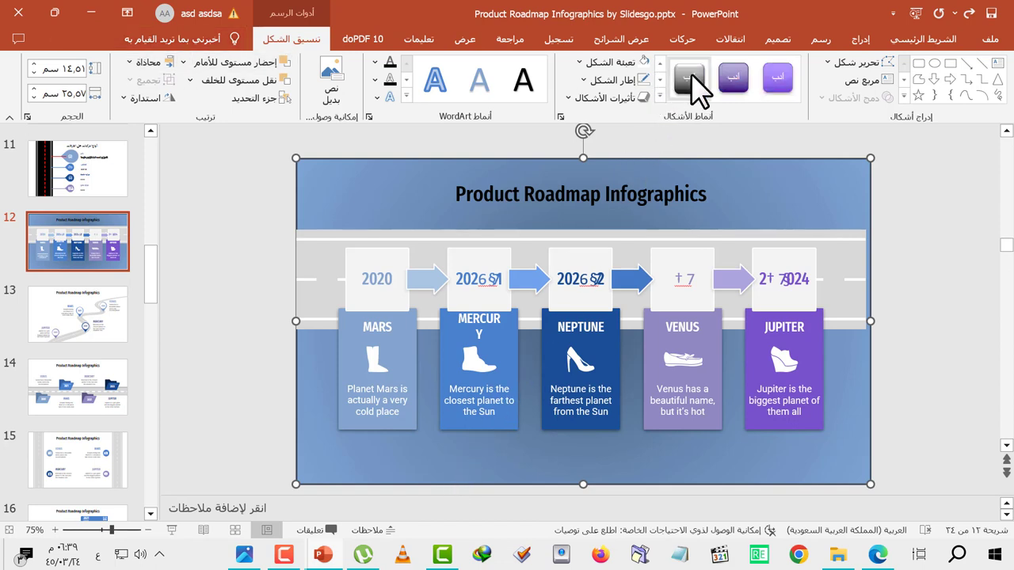
left_click(691, 72)
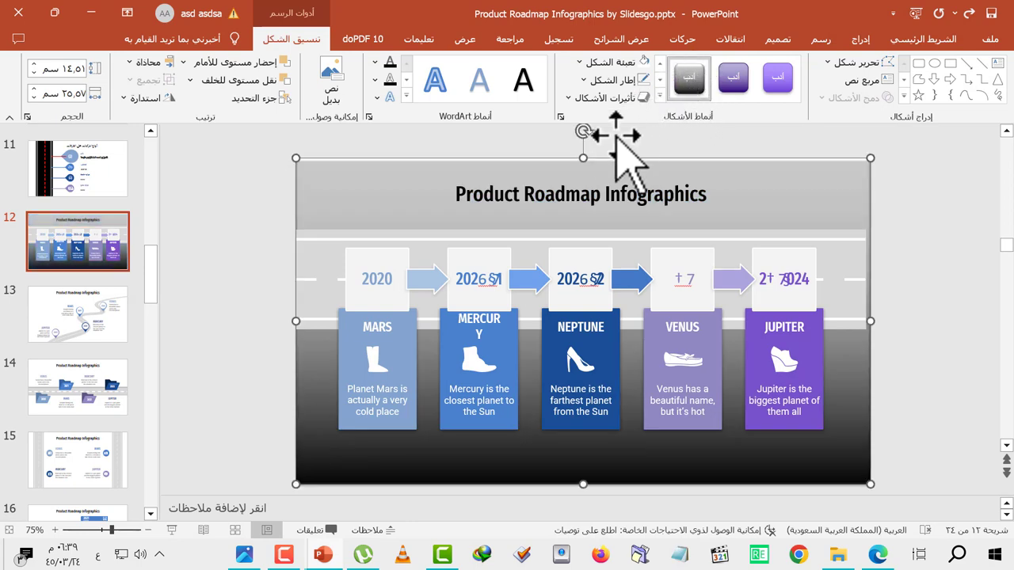
left_click_drag(583, 155, 589, 158)
left_click(206, 272)
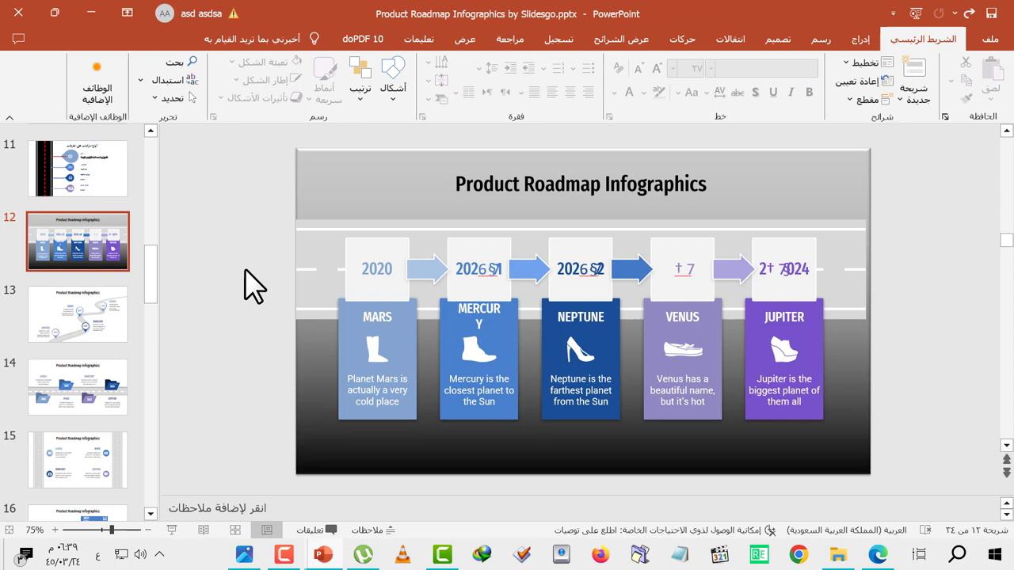
- On slide 13, reposition the 2021 pin beside the Mars text
left_click(95, 317)
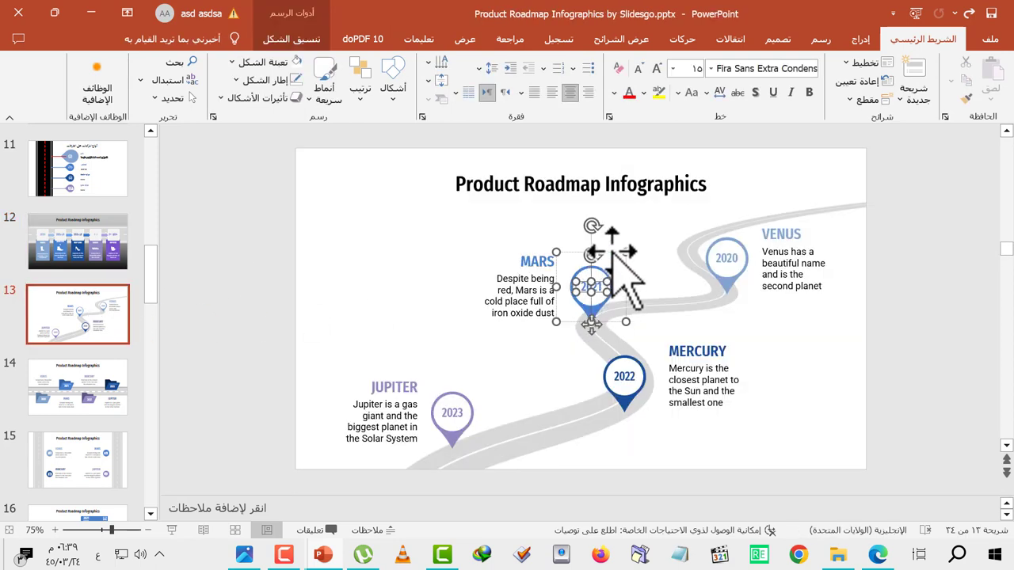
left_click_drag(592, 289, 615, 190)
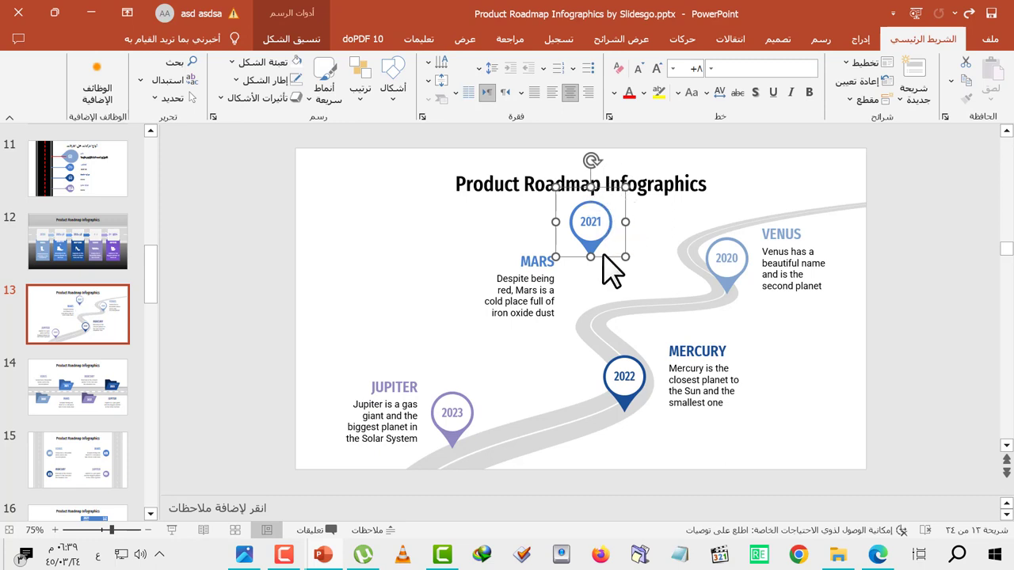
left_click_drag(603, 255, 621, 301)
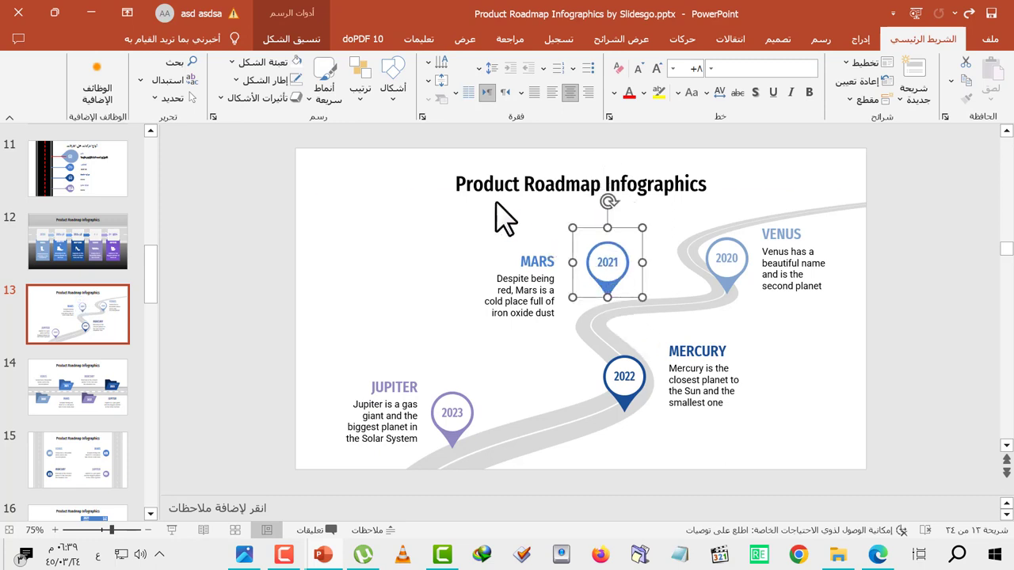
- Fill the 2021 pin yellow and bring Edge back to the front
left_click(293, 38)
left_click(606, 63)
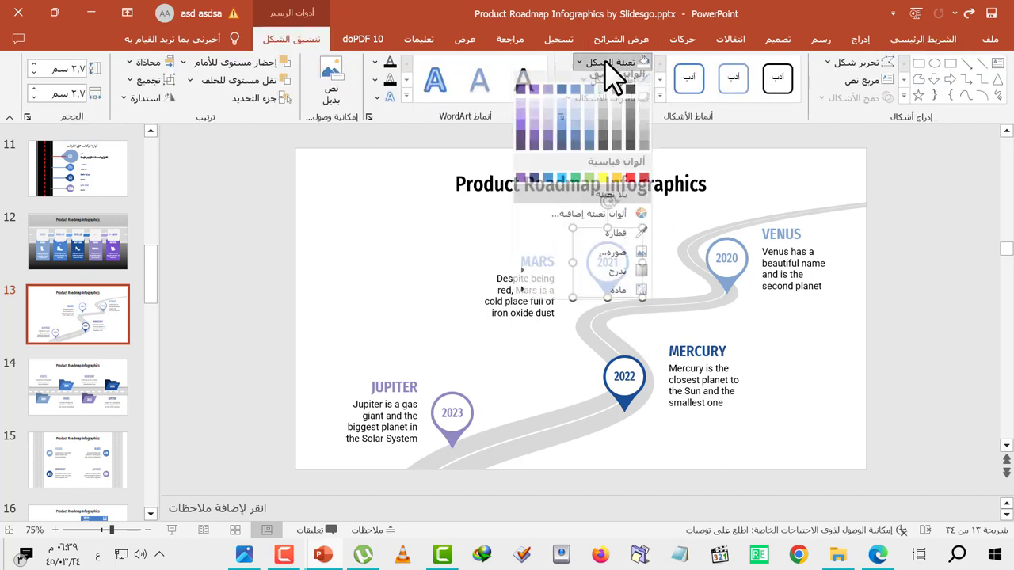
left_click(602, 184)
left_click(689, 317)
left_click(623, 398)
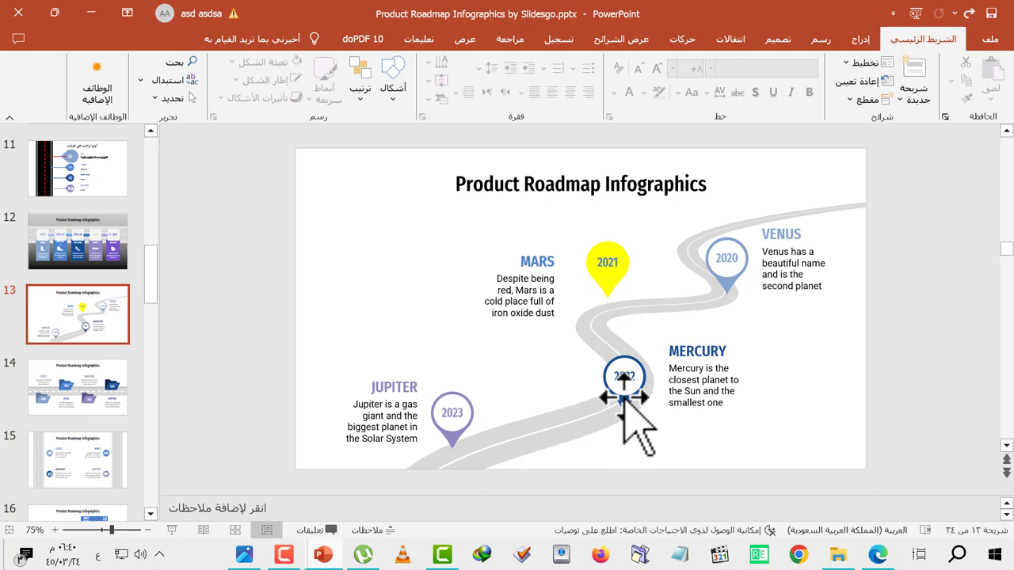
left_click(876, 553)
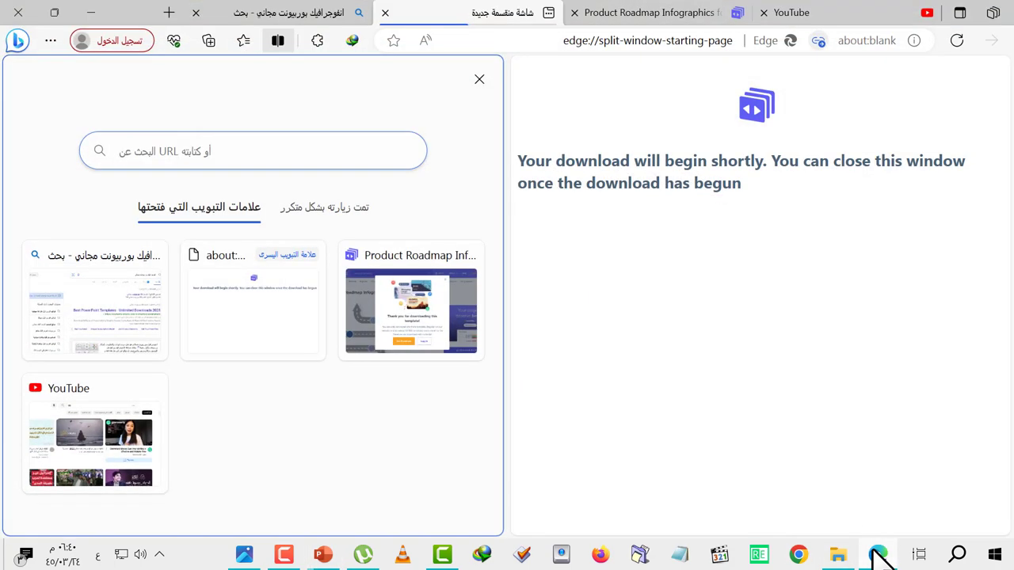
- Close the split-window tab and dismiss the thank-you popup on the Product Roadmap page
left_click(386, 13)
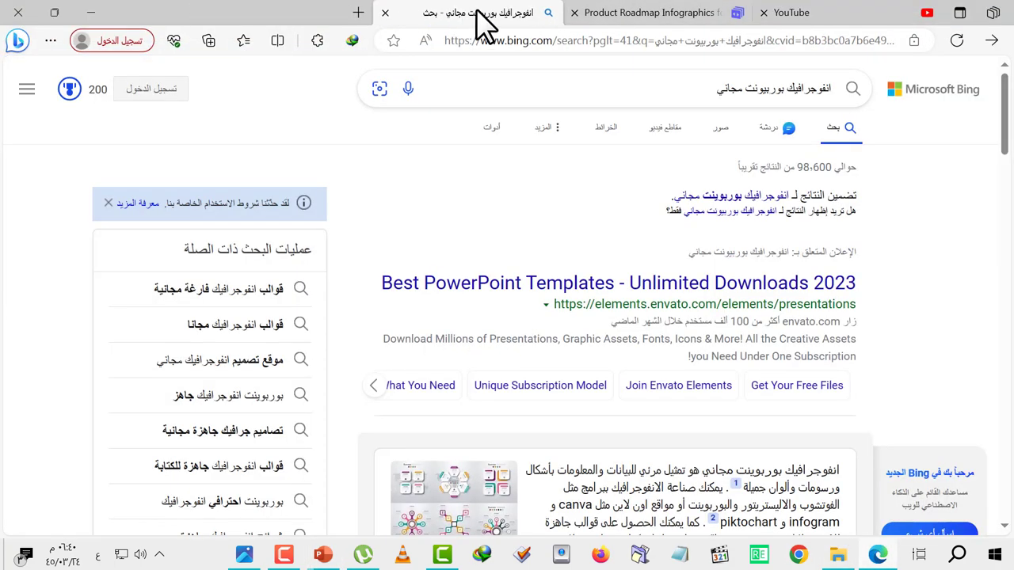
left_click(673, 15)
left_click(680, 114)
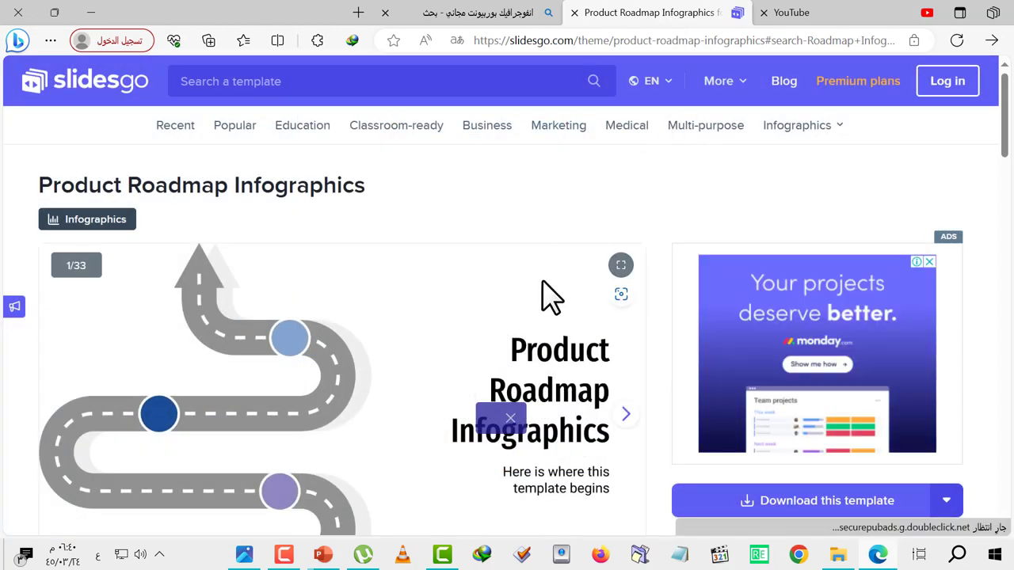
- Scroll down to browse the related presentations such as Product Overview Infographics
scroll(550, 317, "down", 3)
scroll(550, 328, "down", 4)
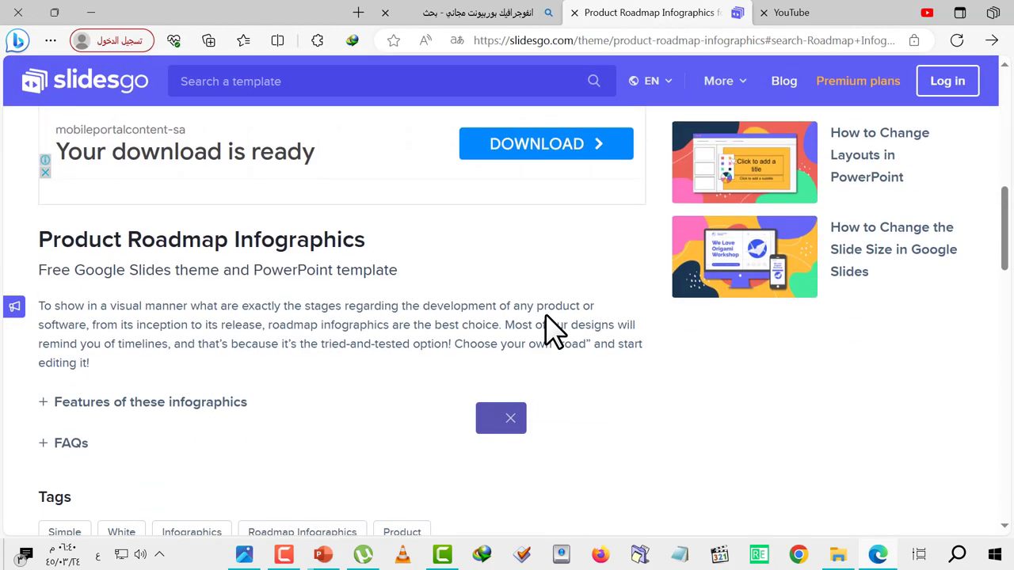
scroll(550, 328, "down", 4)
scroll(549, 332, "down", 4)
scroll(549, 333, "up", 3)
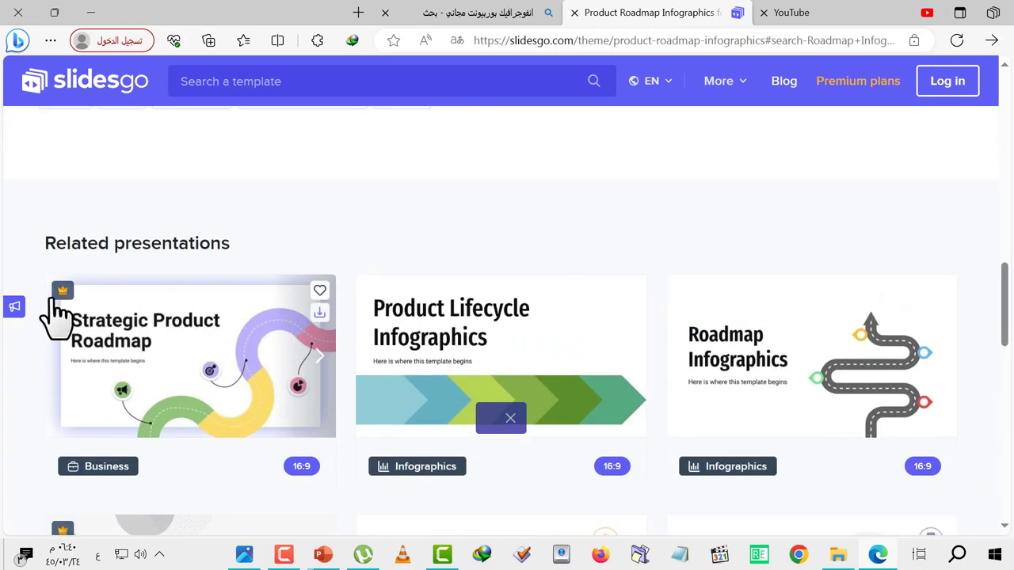
scroll(516, 380, "down", 2)
scroll(525, 385, "down", 3)
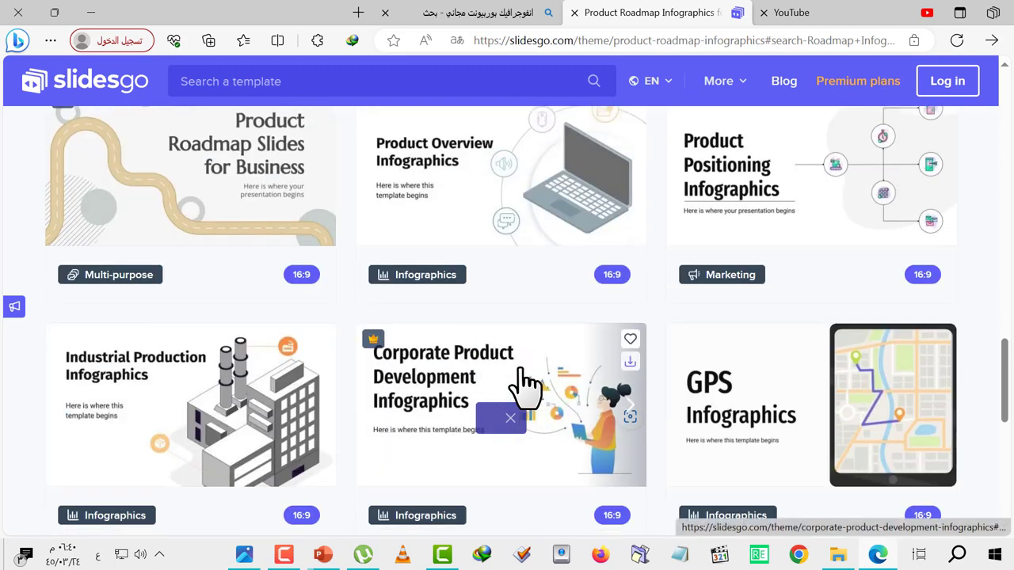
scroll(525, 384, "up", 1)
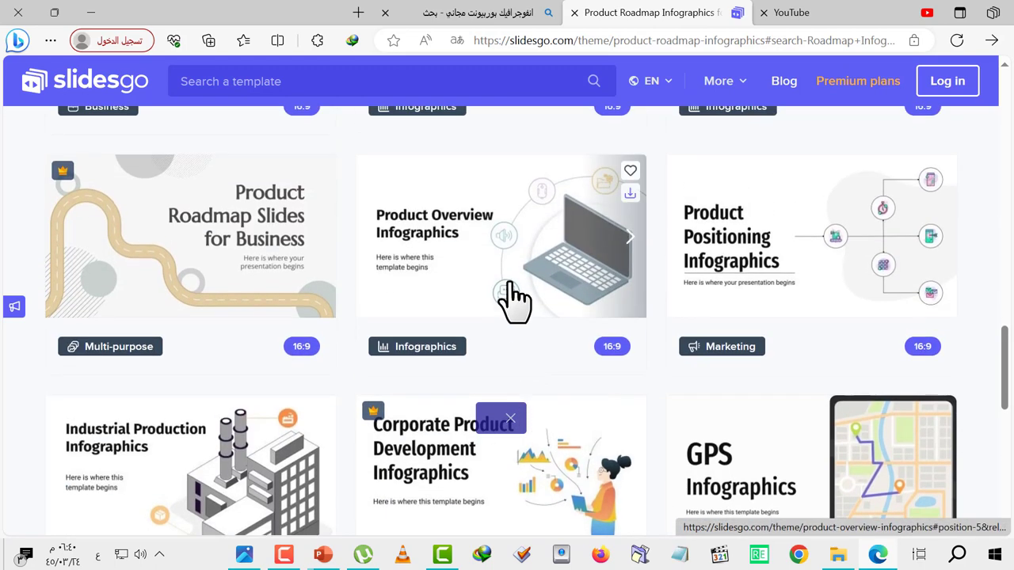
- Download the Product Overview Infographics template as a PowerPoint file
left_click(506, 244)
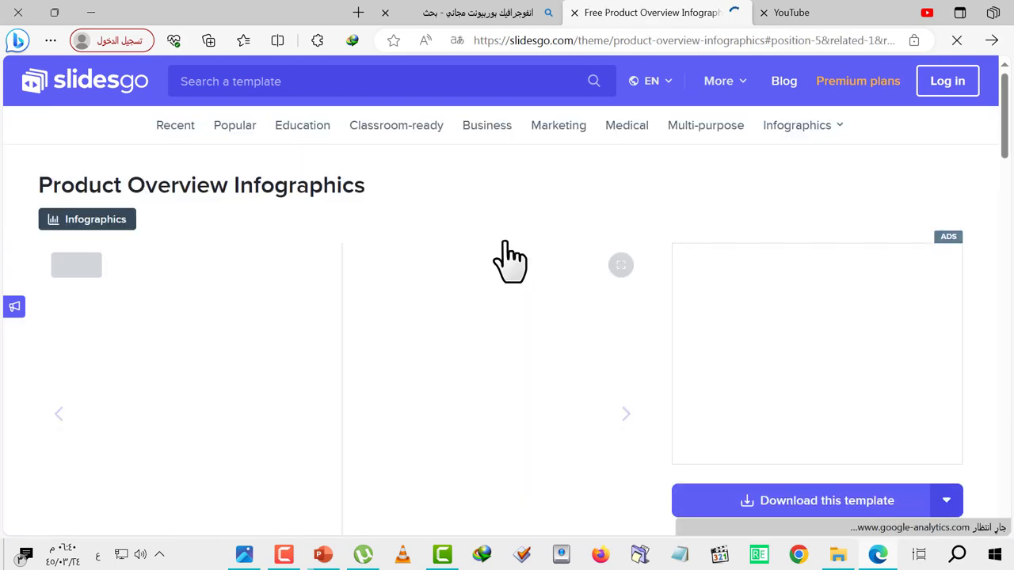
left_click(776, 434)
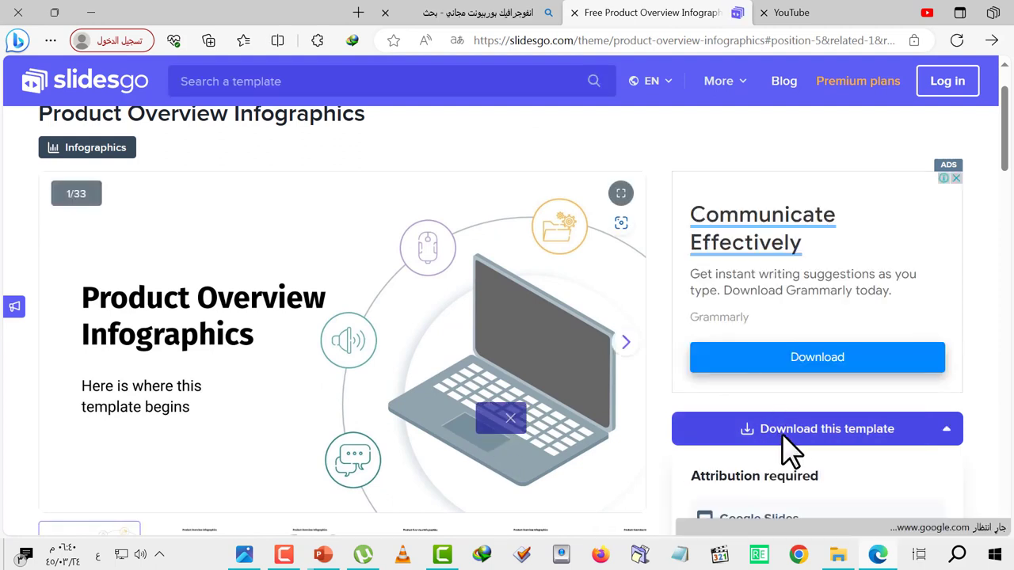
left_click(812, 432)
scroll(804, 229, "down", 3)
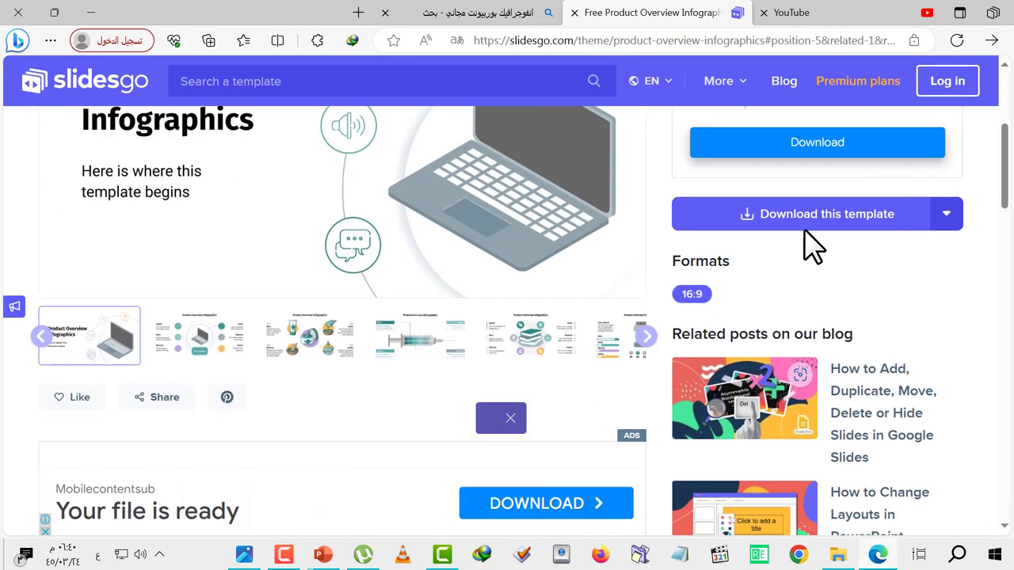
left_click(808, 226)
left_click(751, 360)
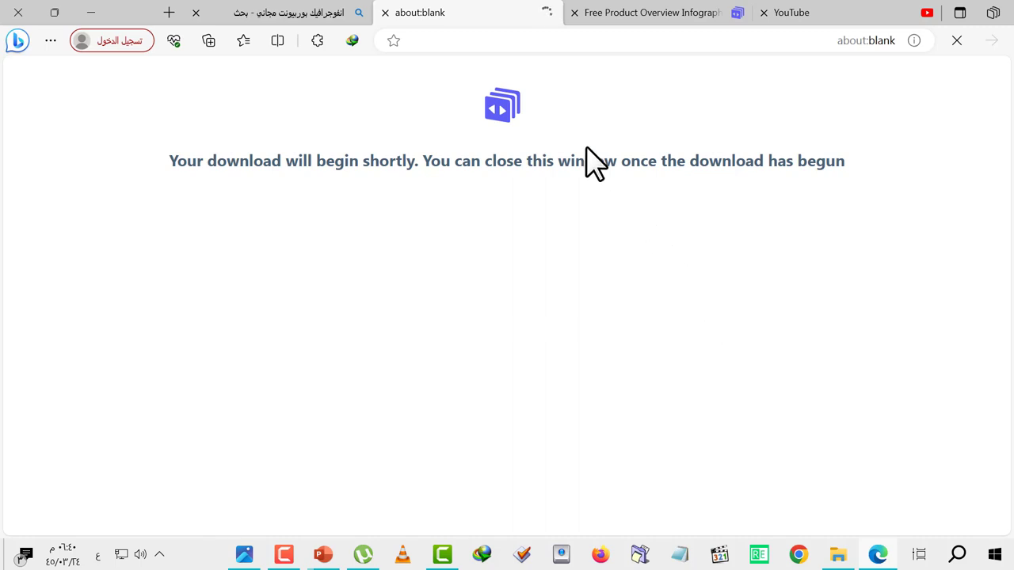
- Dismiss the download-limit popup and return to the Bing search results
left_click(711, 15)
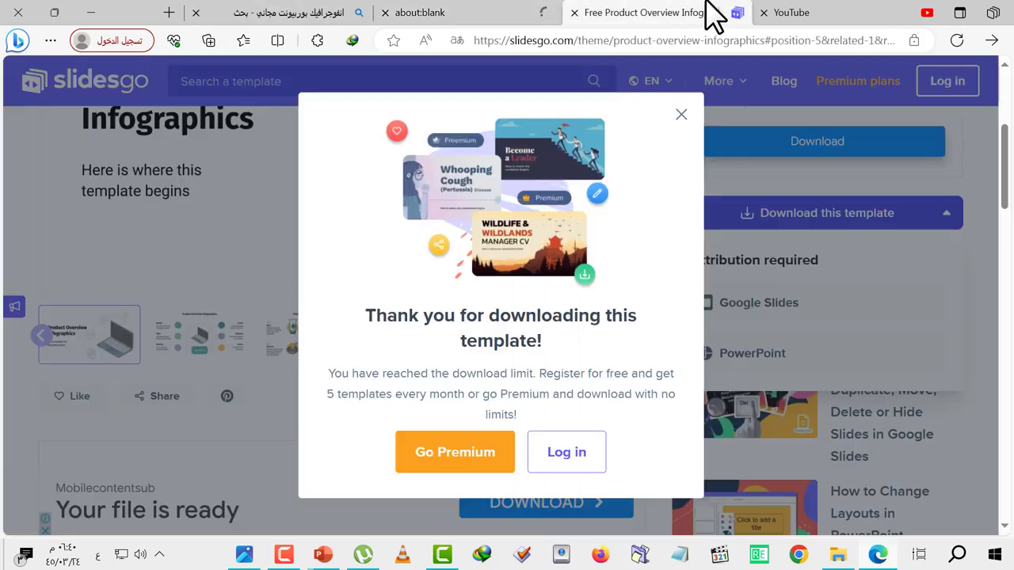
left_click(681, 114)
scroll(689, 137, "down", 5)
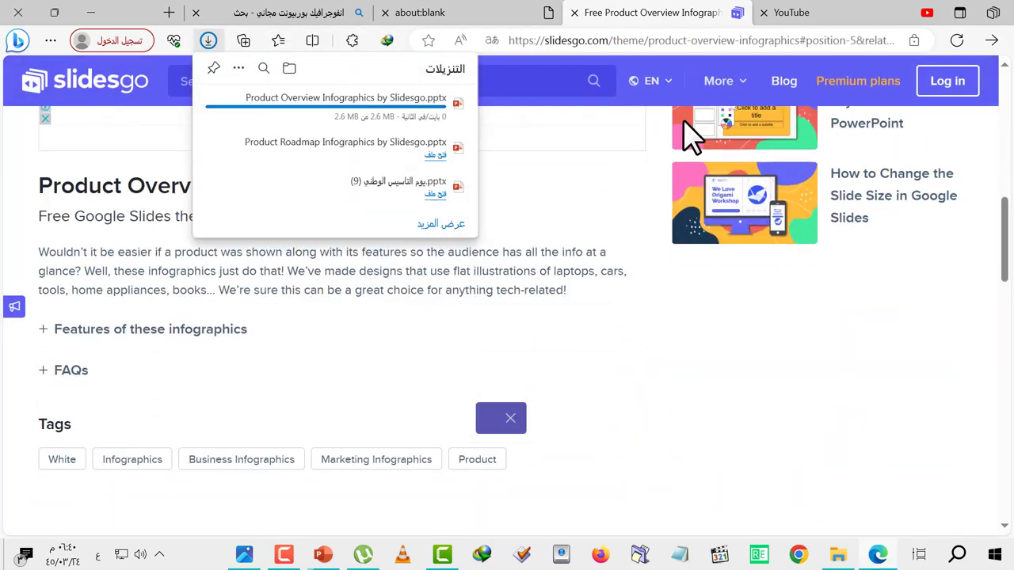
scroll(689, 139, "down", 5)
left_click(309, 13)
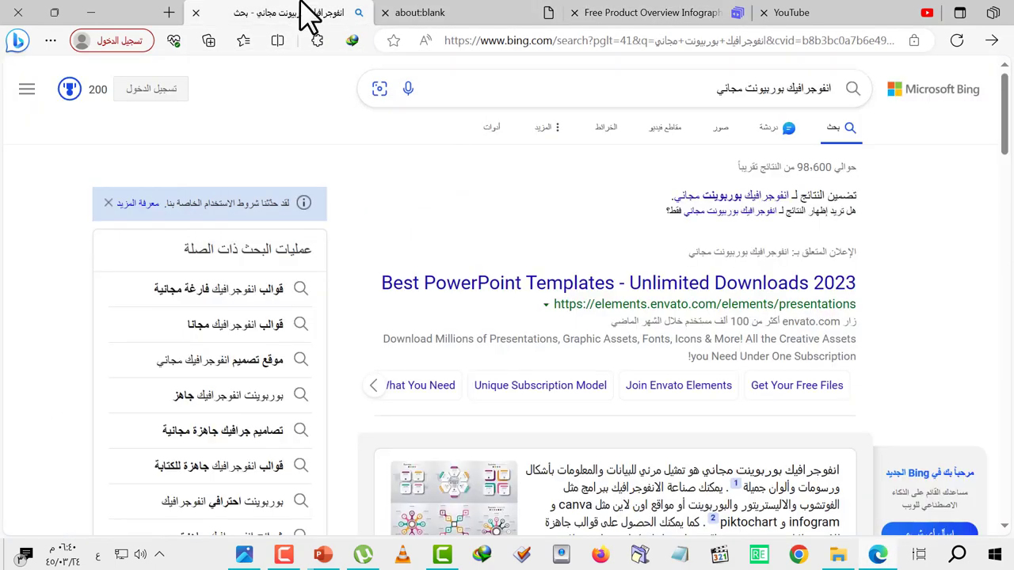
- Scroll through the free infographic template results, then switch to the pending-download tab
scroll(385, 106, "down", 7)
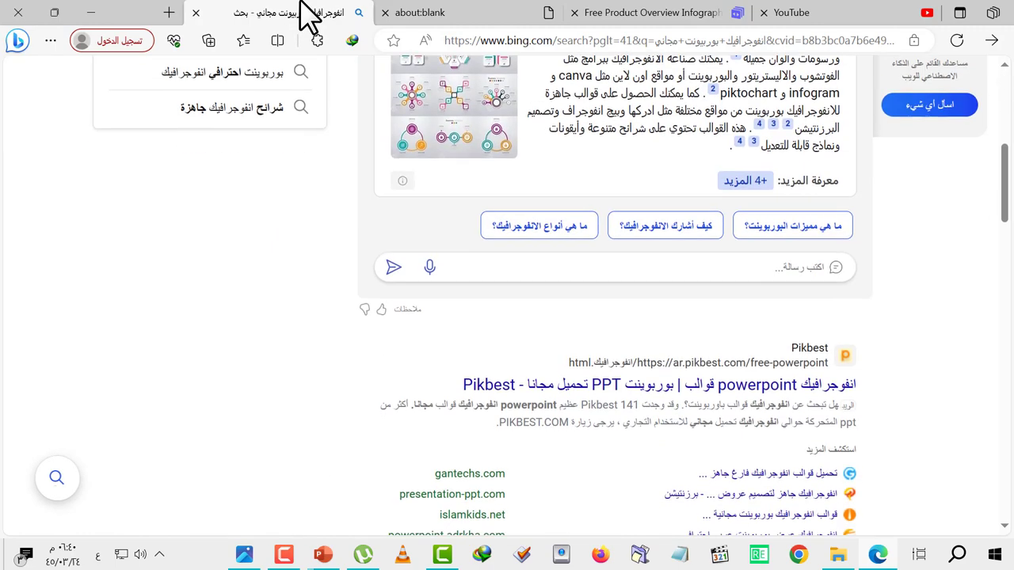
scroll(659, 438, "down", 3)
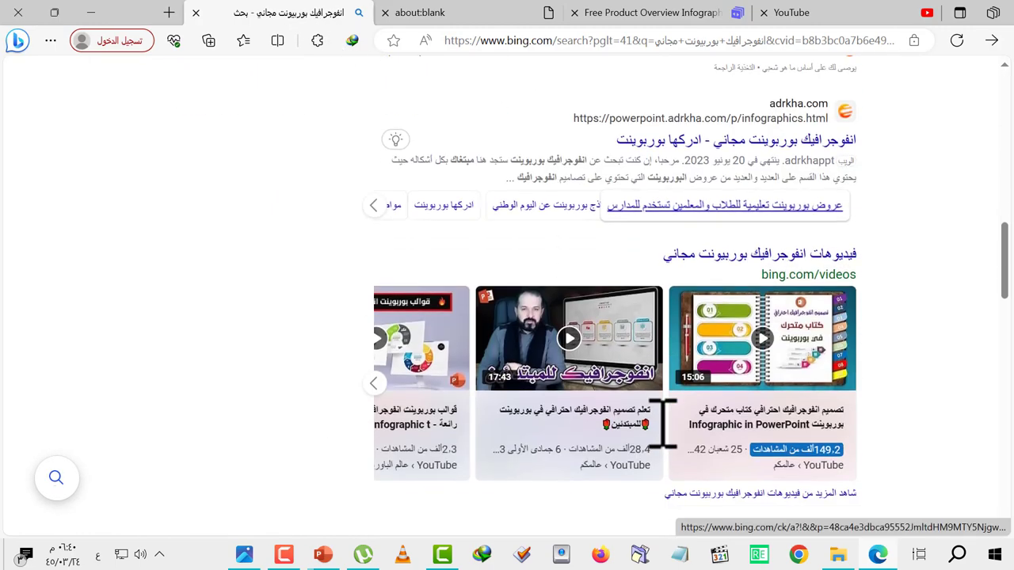
scroll(661, 437, "down", 3)
scroll(662, 435, "down", 2)
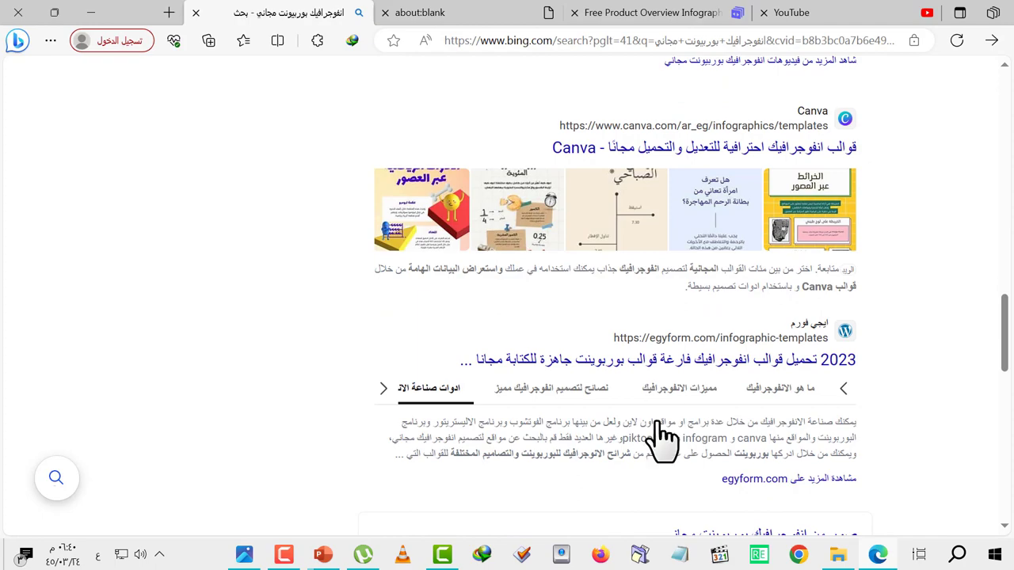
scroll(554, 362, "down", 6)
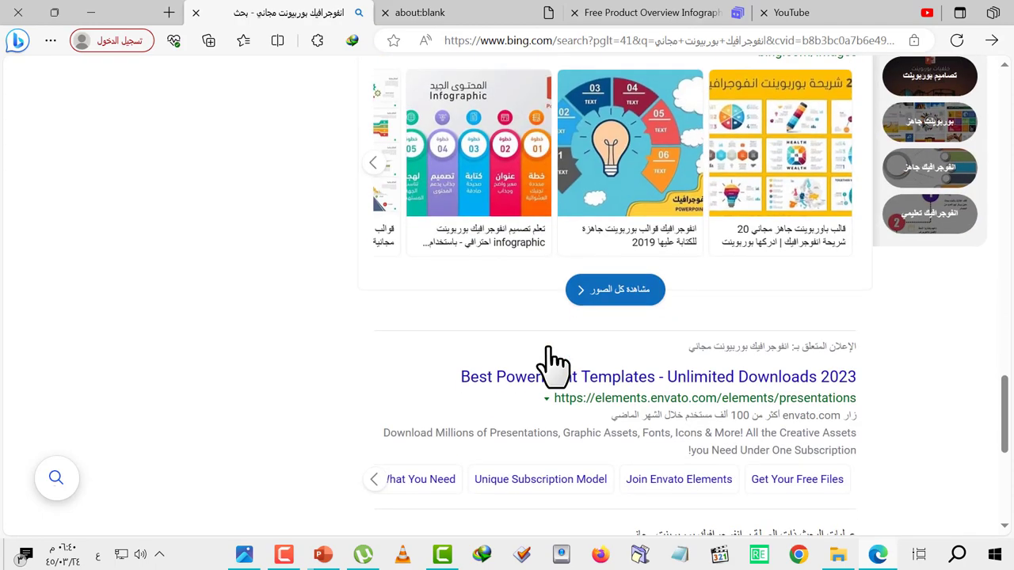
scroll(554, 362, "down", 2)
scroll(584, 441, "down", 3)
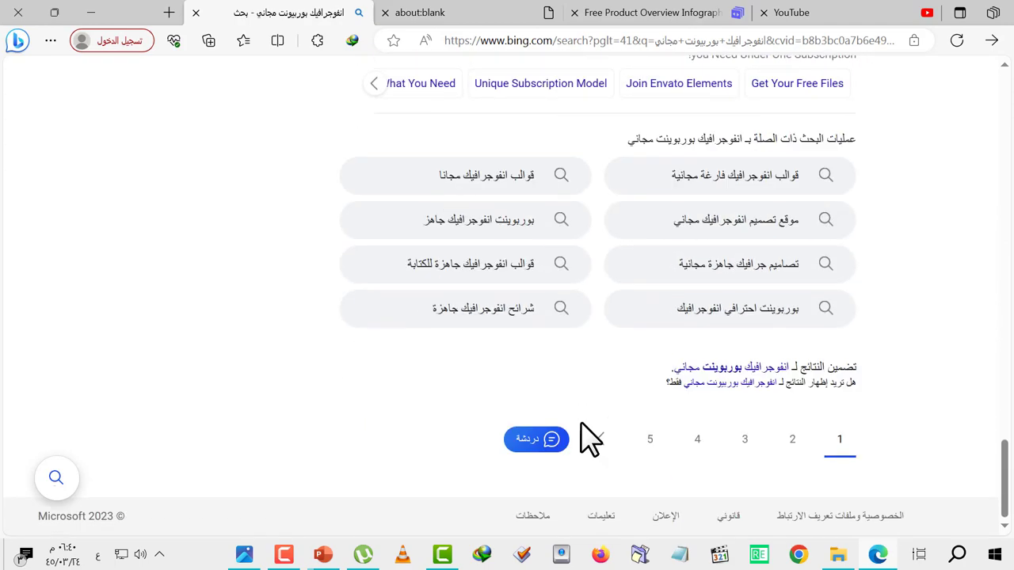
scroll(590, 440, "up", 5)
scroll(586, 437, "up", 6)
scroll(586, 437, "up", 8)
scroll(590, 439, "up", 10)
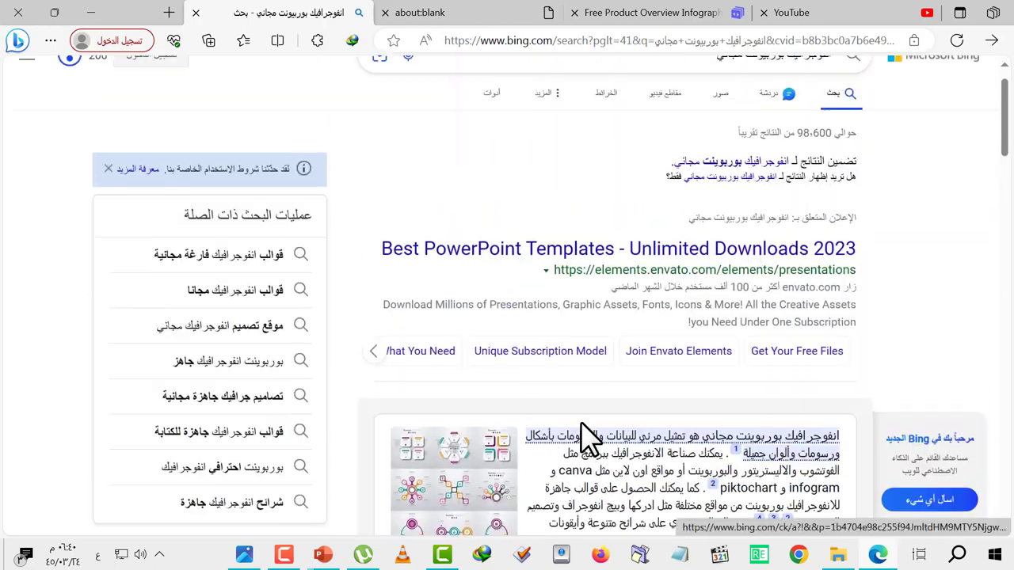
left_click(486, 16)
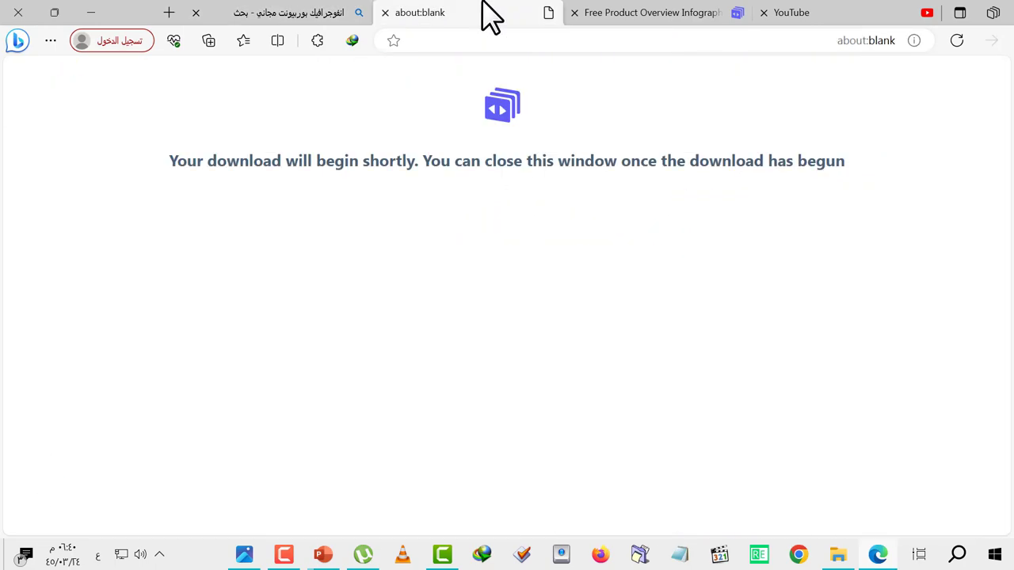
- Close the pending-download and Bing results tabs
left_click(385, 13)
left_click(385, 13)
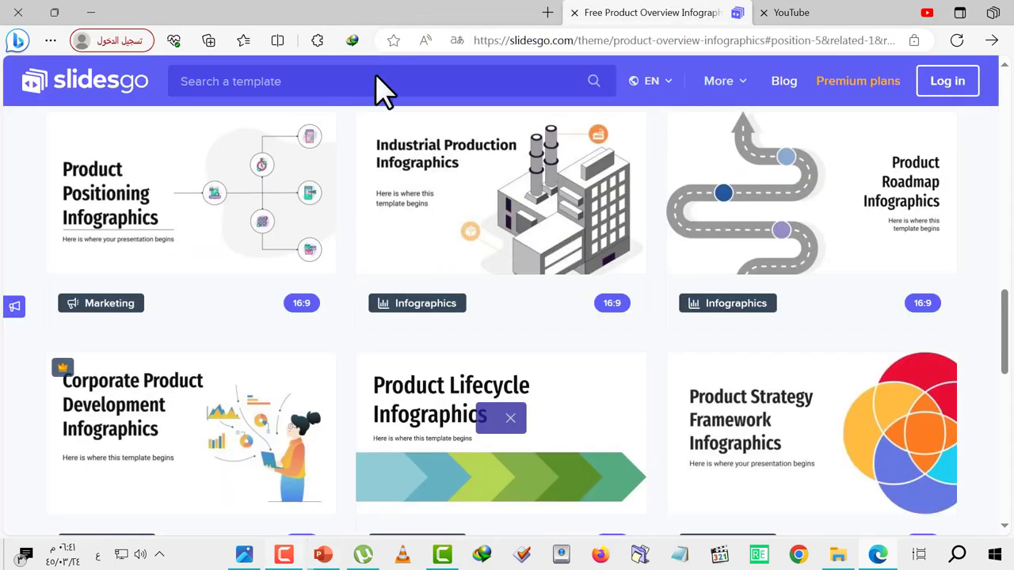
left_click(295, 554)
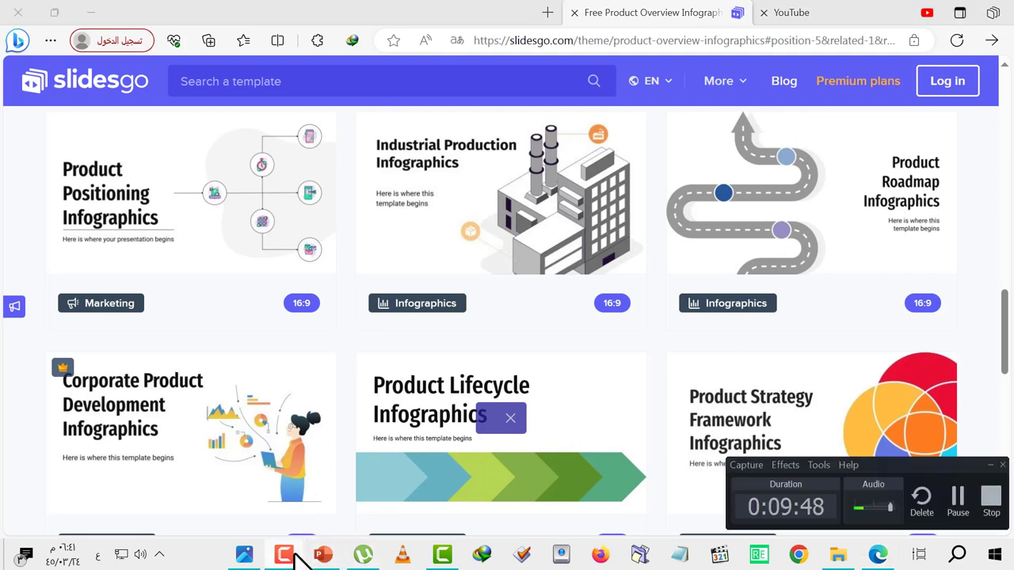